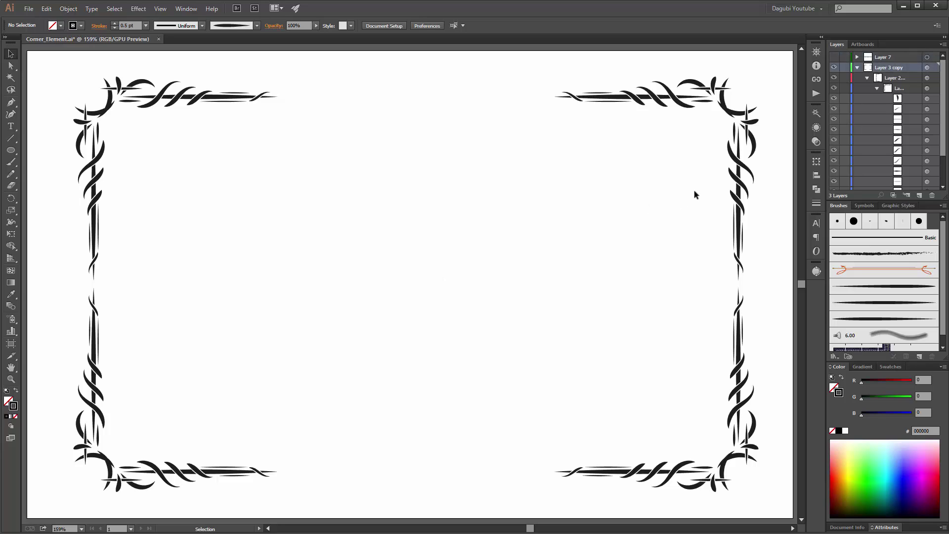
Show Layer 7 and apply a Transform effect to it with 1 copy and Reflect X enabled
click(833, 57)
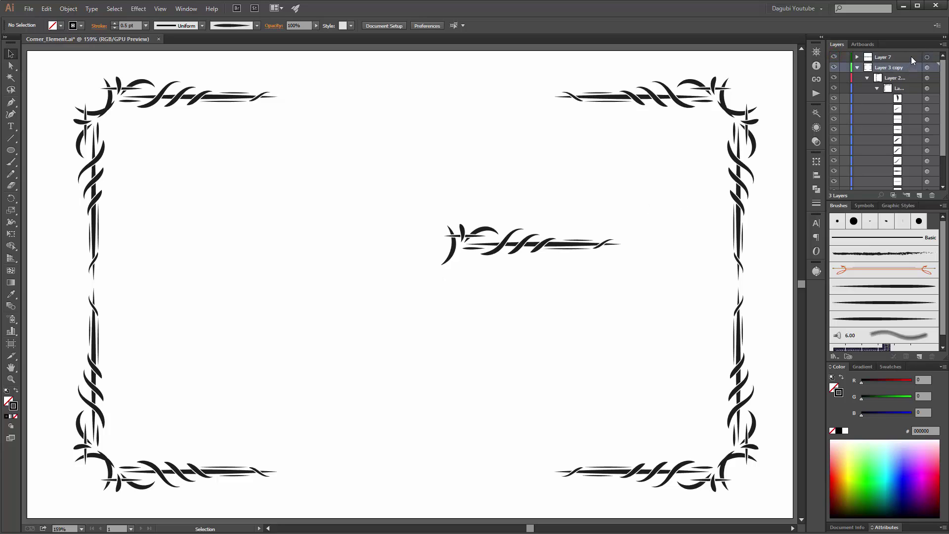
click(927, 56)
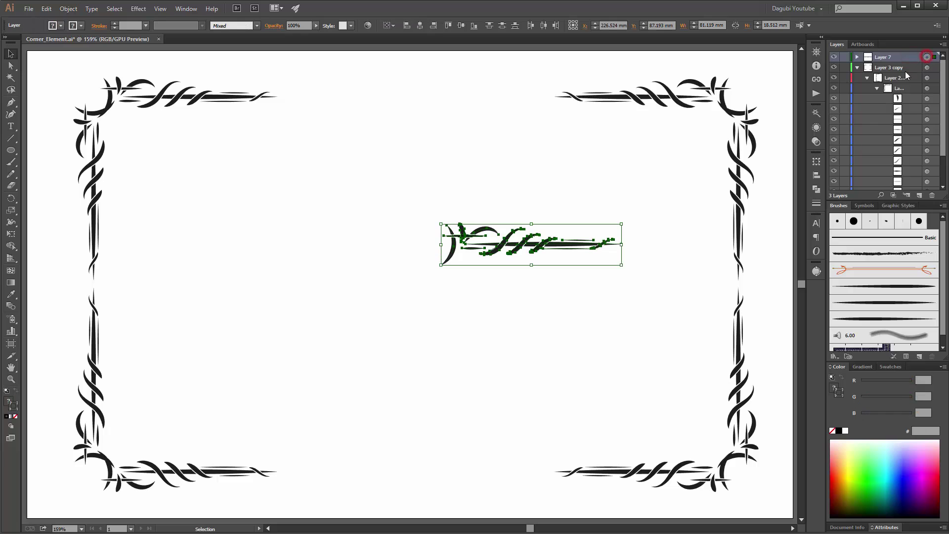
click(139, 10)
mouse_move(170, 89)
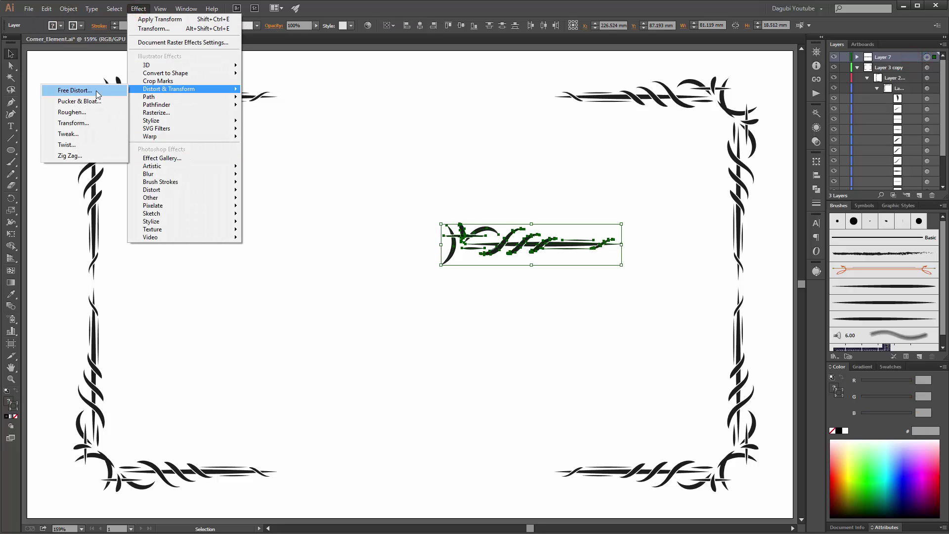
click(73, 123)
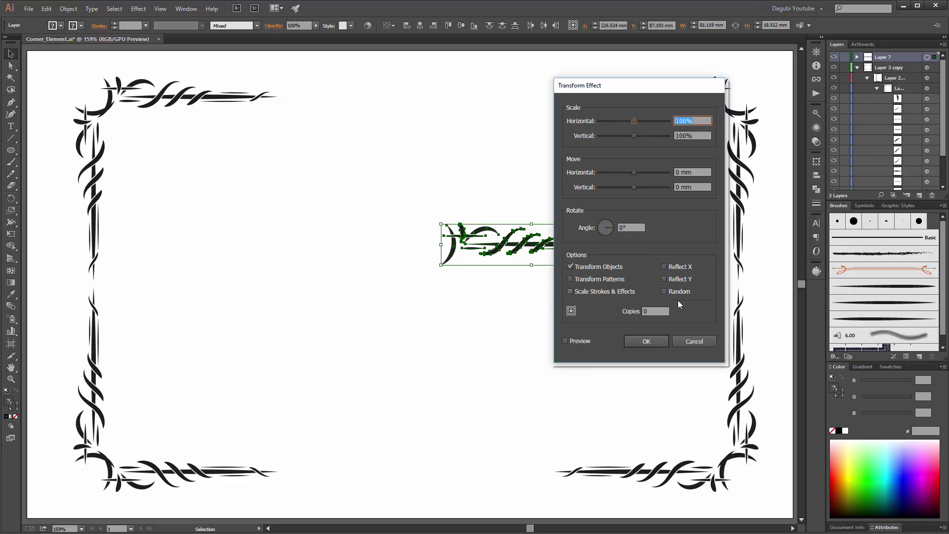
click(651, 311)
text(1)
click(566, 340)
click(663, 266)
click(646, 341)
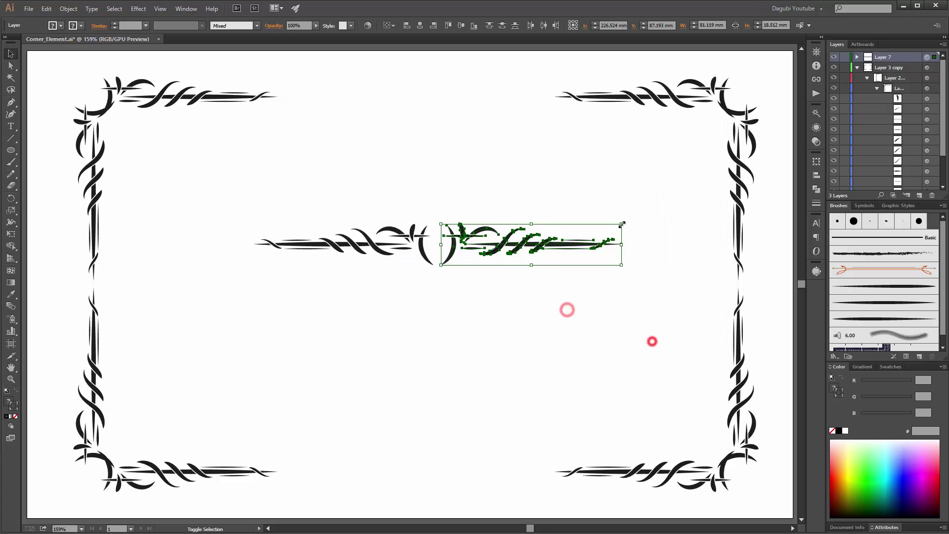
Enlarge the Layer 7 ornament to about 120.6 by 27.5 mm and collect the layer in a new parent layer
drag(620, 223, 675, 205)
click(943, 44)
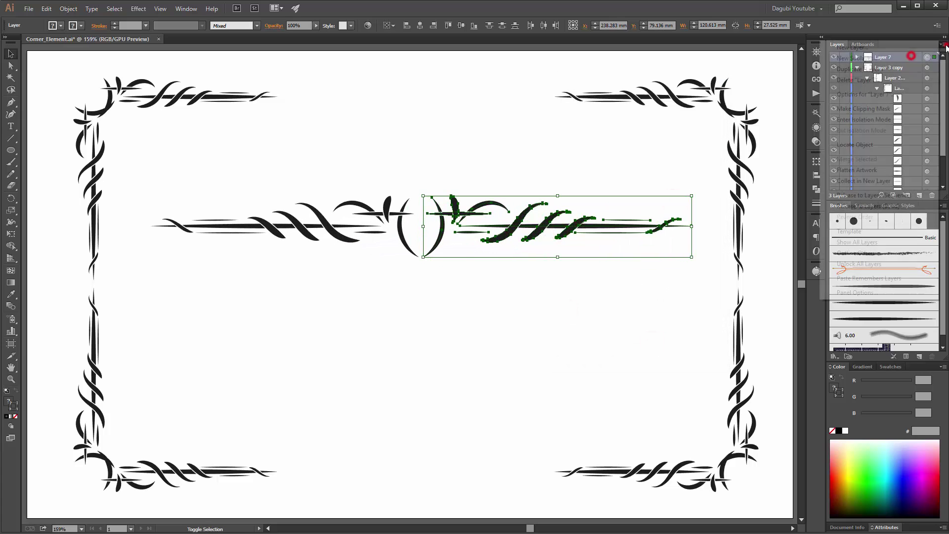
click(861, 182)
Apply a Transform effect to Layer 8 with 1 copy, Reflect Y, 0 mm vertical move and the bottom-centre reference point
click(139, 8)
click(84, 126)
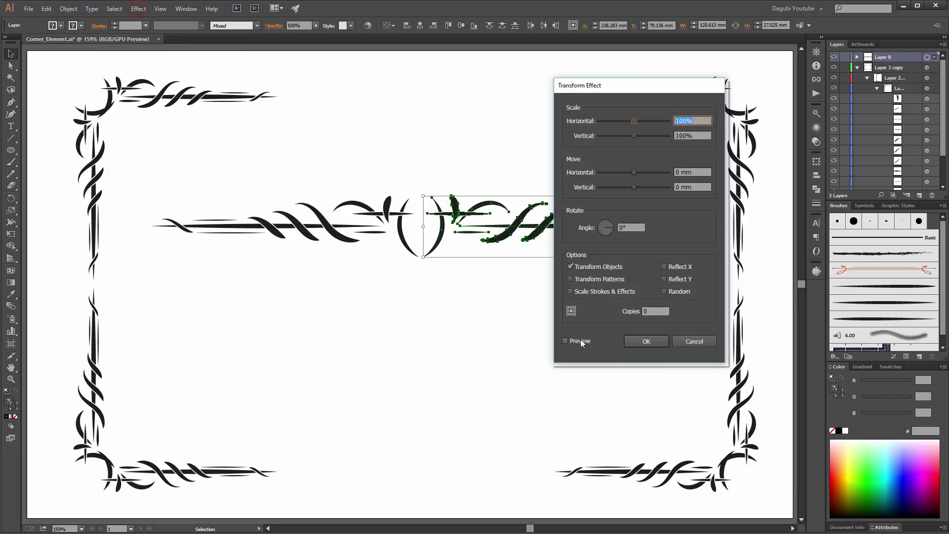
drag(633, 187, 655, 186)
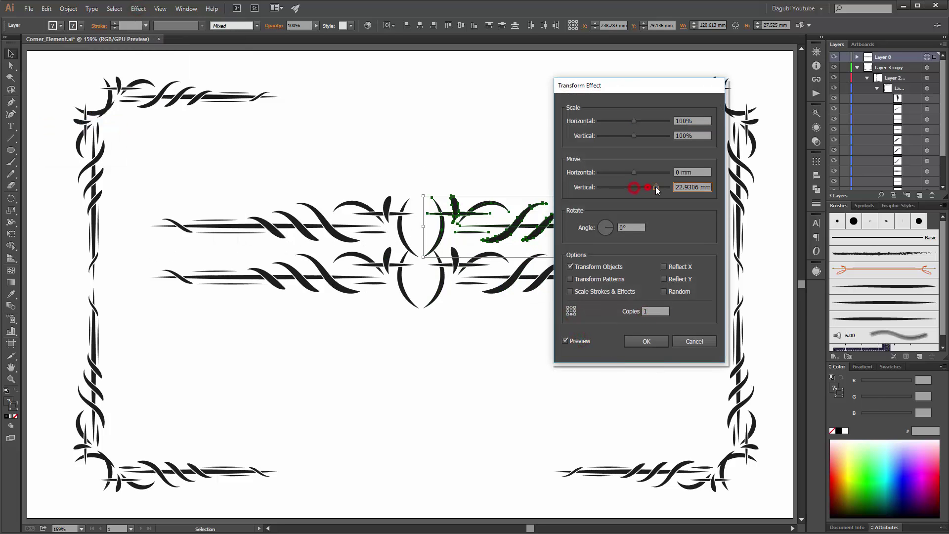
click(663, 279)
double_click(697, 187)
text(0)
click(682, 212)
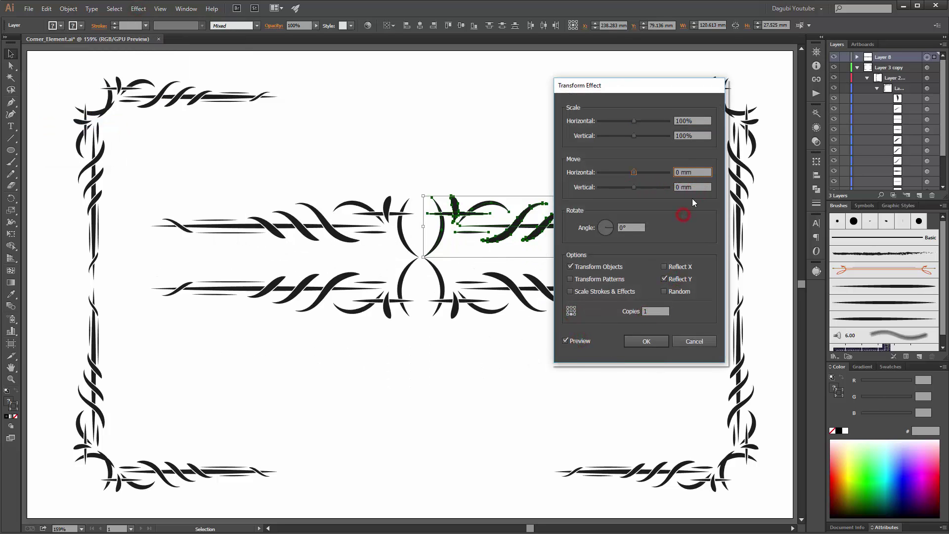
click(645, 341)
Rotate the ornament's inner curved stroke clockwise and reposition it toward the centre, then fit the artboard in the window
click(563, 377)
click(445, 228)
scroll(444, 228, up, 3)
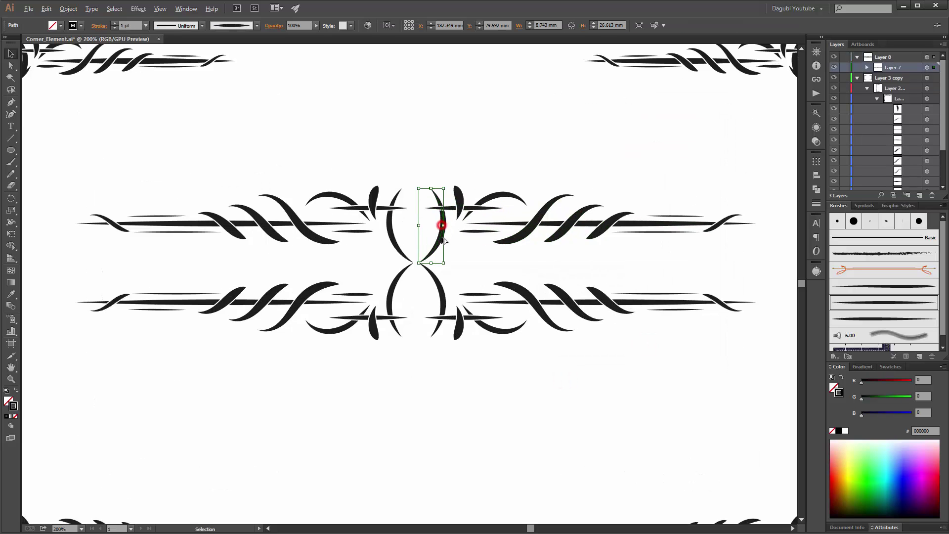
click(446, 135)
scroll(447, 134, down, 3)
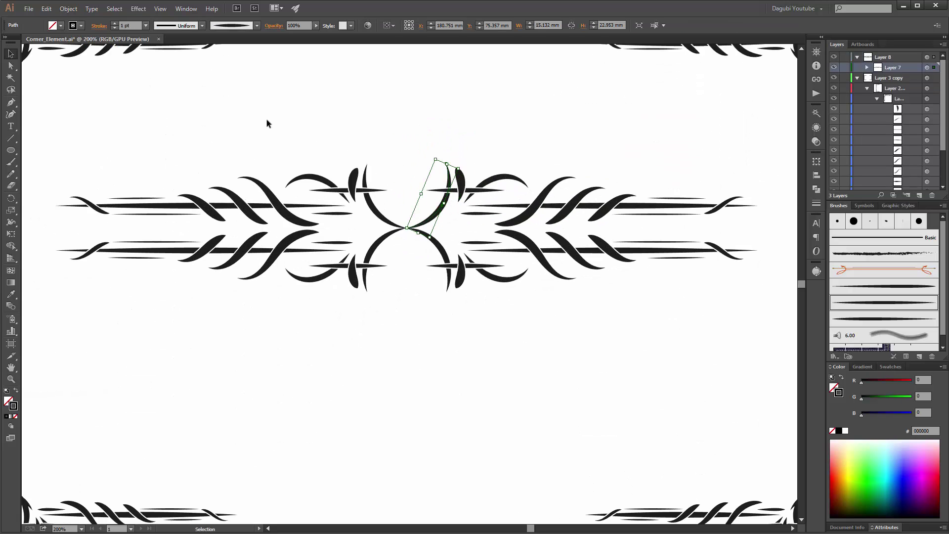
click(925, 57)
key(ctrl+0)
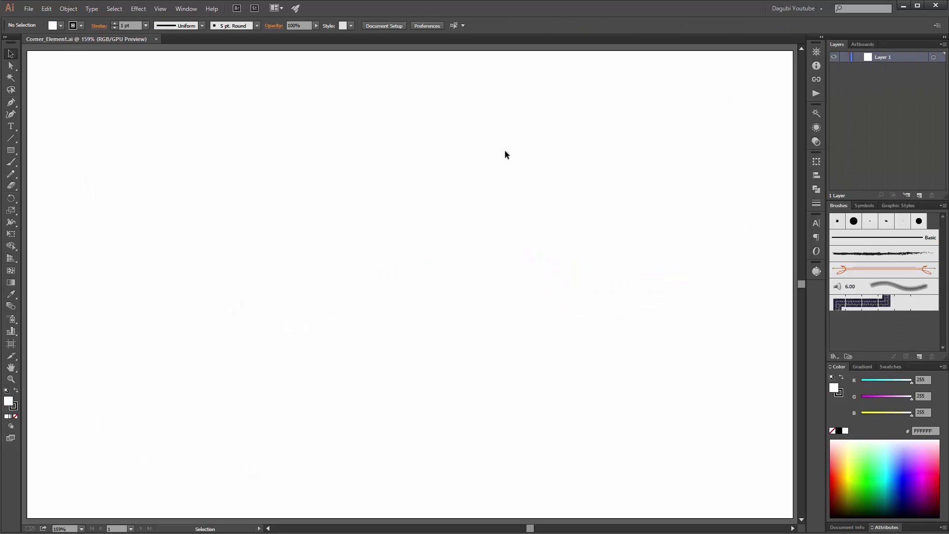
Draw an unfilled rectangle about 110 by 33.5 mm in the upper-left area of the blank artboard
click(10, 149)
click(60, 26)
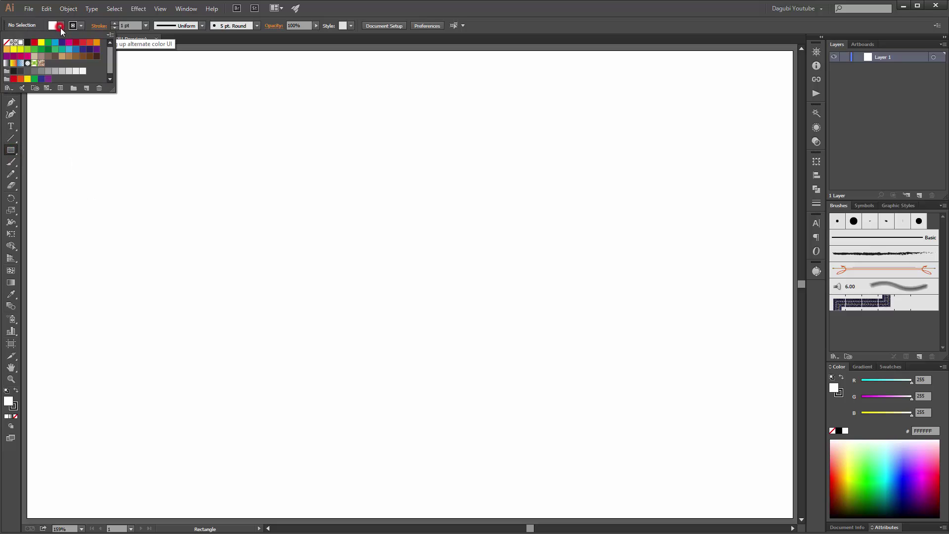
click(6, 43)
click(311, 13)
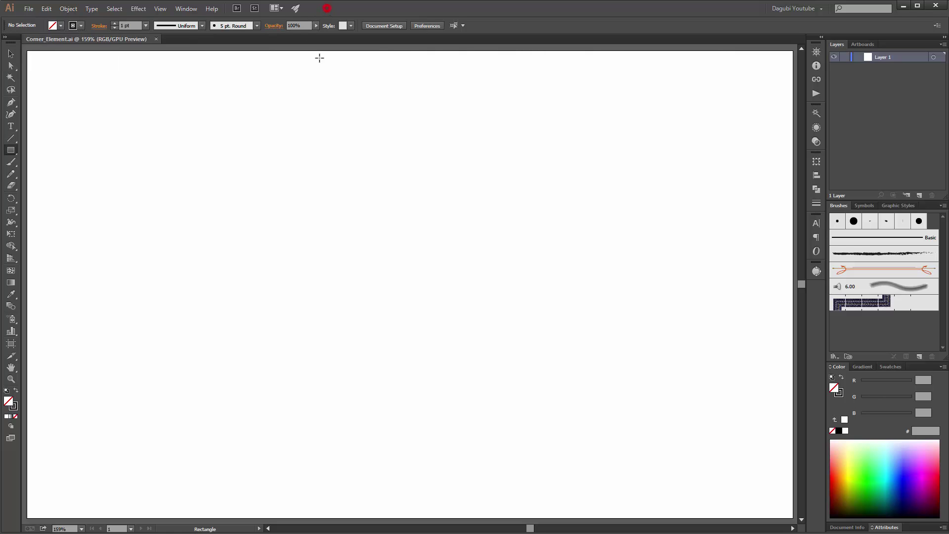
click(85, 92)
mouse_move(85, 92)
mouse_down()
mouse_move(125, 153)
mouse_move(235, 195)
mouse_move(347, 163)
mouse_move(330, 166)
mouse_up()
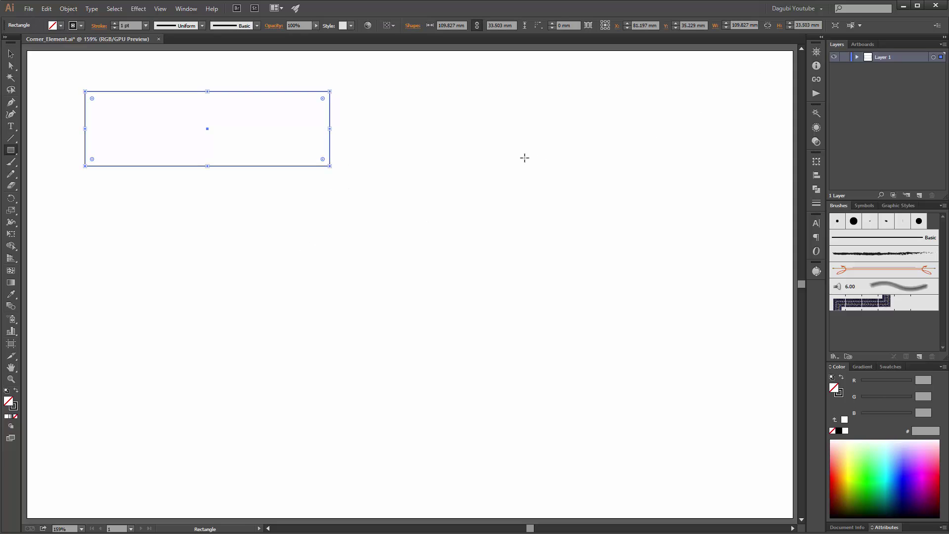
Deselect the rectangle and paint one wavy Paintbrush stroke across its inside
click(11, 163)
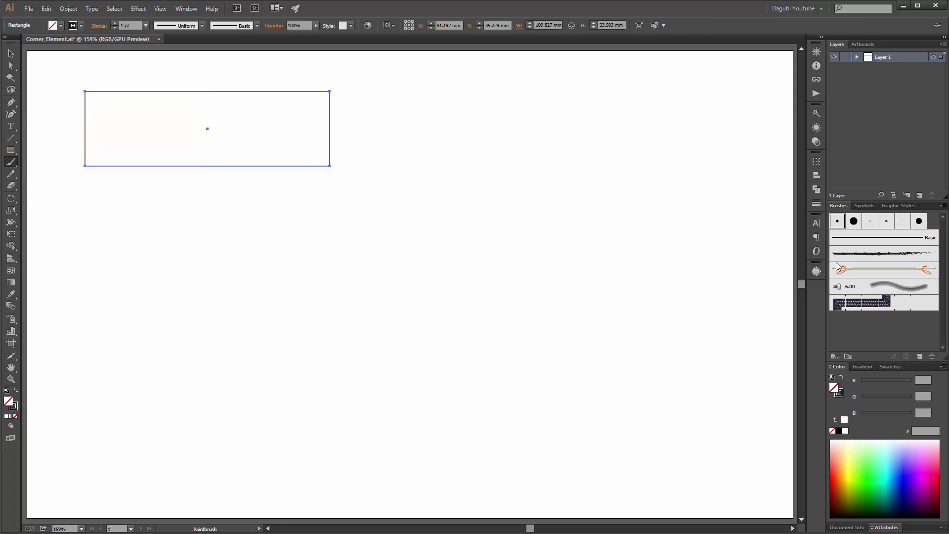
key(ctrl+shift+a)
click(101, 109)
mouse_move(101, 110)
mouse_down()
mouse_move(149, 134)
mouse_move(236, 120)
mouse_move(312, 137)
mouse_up()
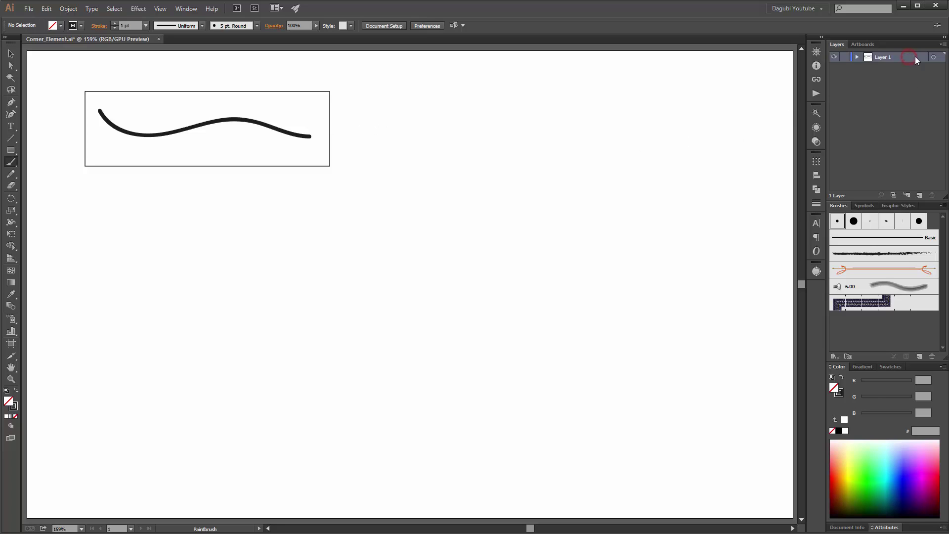
Set up a Transform effect on Layer 1 with a -90° rotation and 1 copy, with the preview enabled
click(933, 58)
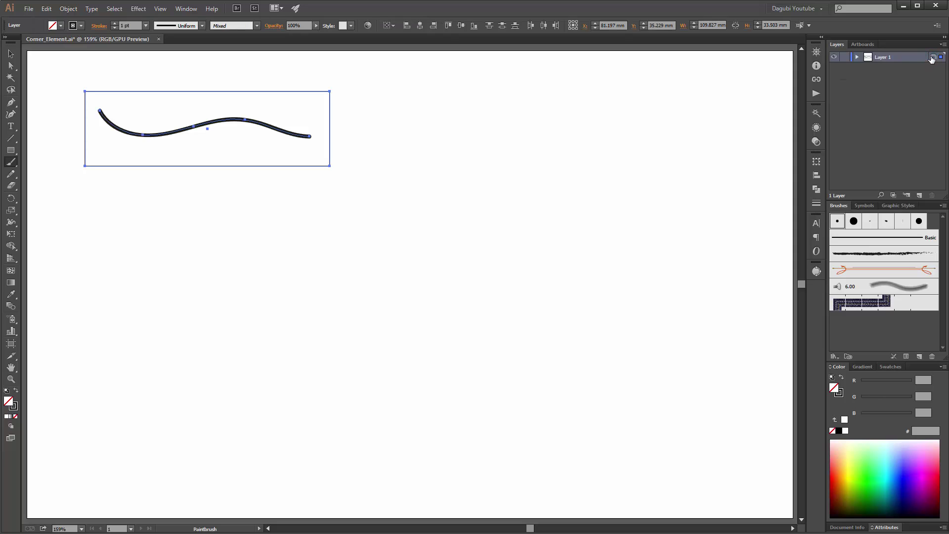
click(140, 9)
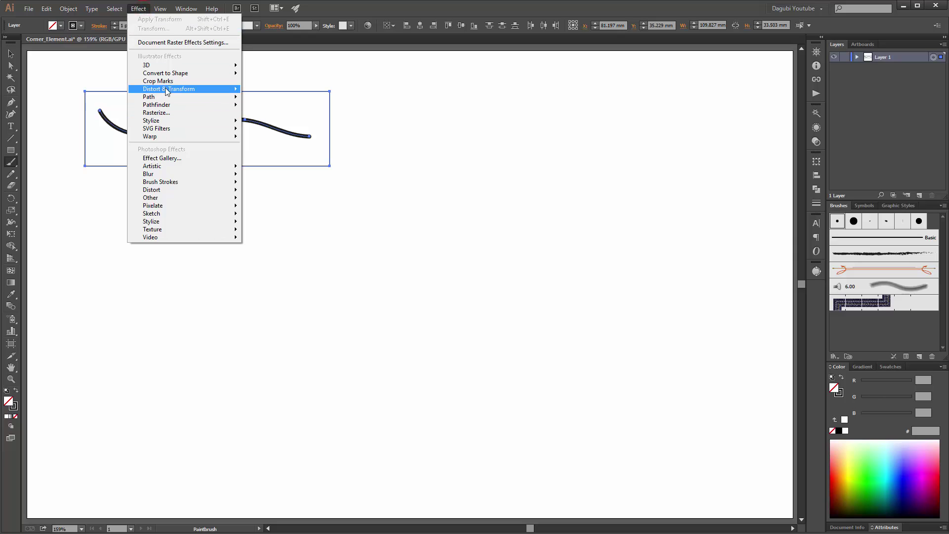
mouse_move(168, 92)
click(80, 124)
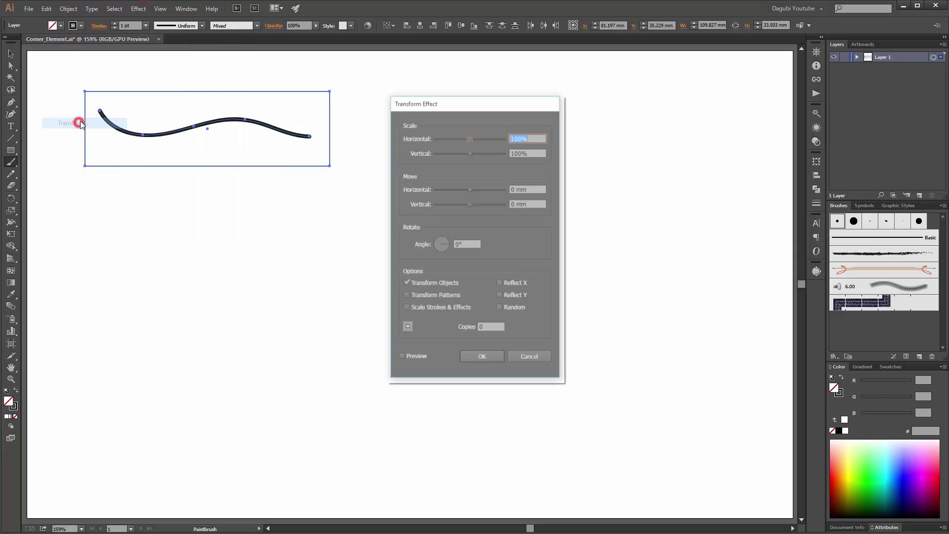
drag(494, 103, 559, 125)
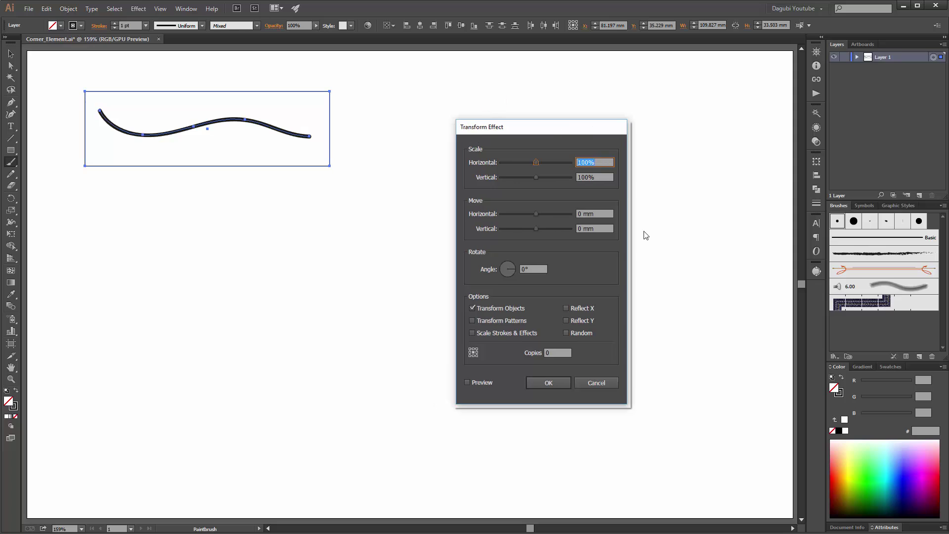
click(538, 269)
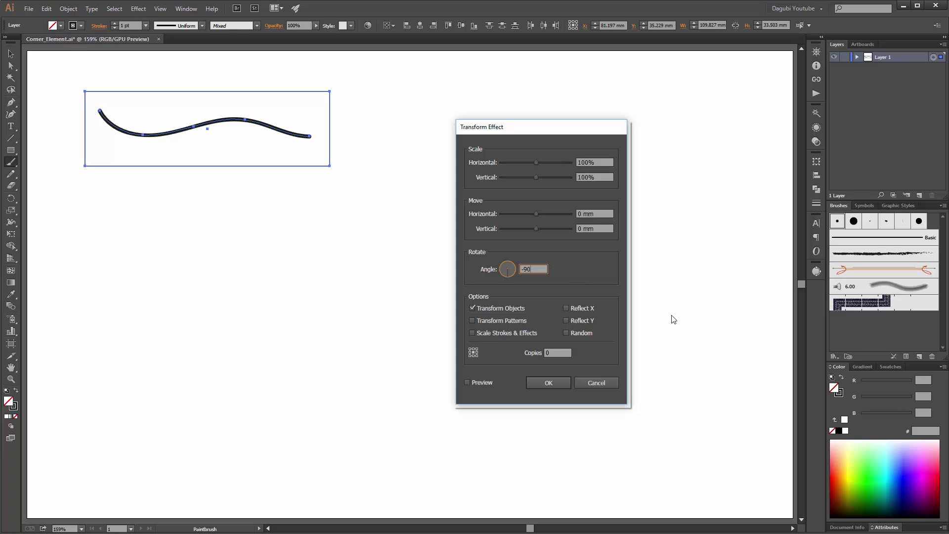
click(547, 353)
click(467, 382)
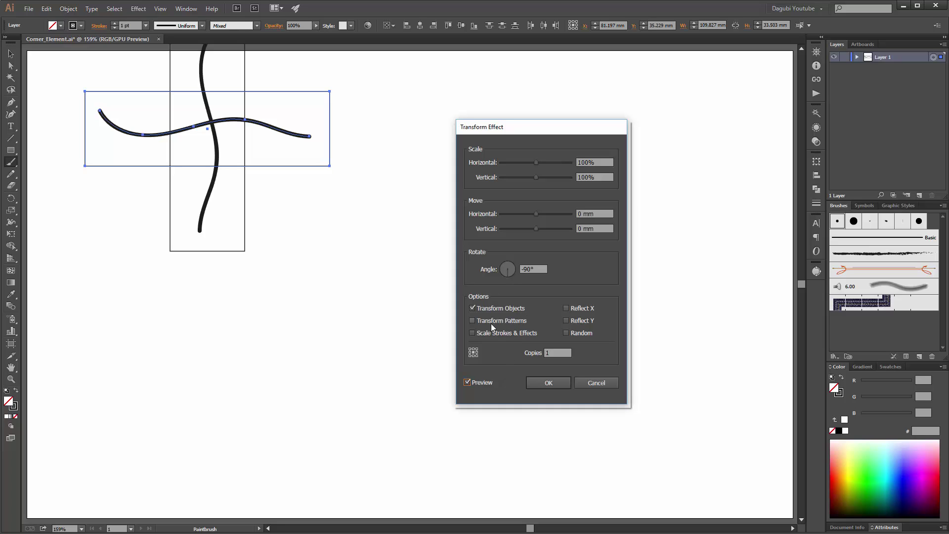
Set the effect's reference point to middle-left, enable Reflect Y and apply the effect
click(471, 355)
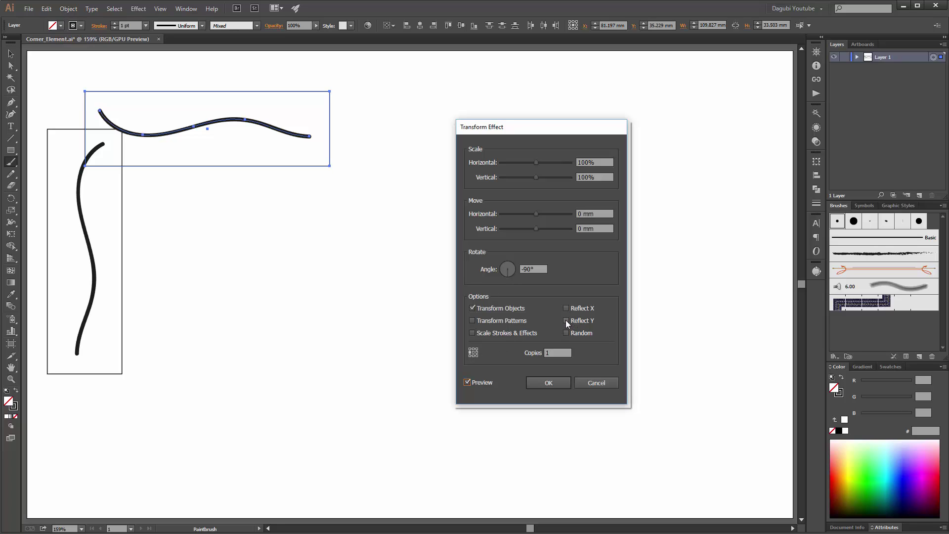
click(566, 320)
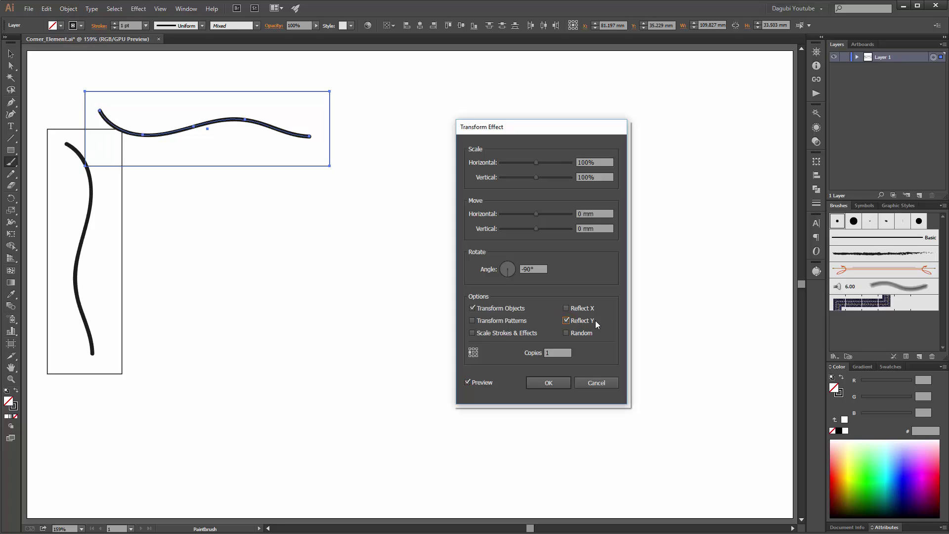
click(548, 383)
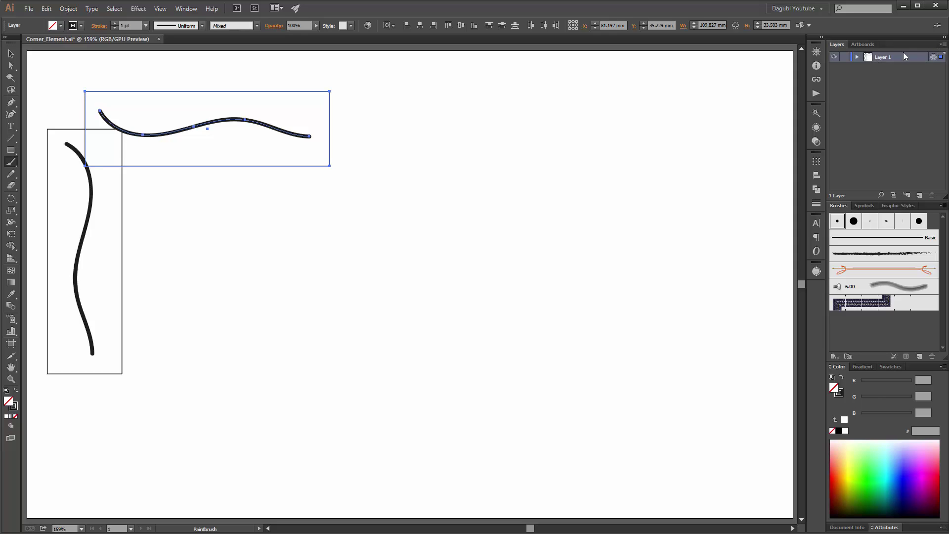
Collect Layer 1 in a new layer and expand Layer 2 to inspect its nested sublayer
click(942, 44)
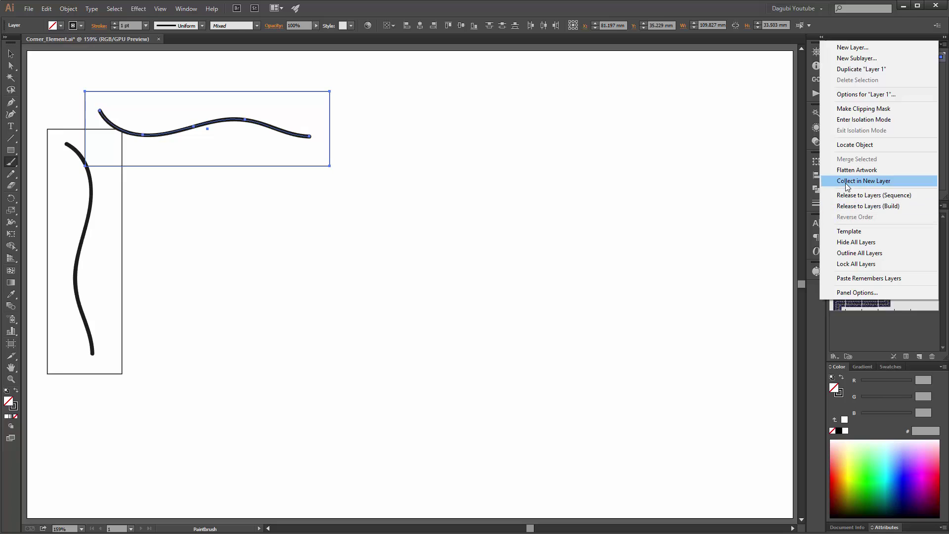
click(860, 182)
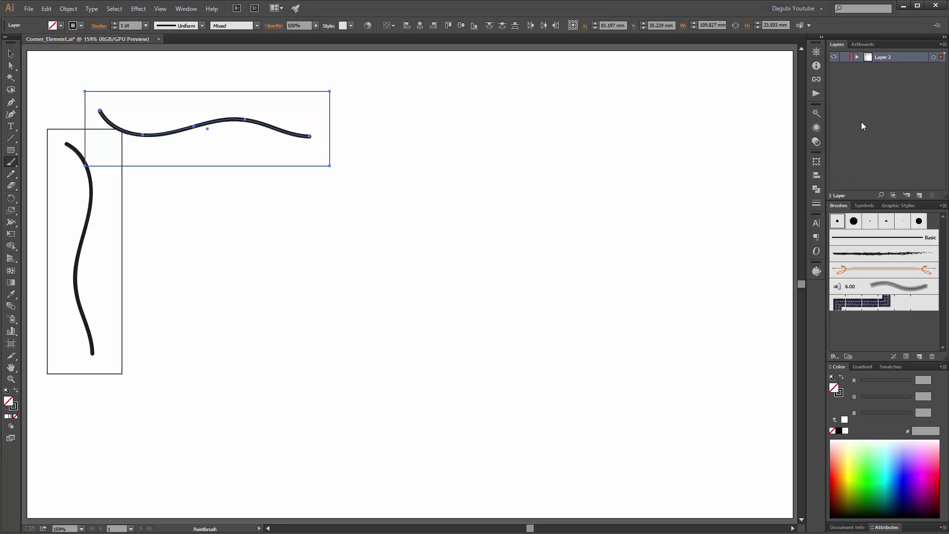
click(857, 57)
click(867, 69)
click(867, 68)
Set up a Transform effect on Layer 2 with 1 copy and Reflect Y, with the preview enabled
click(931, 59)
click(138, 9)
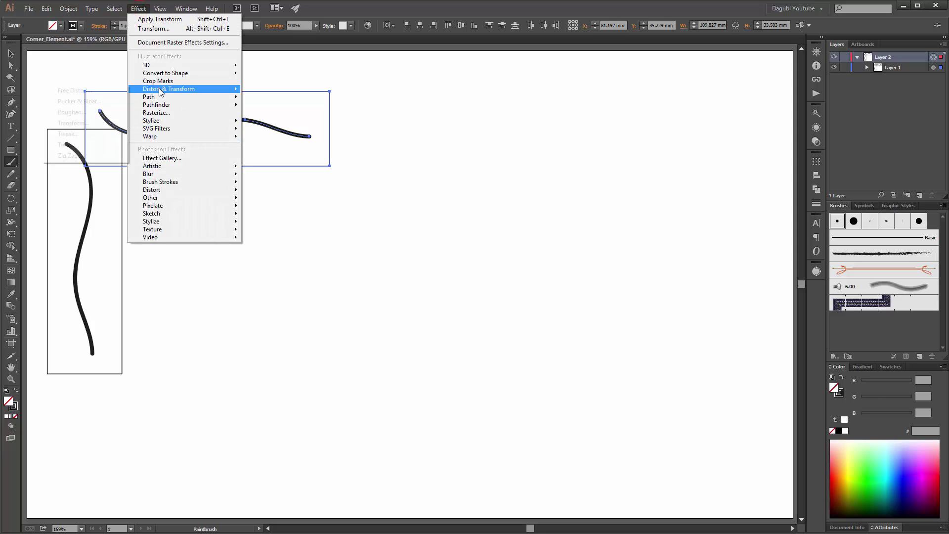
mouse_move(163, 89)
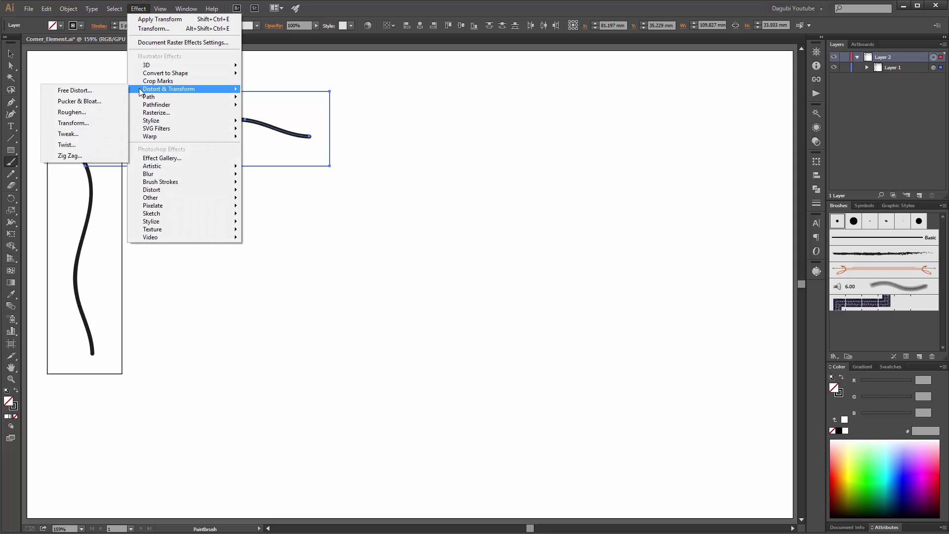
click(72, 123)
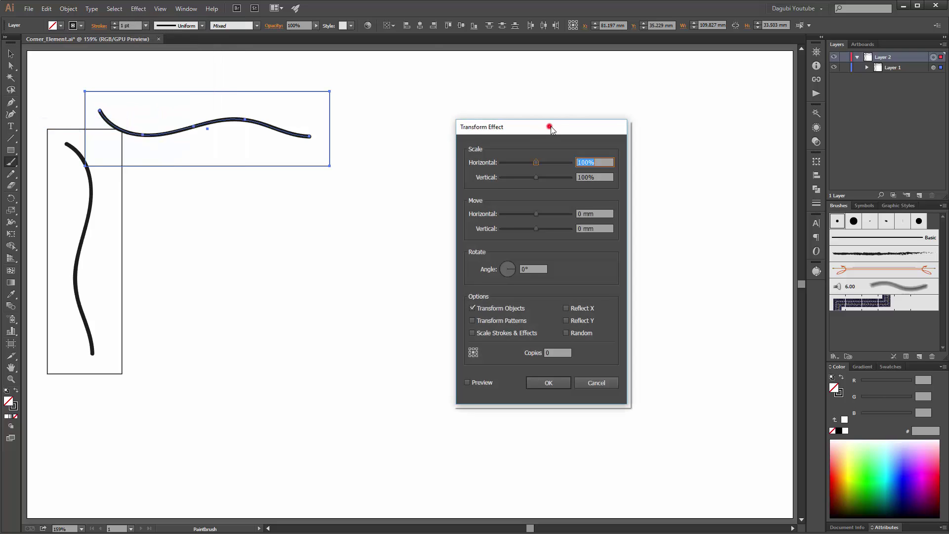
drag(550, 126, 621, 104)
click(554, 360)
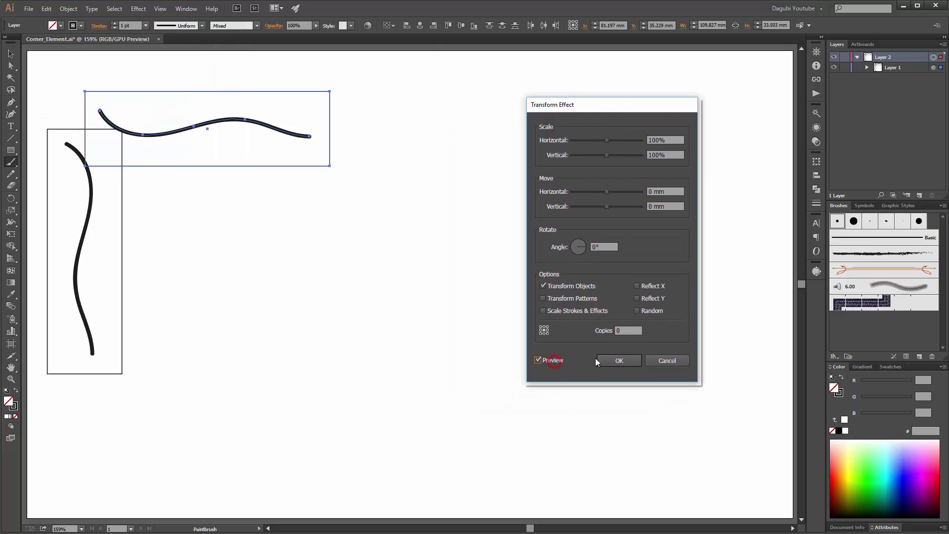
click(633, 328)
text(1)
click(637, 299)
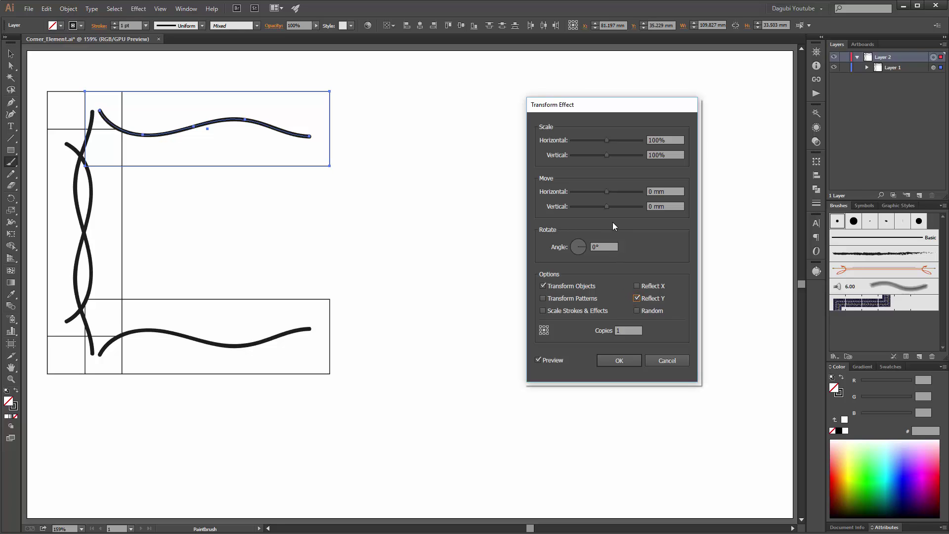
Set the Layer 2 Transform effect's reference point to bottom-middle and its vertical move to 2.8222 mm
click(543, 333)
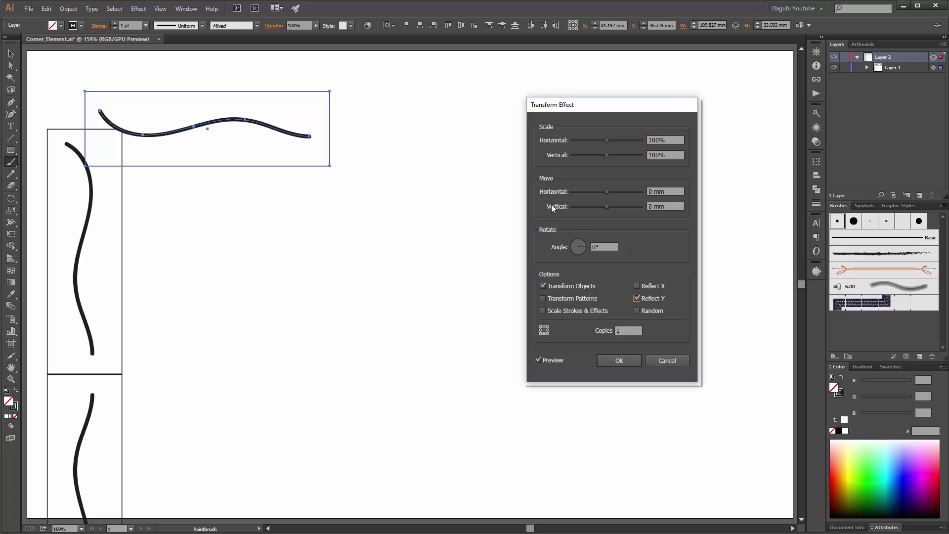
drag(605, 206, 609, 206)
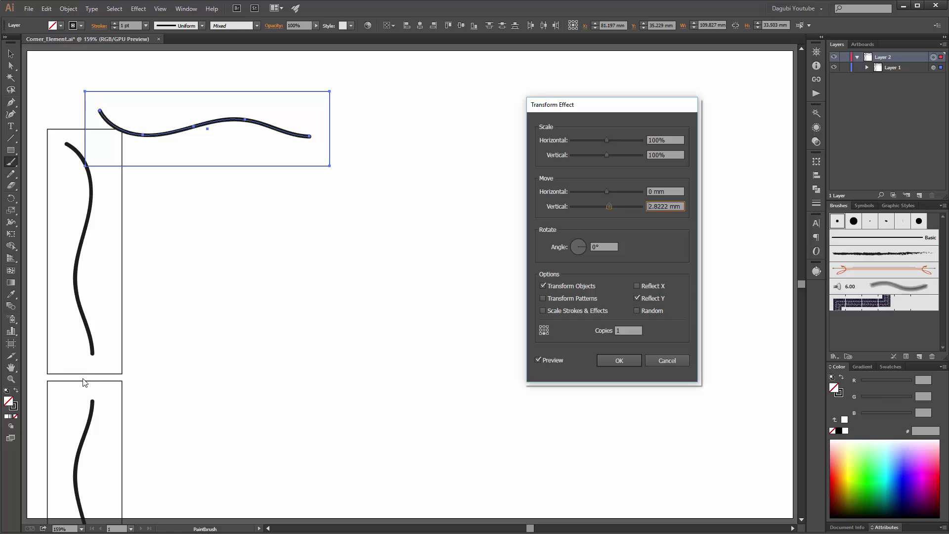
drag(630, 111, 657, 91)
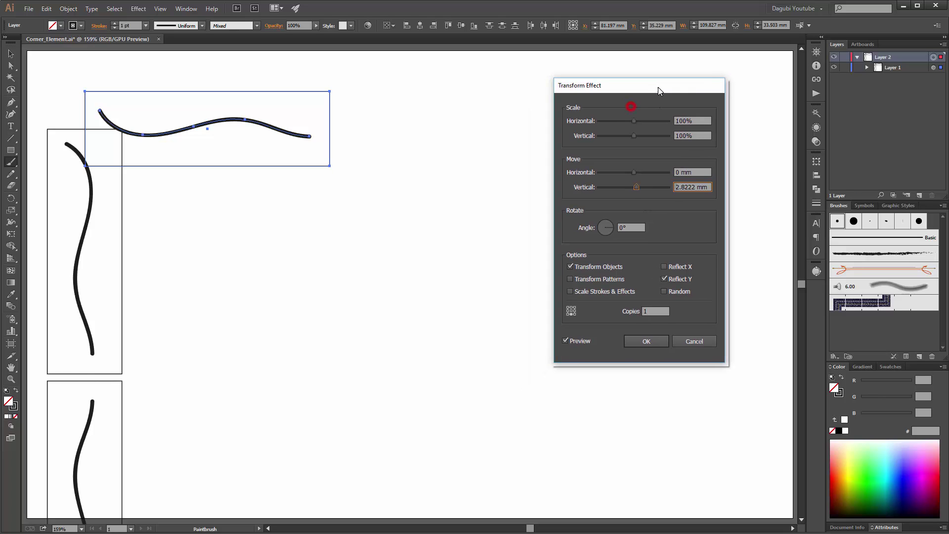
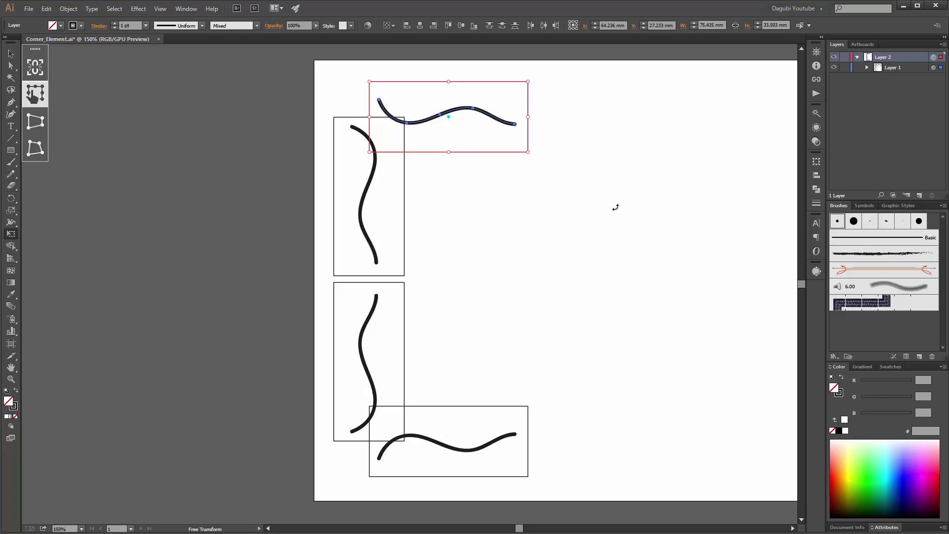
Collect Layer 2 in a new layer and expand Layer 3 to inspect its nested sublayers
scroll(615, 204, up, 1)
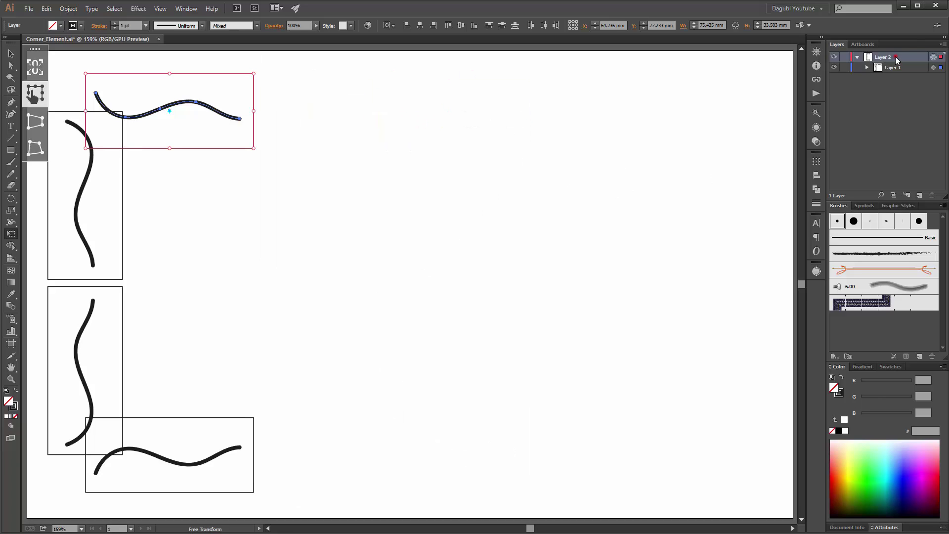
click(944, 45)
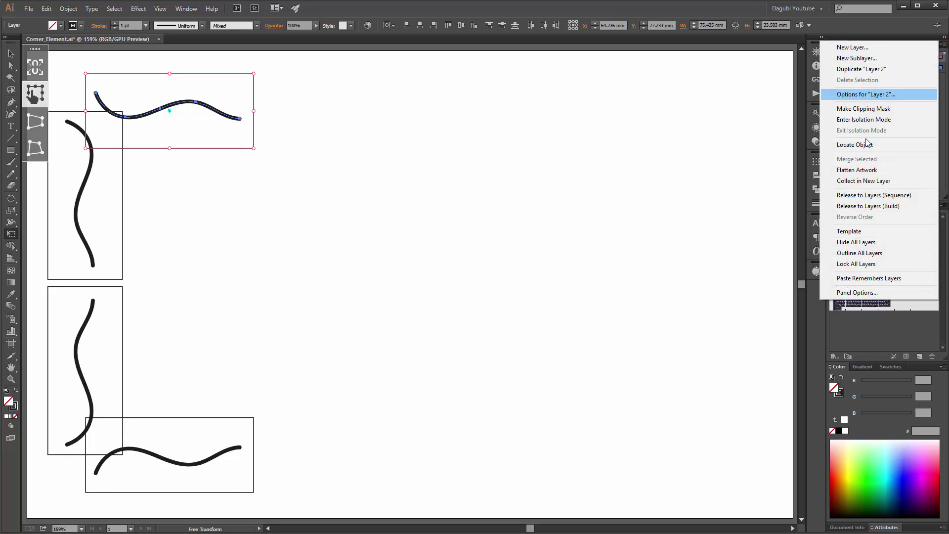
click(857, 181)
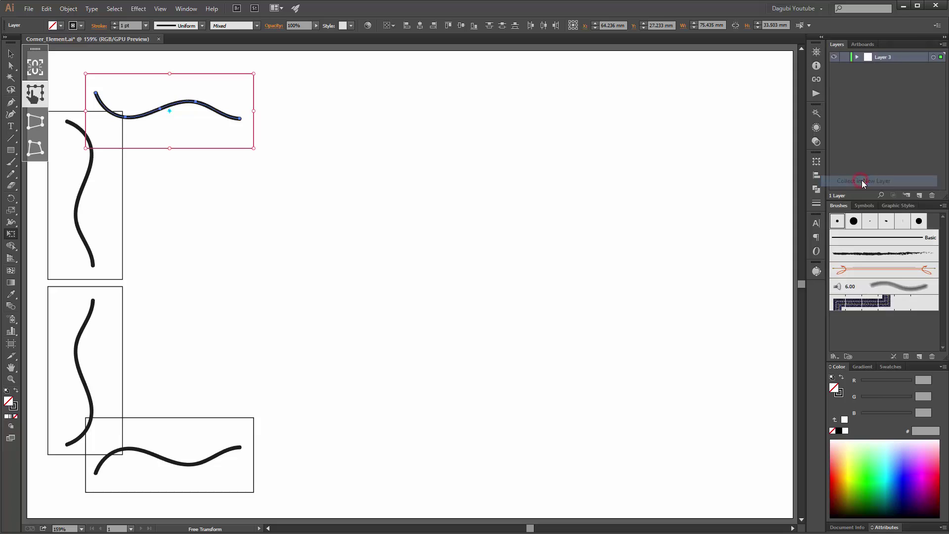
click(858, 57)
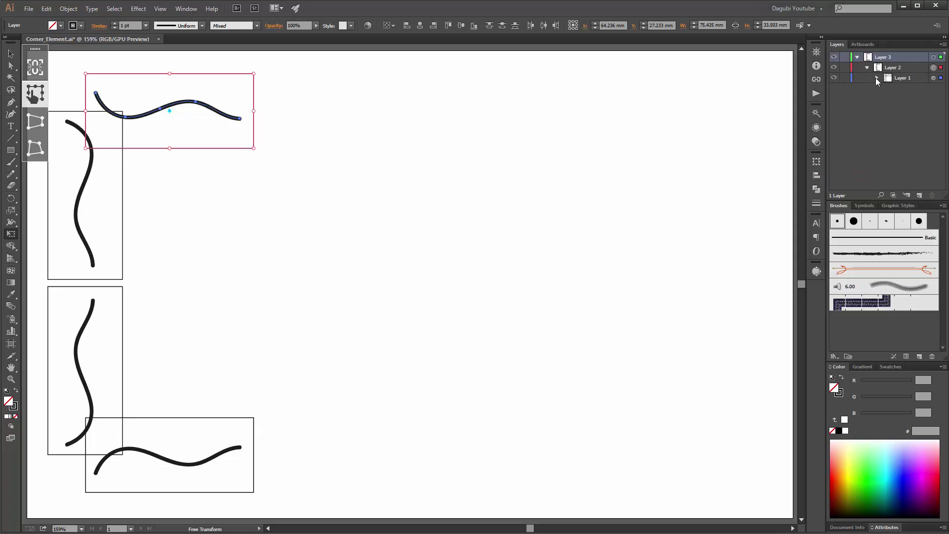
click(877, 78)
click(877, 78)
Set up a Transform effect on Layer 3 with Reflect X and 1 copy, with the preview enabled
click(933, 57)
click(139, 9)
mouse_move(156, 90)
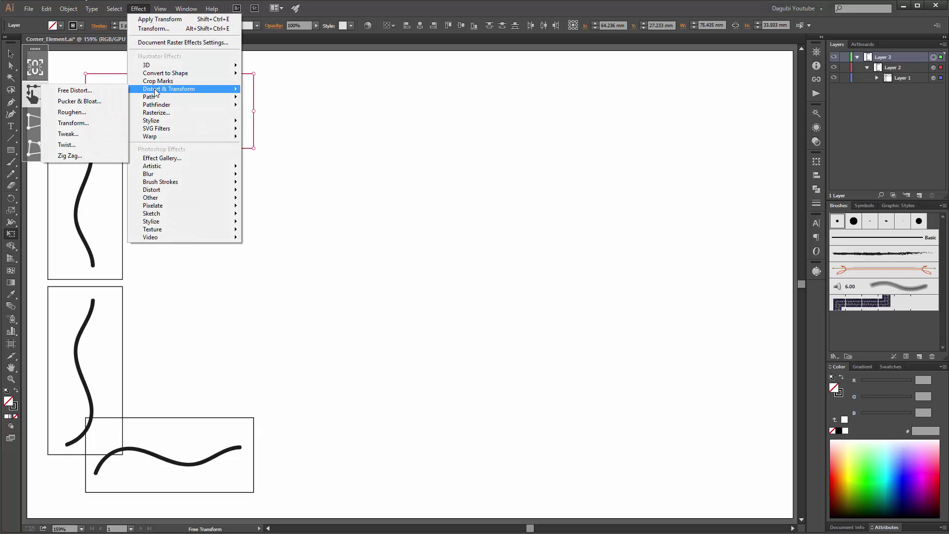
click(79, 123)
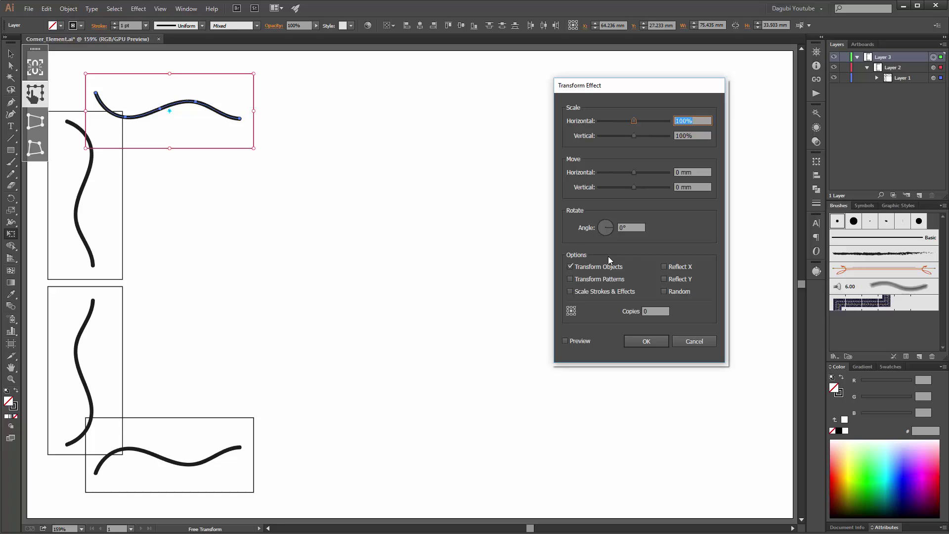
click(665, 266)
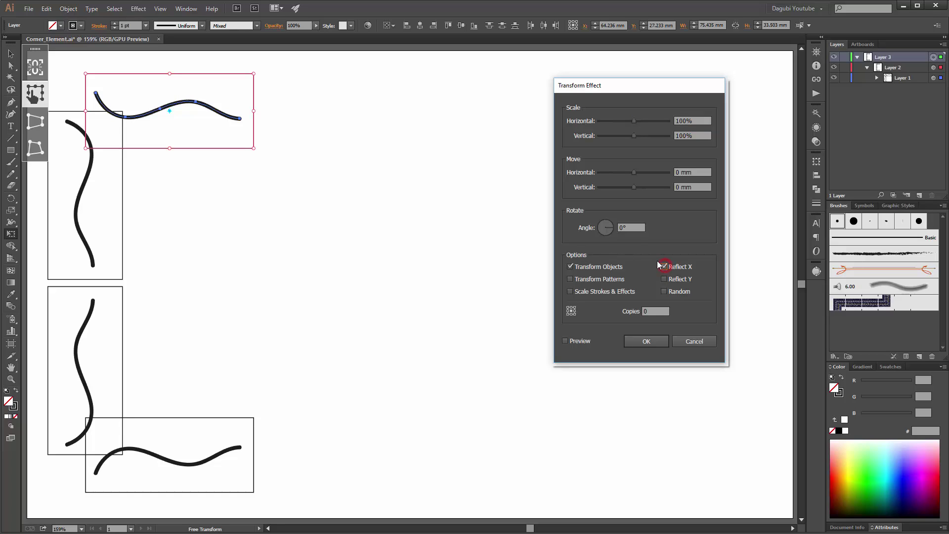
click(654, 311)
text(1)
click(577, 341)
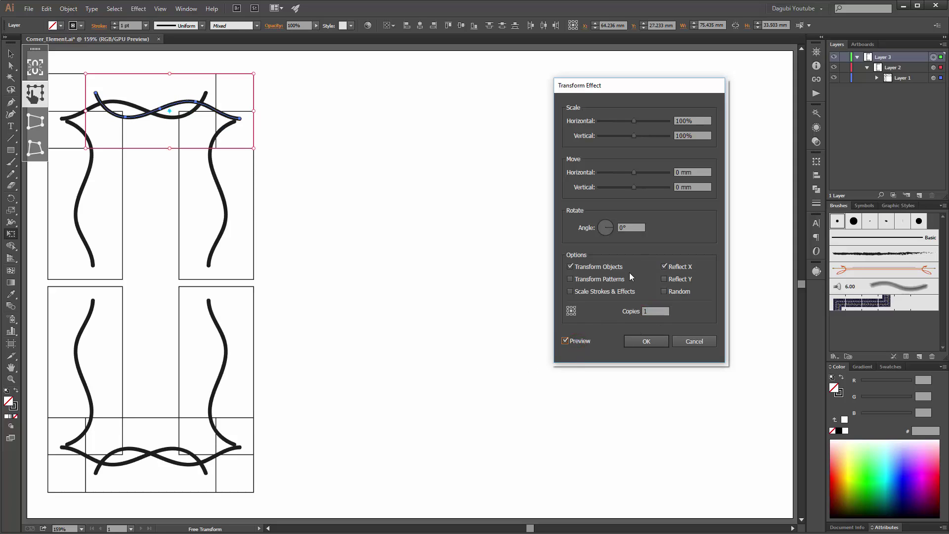
Set the effect's reference point to middle-right and its horizontal move to 124 mm, and apply the effect
click(574, 311)
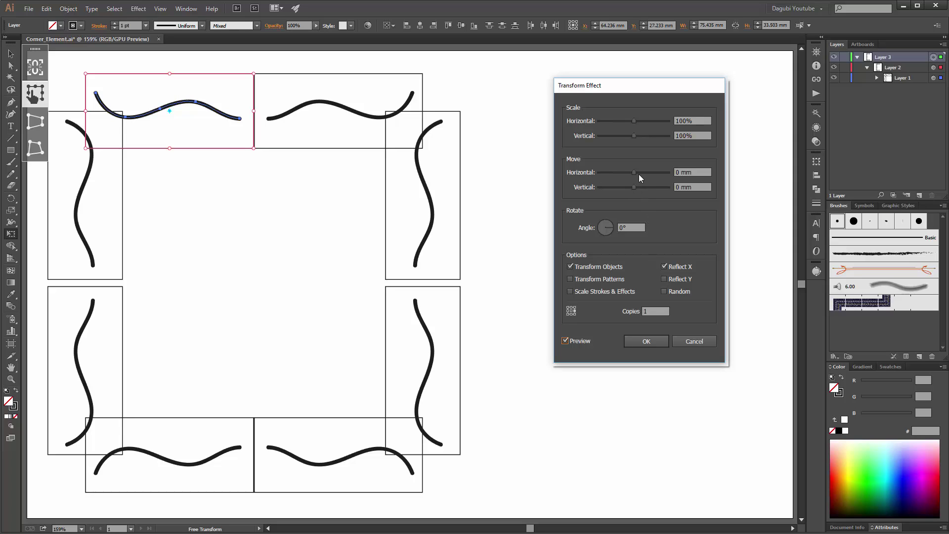
drag(635, 173, 665, 173)
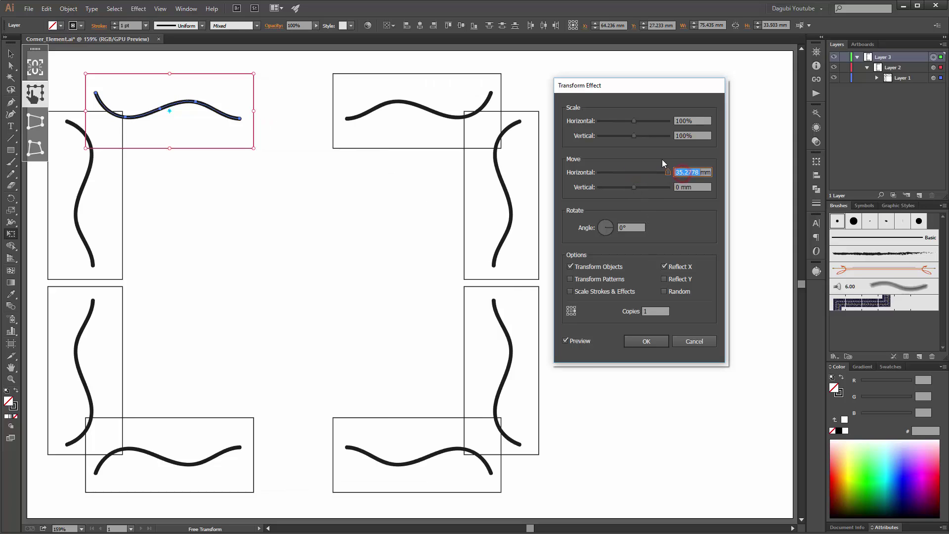
text(1mm)
click(696, 187)
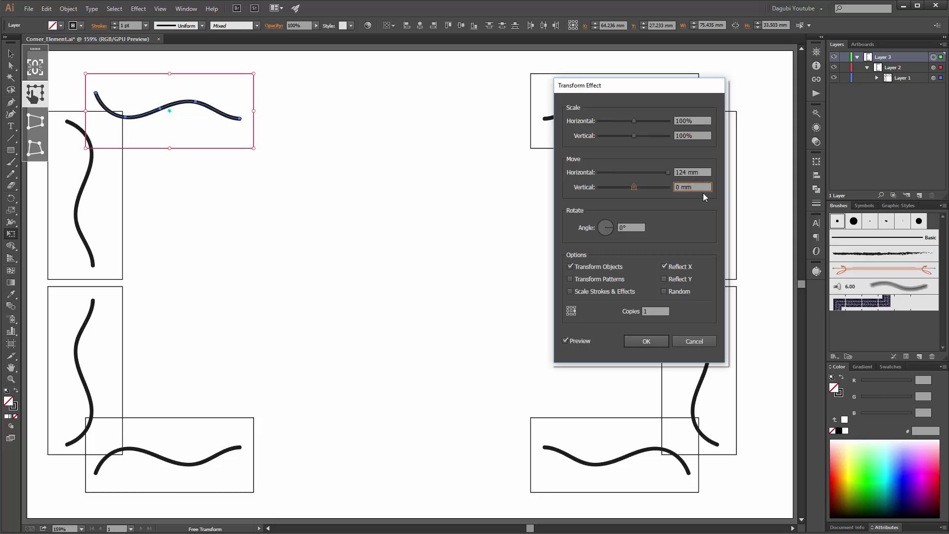
click(646, 341)
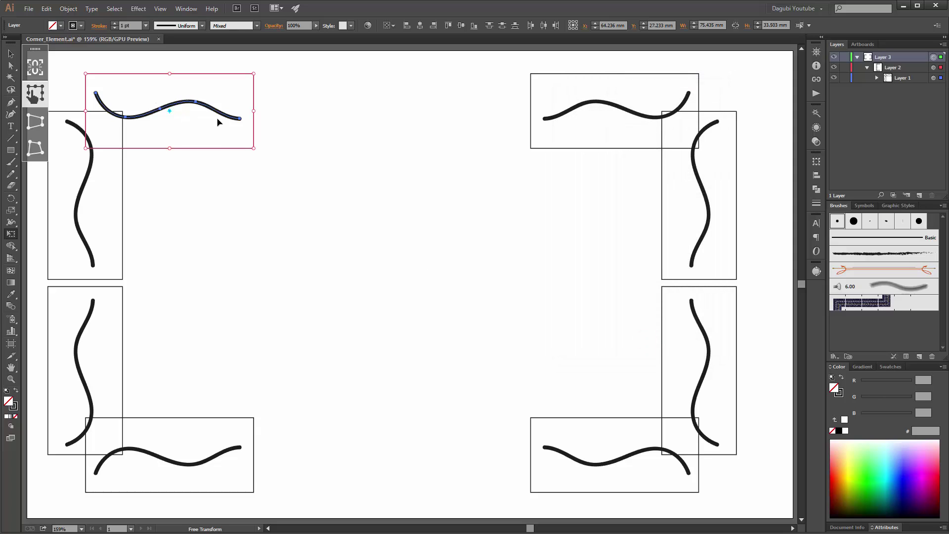
Move the selected original artwork about 9 mm to the right to centre the mirrored frame on the artboard
key(v)
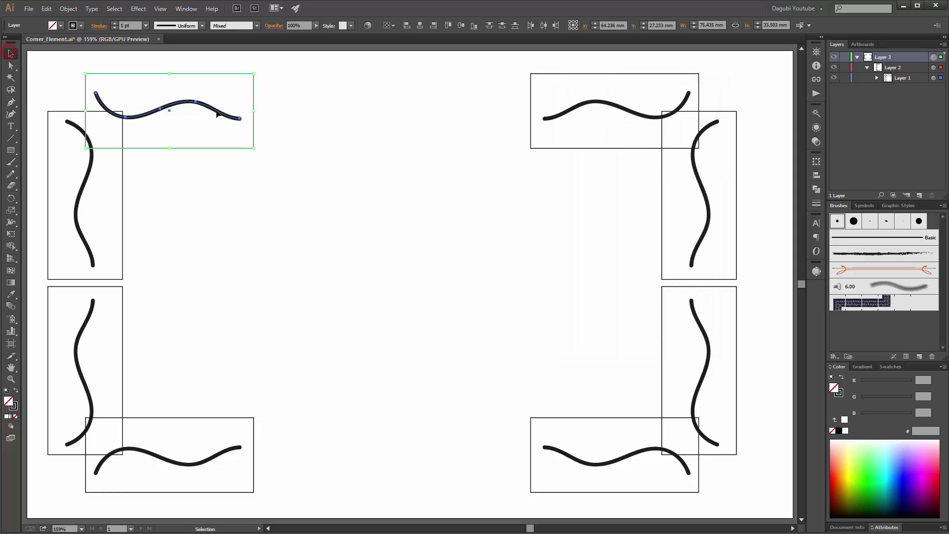
drag(216, 107, 225, 109)
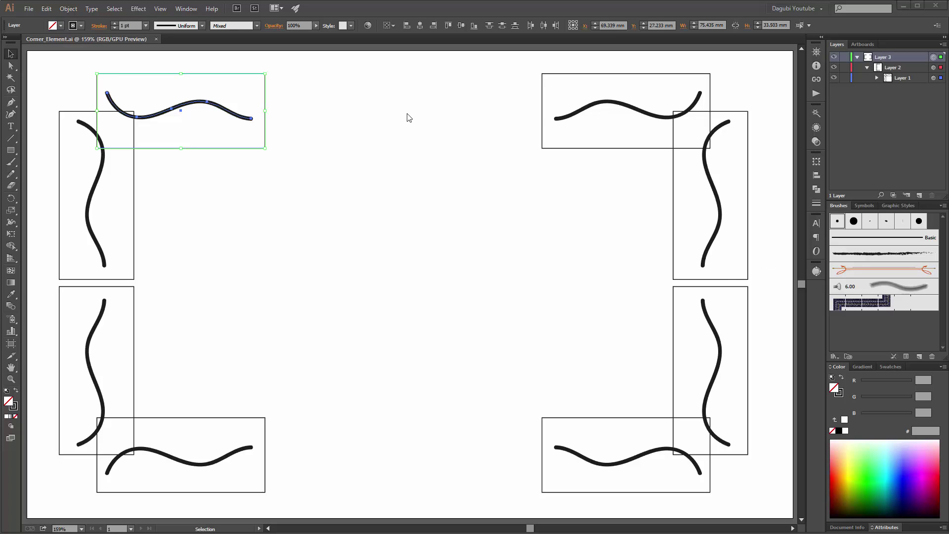
drag(212, 104, 221, 104)
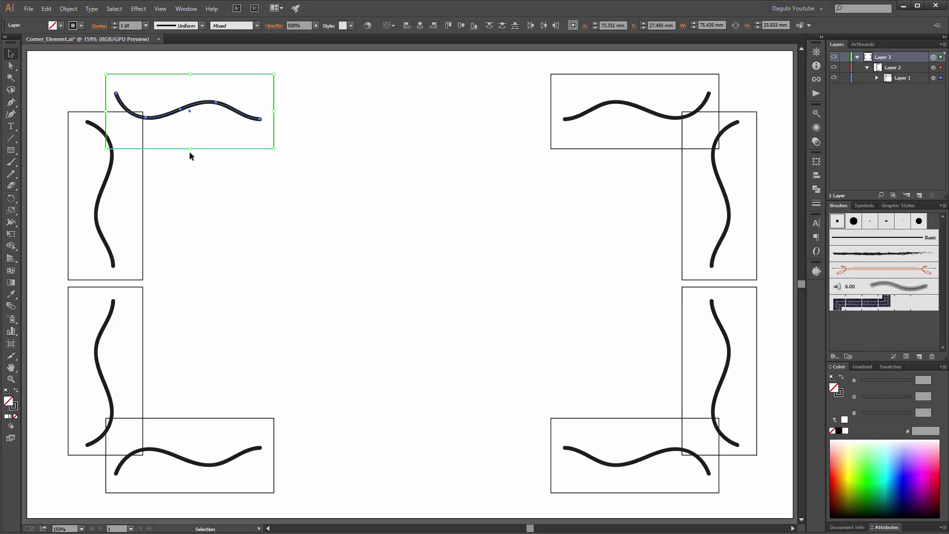
Delete the original wavy brush stroke and recolour the guide rectangle's outline light gray
click(250, 116)
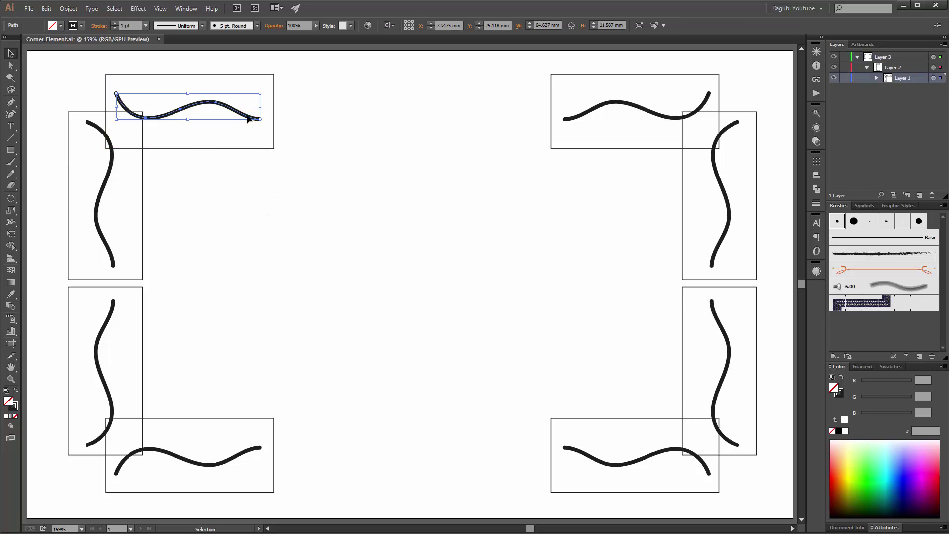
key(Delete)
drag(288, 72, 272, 80)
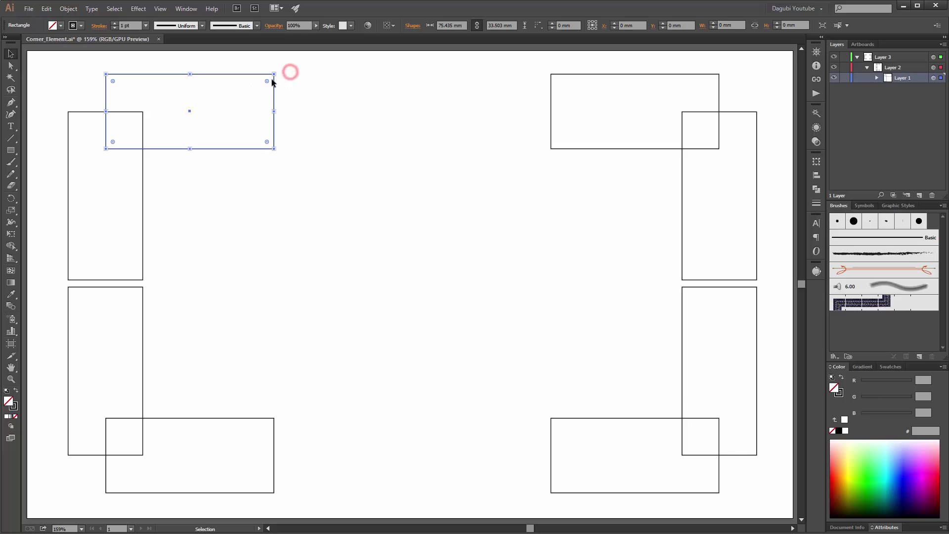
click(80, 26)
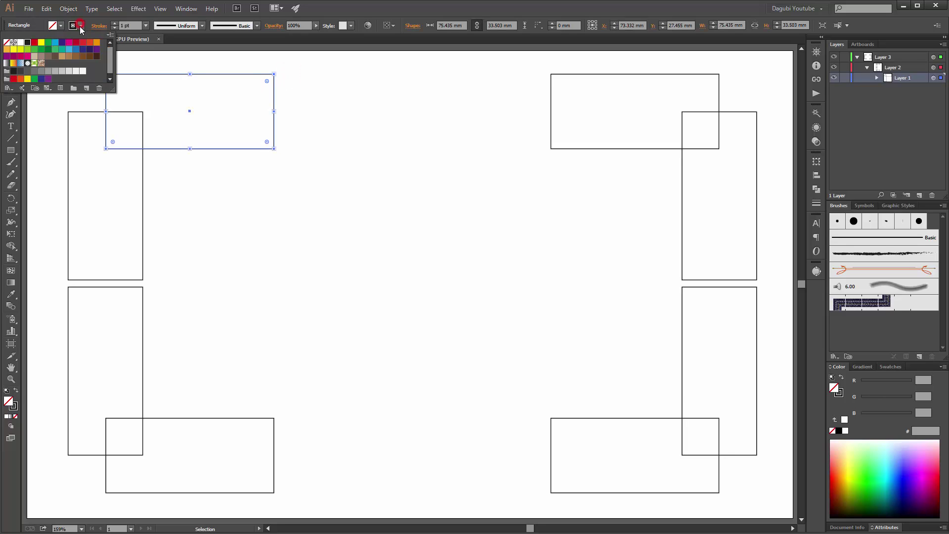
click(73, 71)
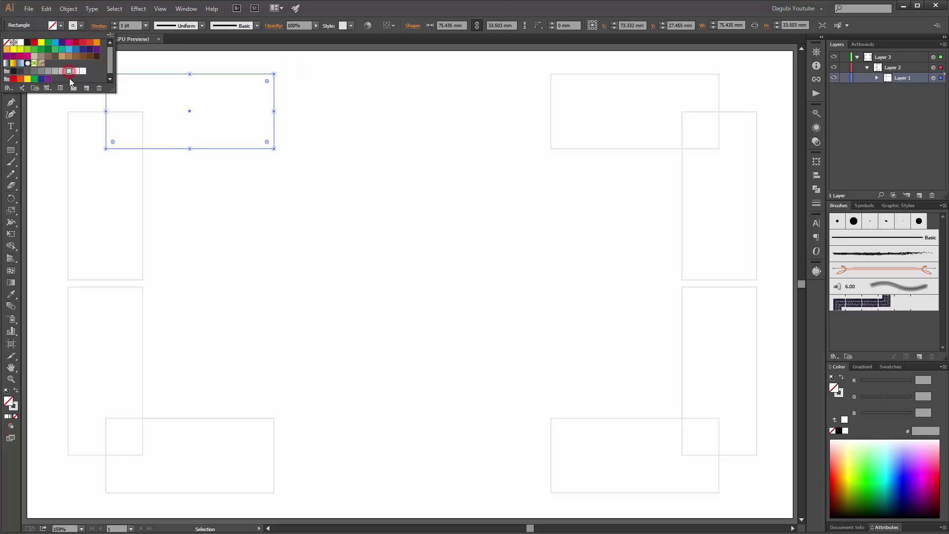
click(497, 7)
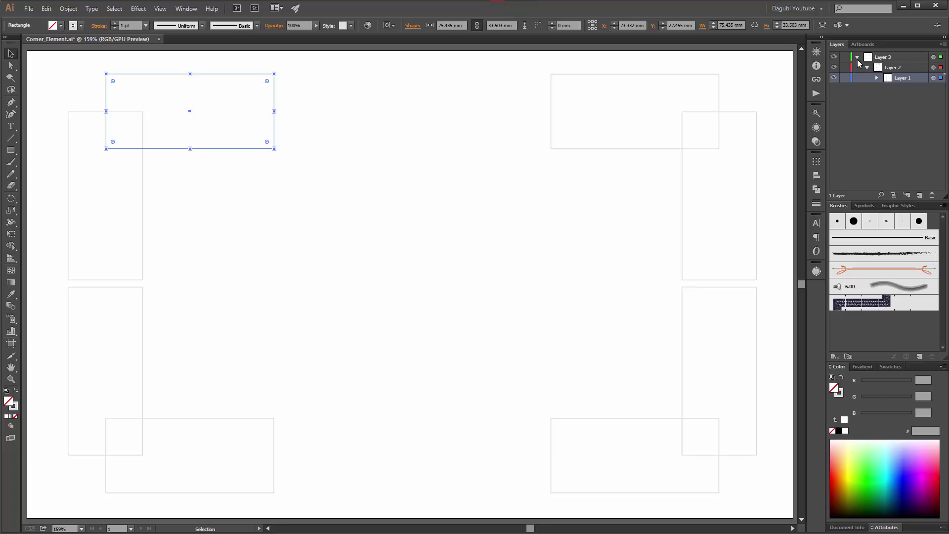
Collapse and duplicate Layer 3, and lock the original Layer 3 beneath its copy
click(857, 56)
click(516, 165)
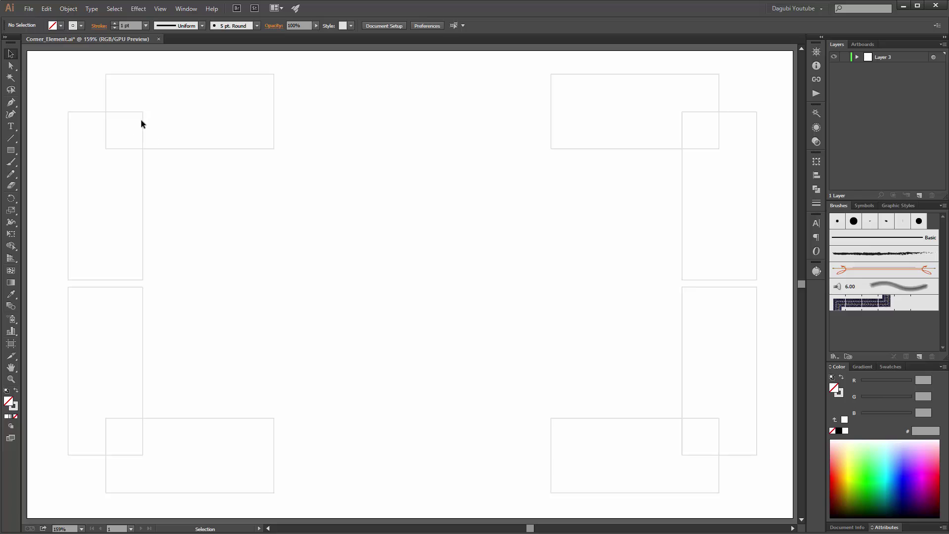
click(916, 57)
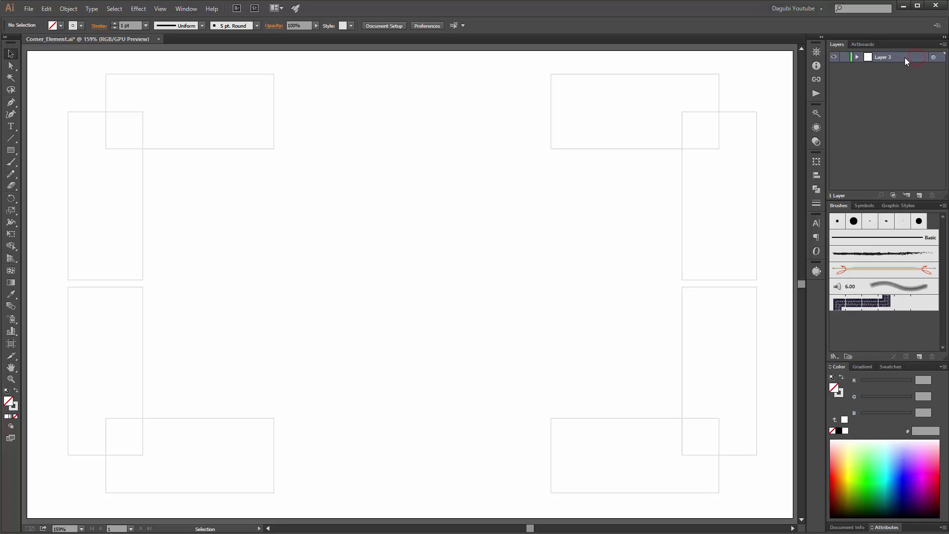
drag(905, 57, 918, 195)
click(844, 68)
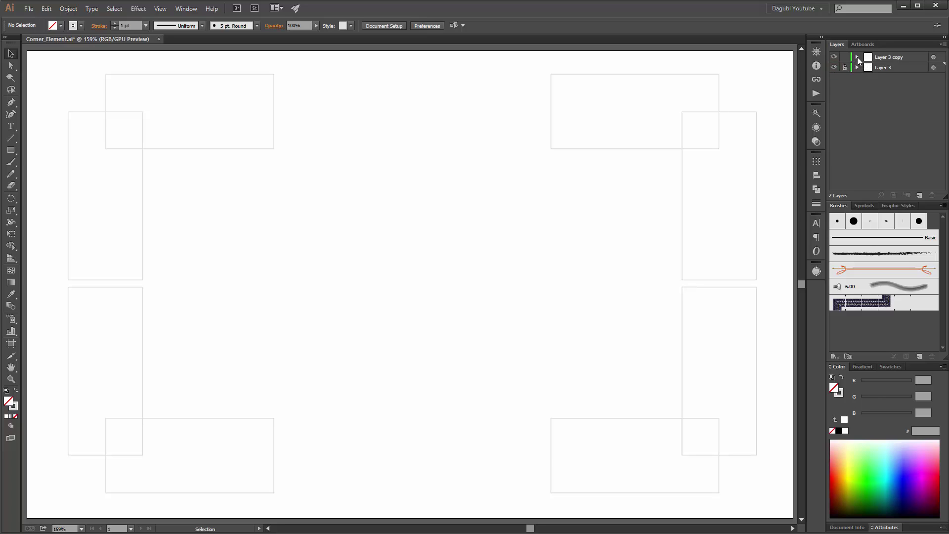
Expand Layer 3 copy, hide the original Layer 3 and delete the guide rectangle from the copy
click(856, 57)
click(834, 98)
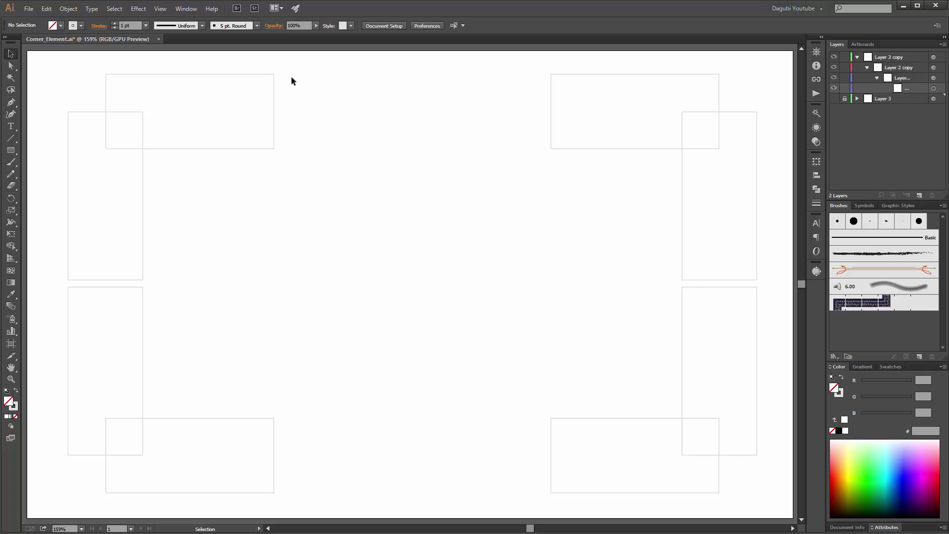
click(272, 80)
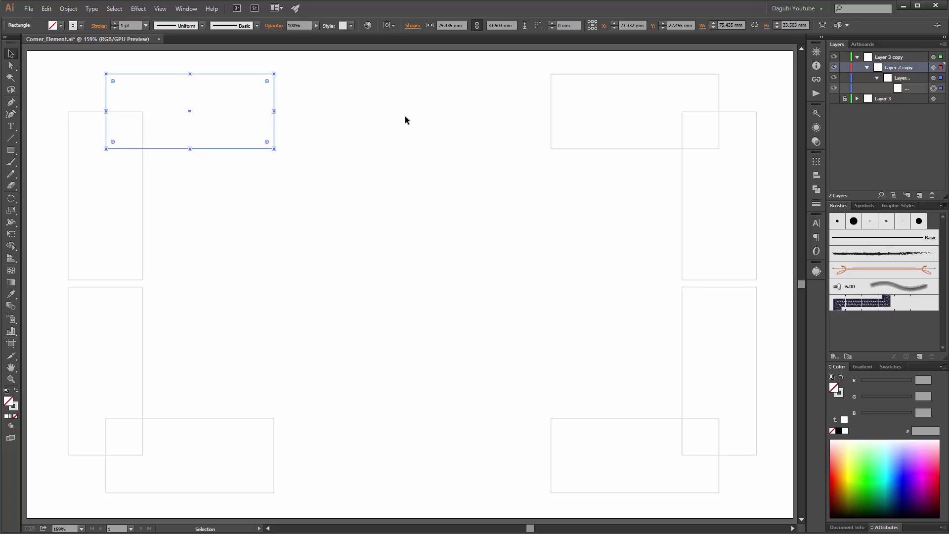
key(Delete)
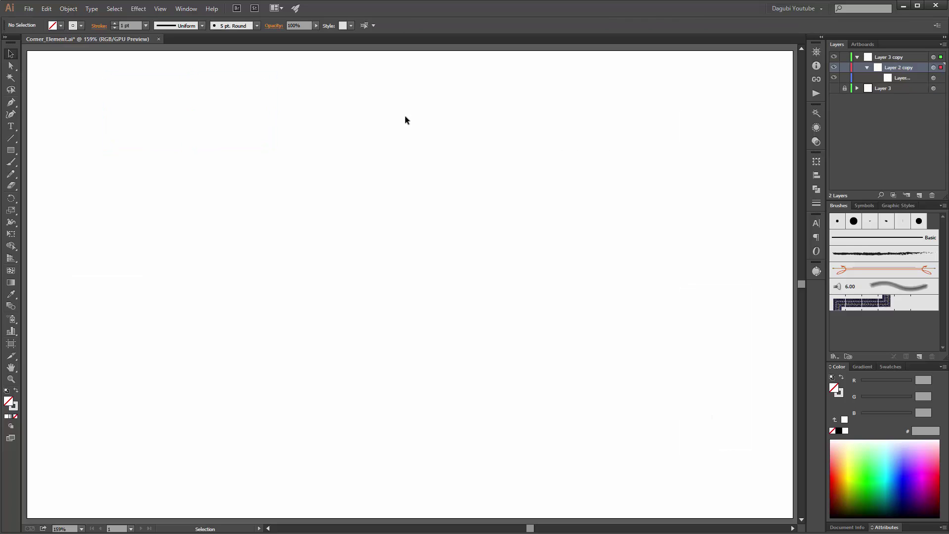
Show Layer 3 again and paint a wavy Paintbrush stroke across the upper-left guide rectangle in the copy's innermost sublayer
key(b)
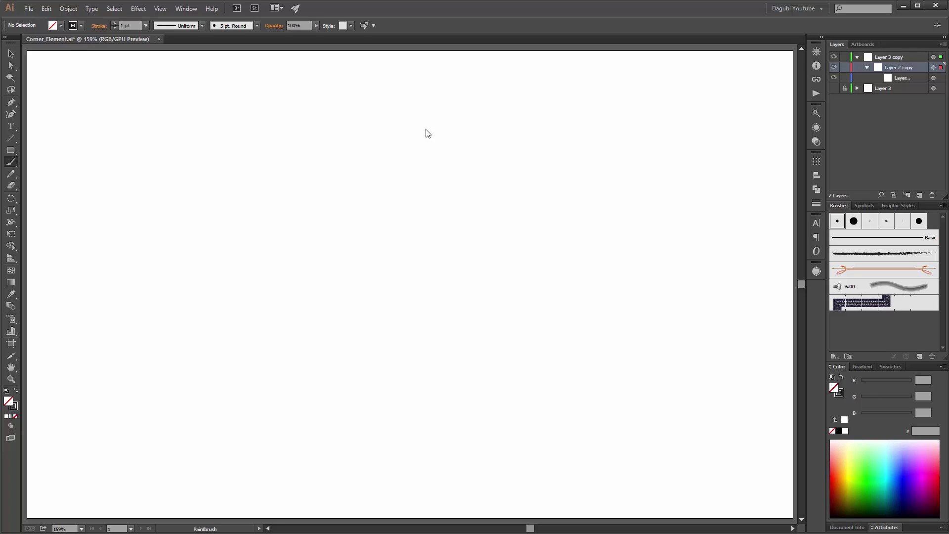
click(835, 88)
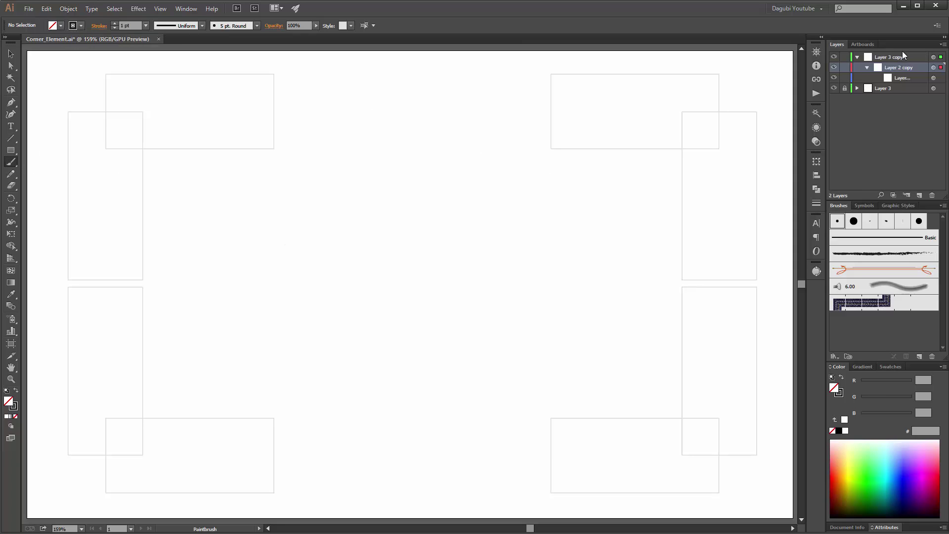
click(899, 78)
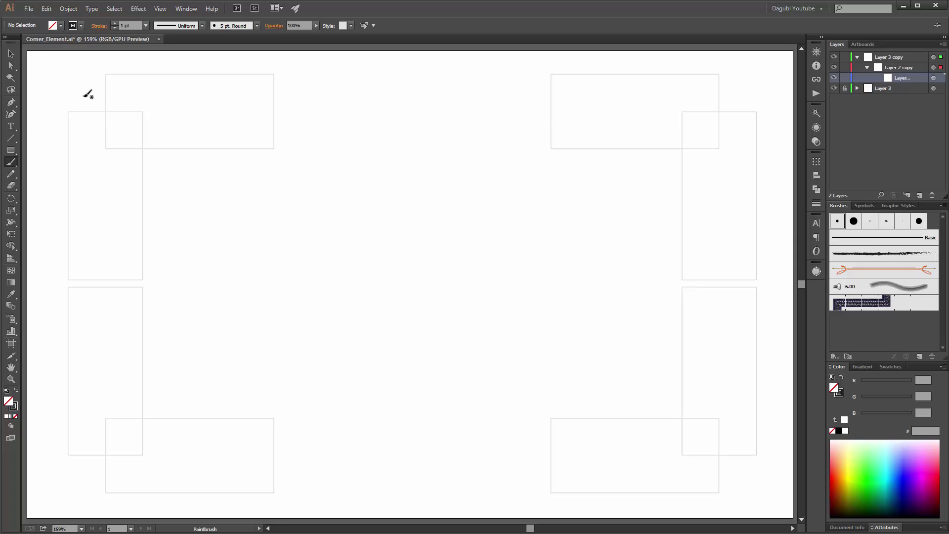
mouse_move(83, 102)
mouse_down()
mouse_move(124, 98)
mouse_move(170, 124)
mouse_move(197, 125)
mouse_move(249, 101)
mouse_up()
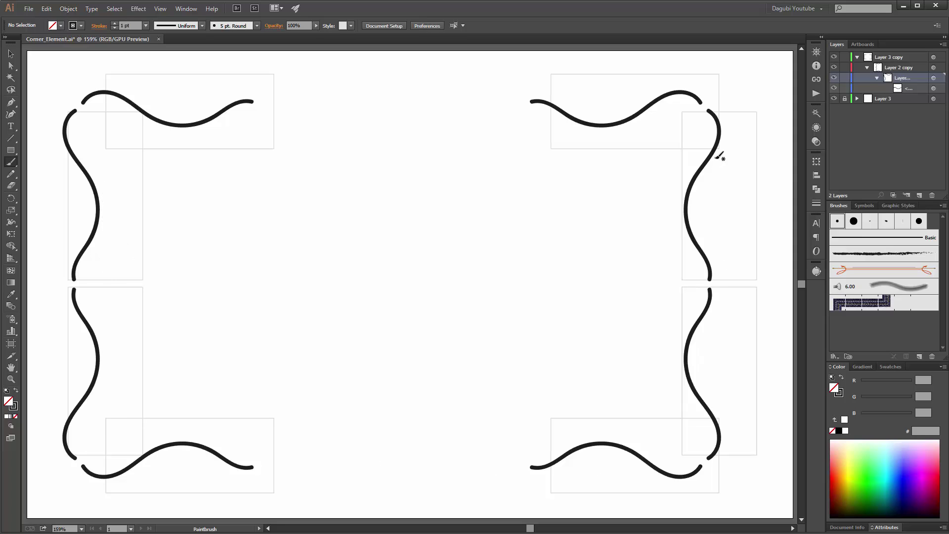
key(a)
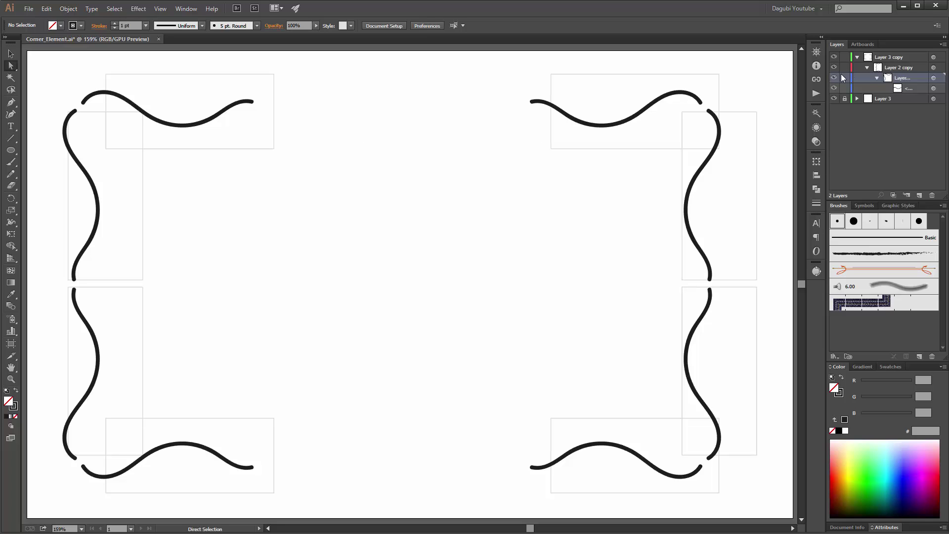
Create a new layer above Layer 3 copy and draw a horizontal ellipse about 36 by 16 mm near the artboard's centre
click(888, 58)
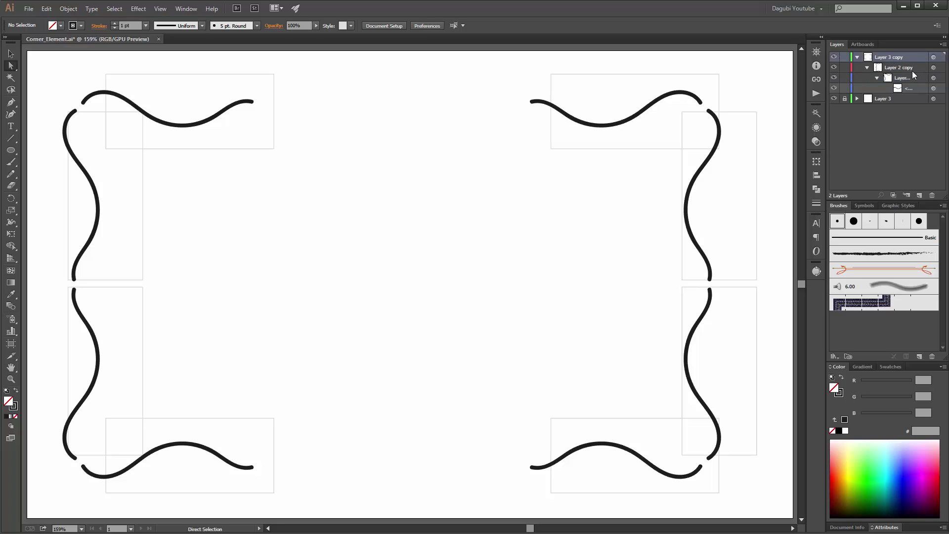
click(919, 194)
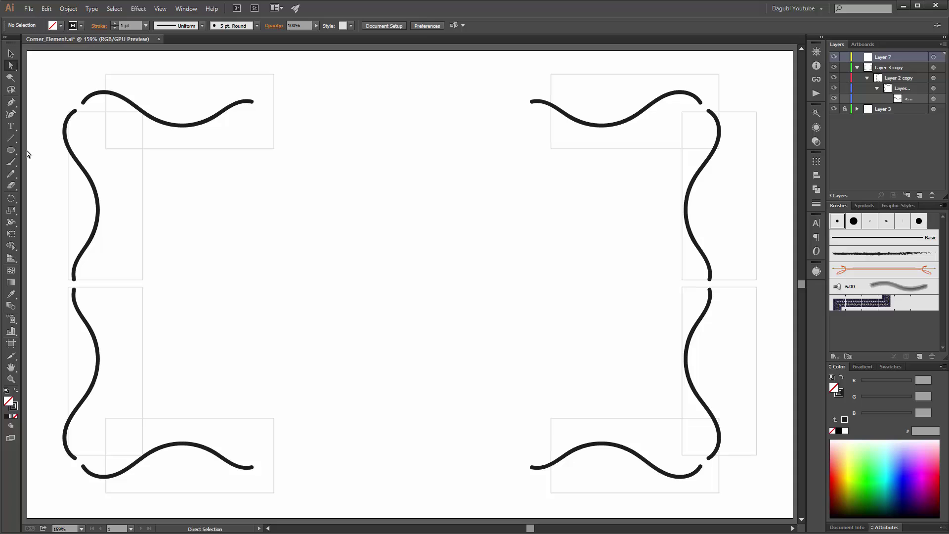
click(11, 150)
click(372, 245)
drag(422, 272, 451, 278)
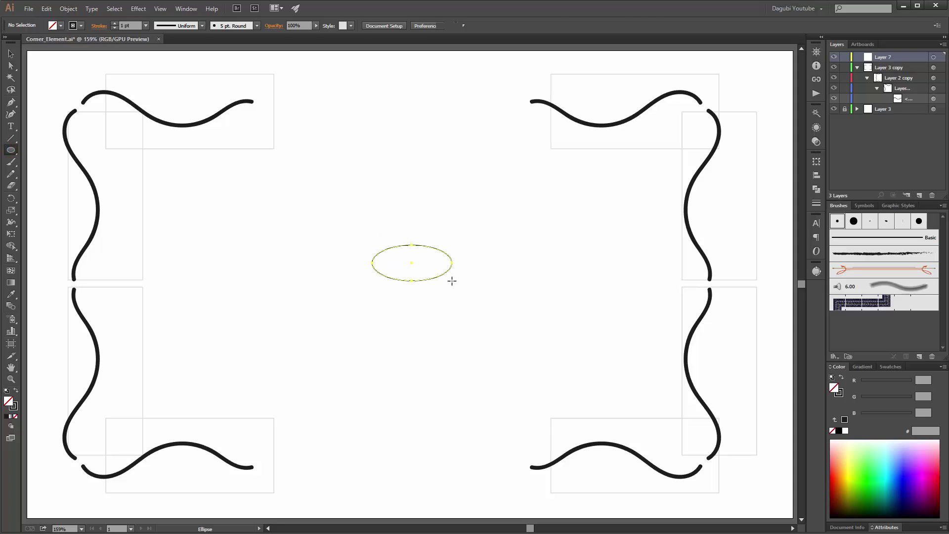
Set the highlight colour of Layer 7 to Dark Green
key(ctrl+space)
click(438, 267)
click(396, 281)
click(396, 282)
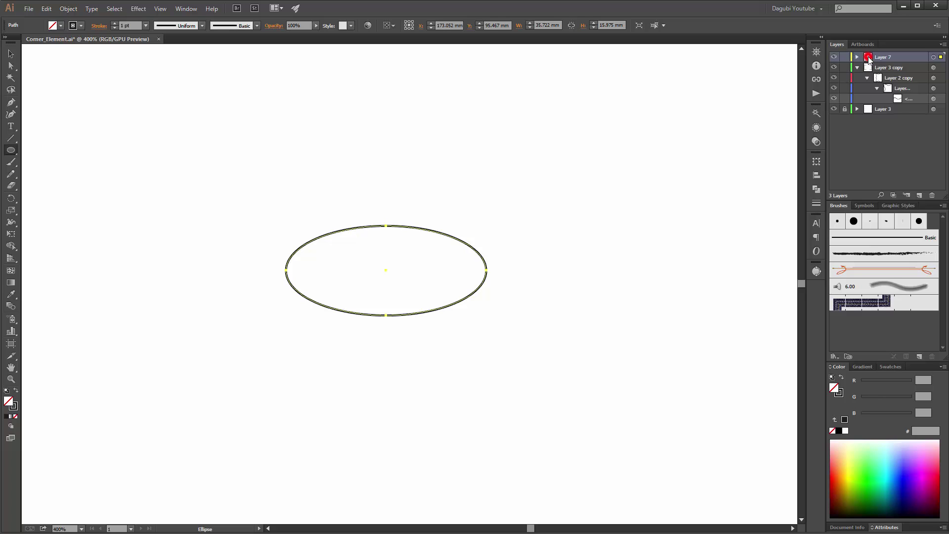
double_click(868, 59)
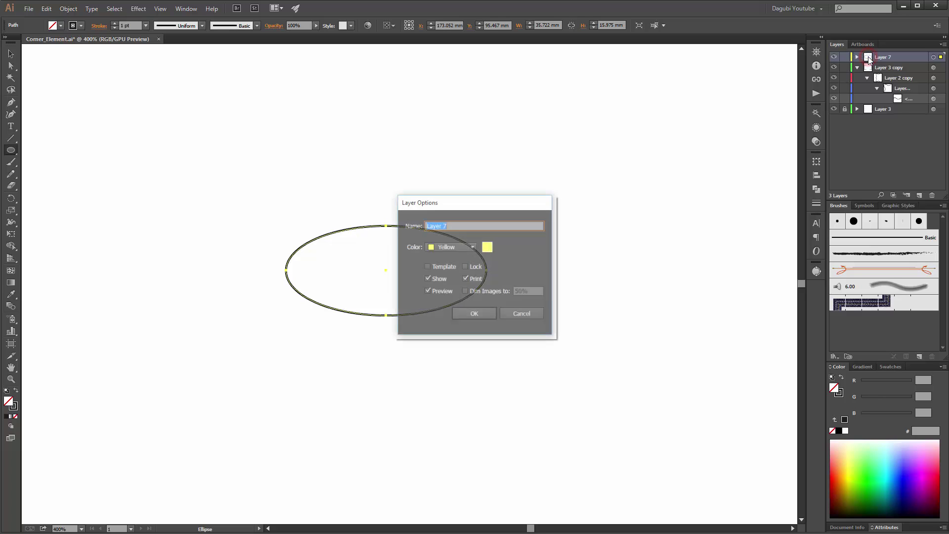
click(454, 247)
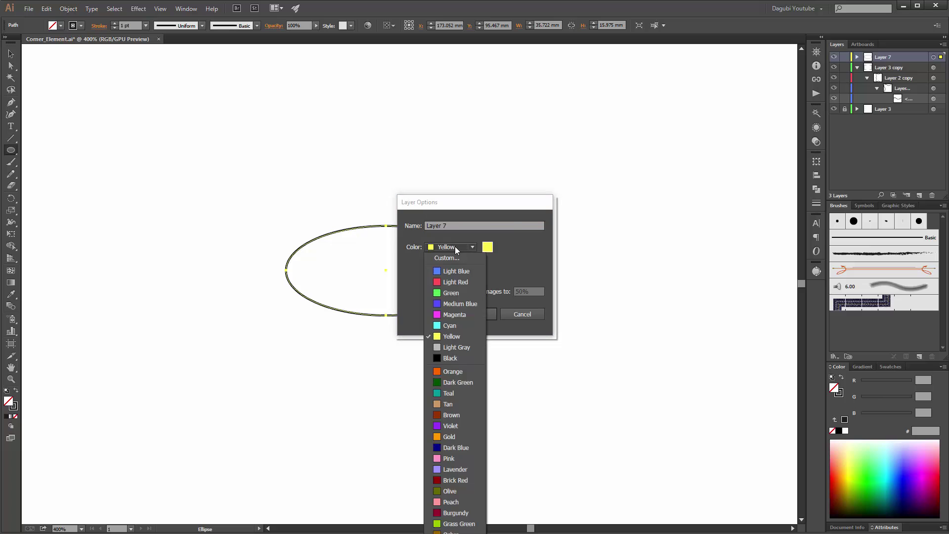
click(455, 382)
click(482, 317)
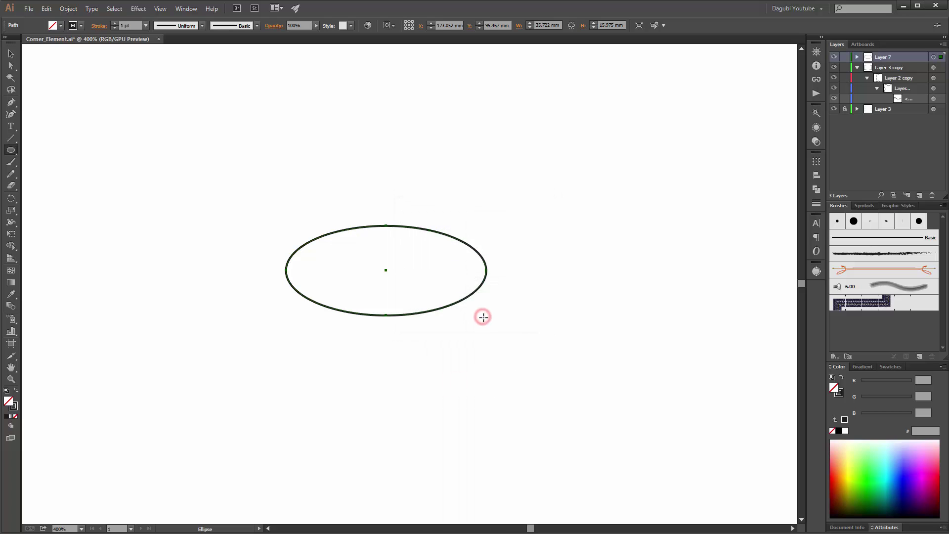
Convert the ellipse's two side anchor points to corners to form a pointed leaf shape
key(ctrl+0)
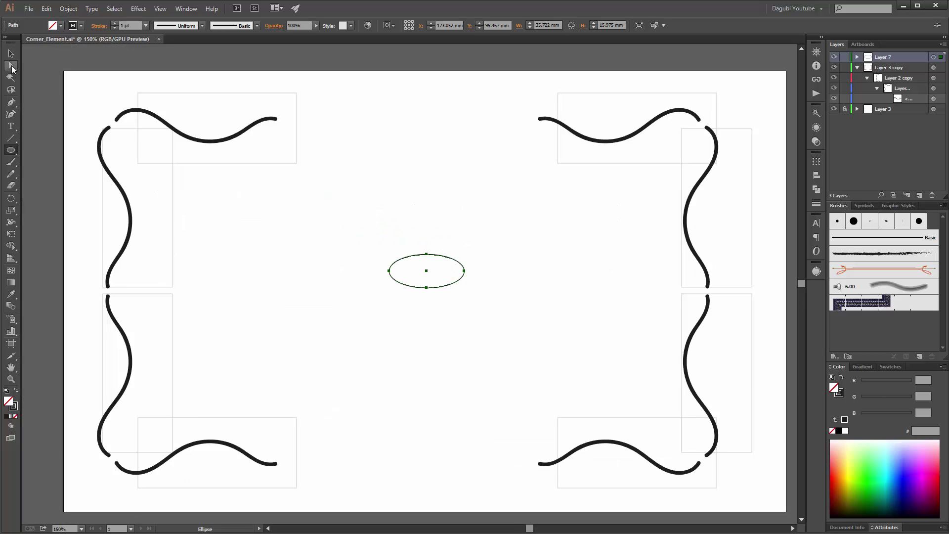
click(11, 65)
key(ctrl+0)
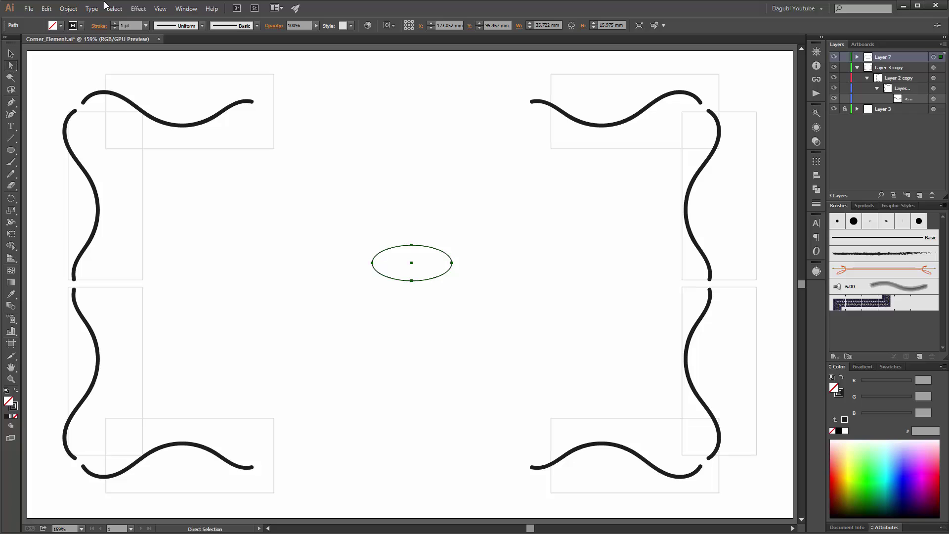
click(372, 262)
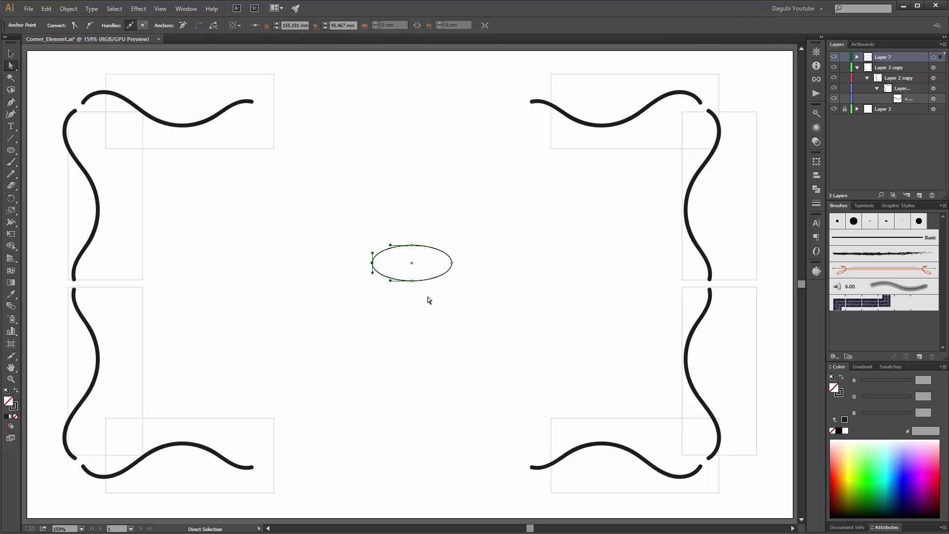
shift+click(452, 262)
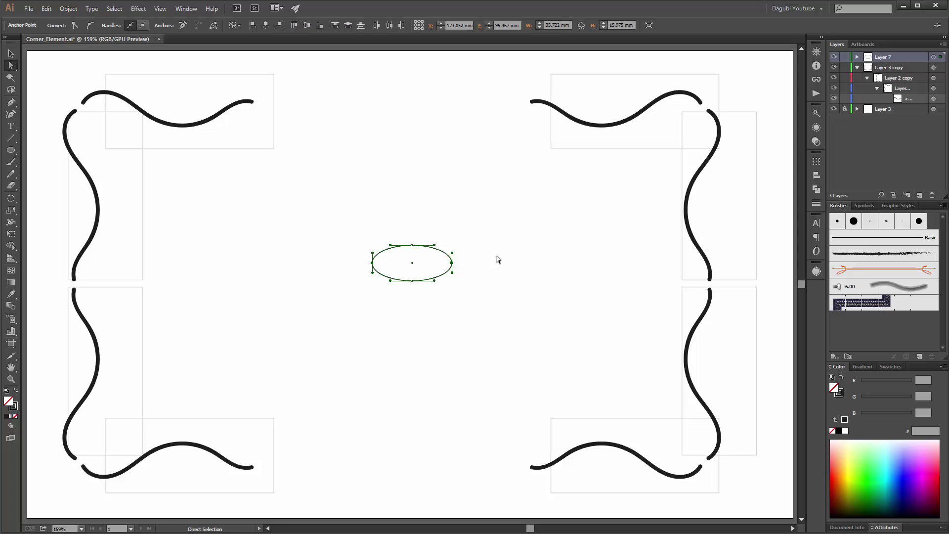
click(75, 25)
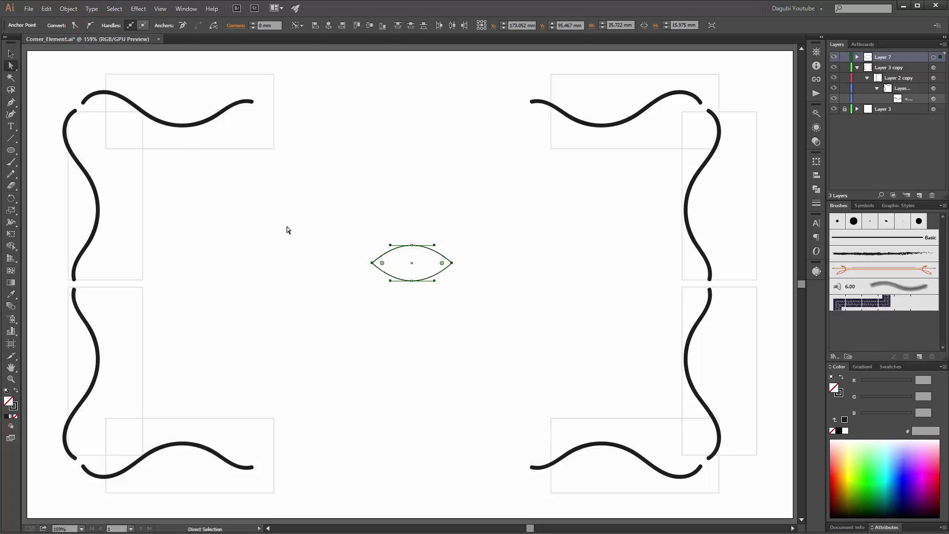
Flatten the leaf shape from its upper edge to a height of about 9.8 mm
click(10, 54)
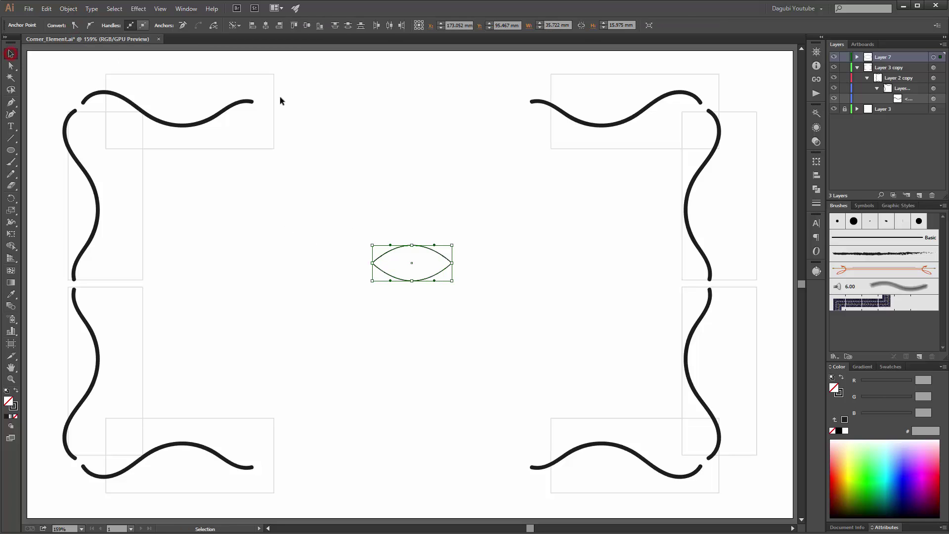
drag(411, 245, 411, 258)
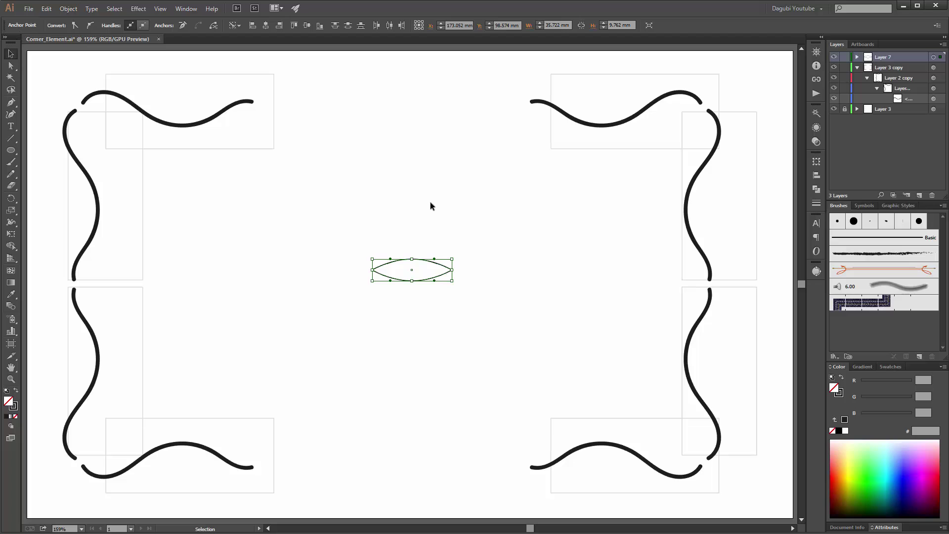
click(408, 259)
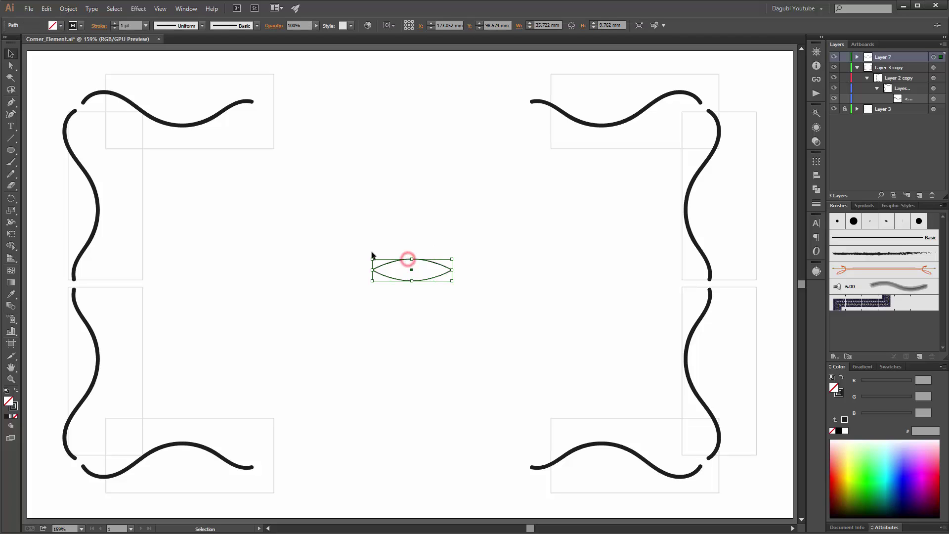
Fill the leaf shape with black and remove its stroke
click(60, 26)
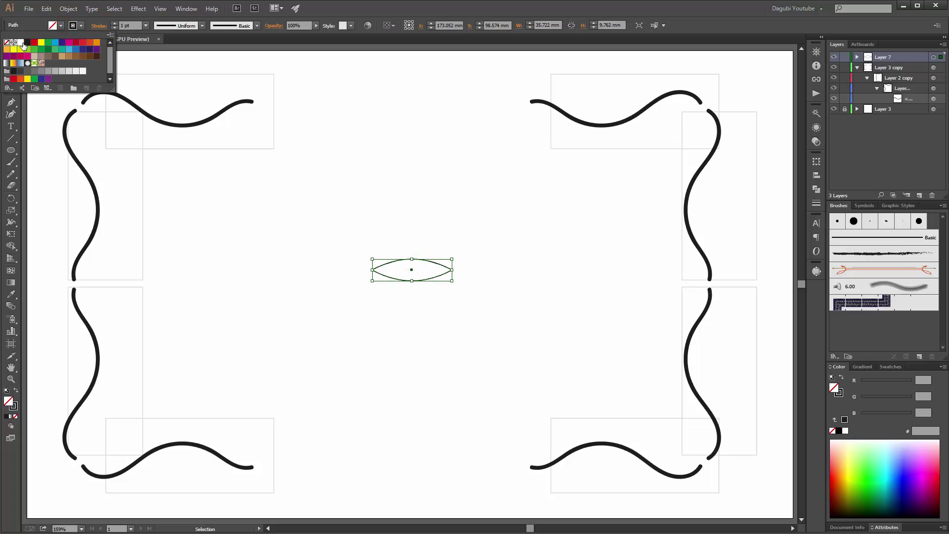
click(28, 42)
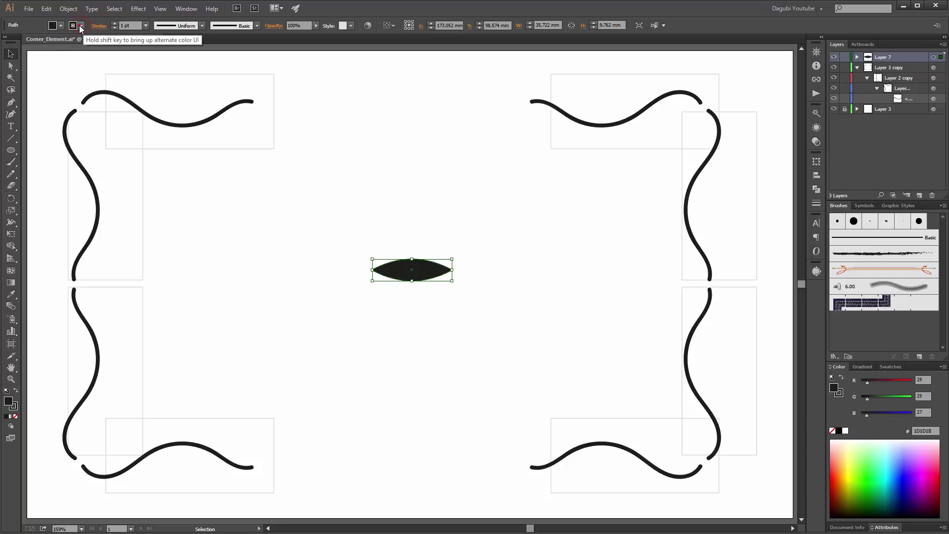
click(79, 26)
click(7, 43)
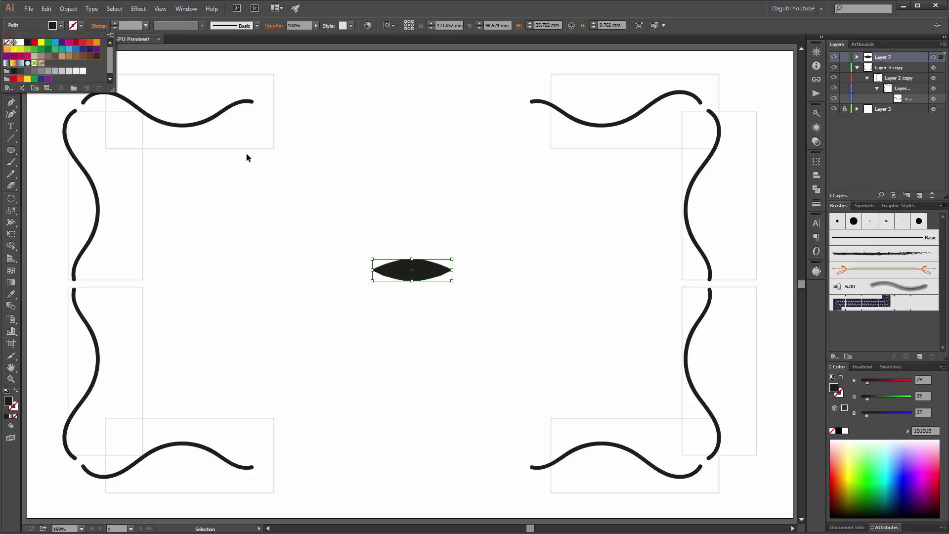
key(Escape)
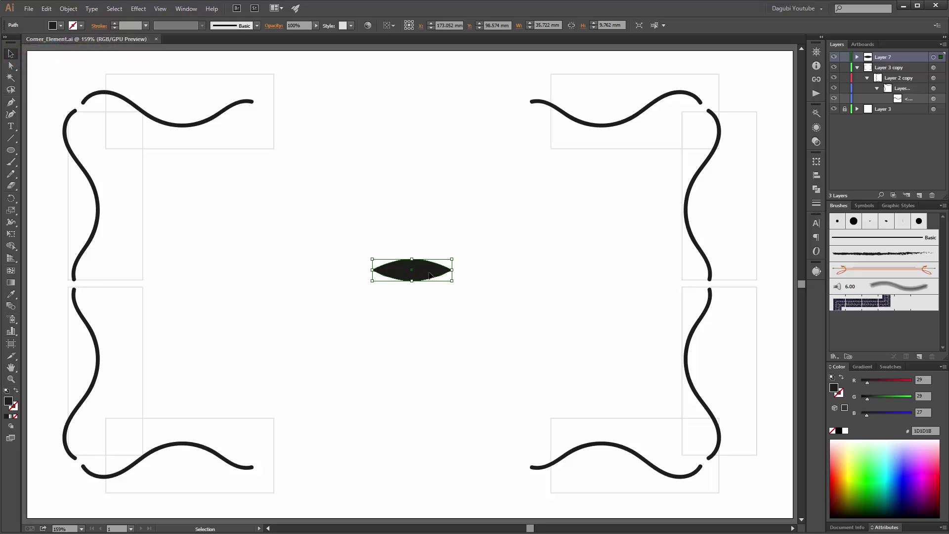
Duplicate the black leaf shape twice, stacking the copies below the original
drag(432, 275, 429, 339)
ctrl+click(416, 313)
ctrl+click(404, 264)
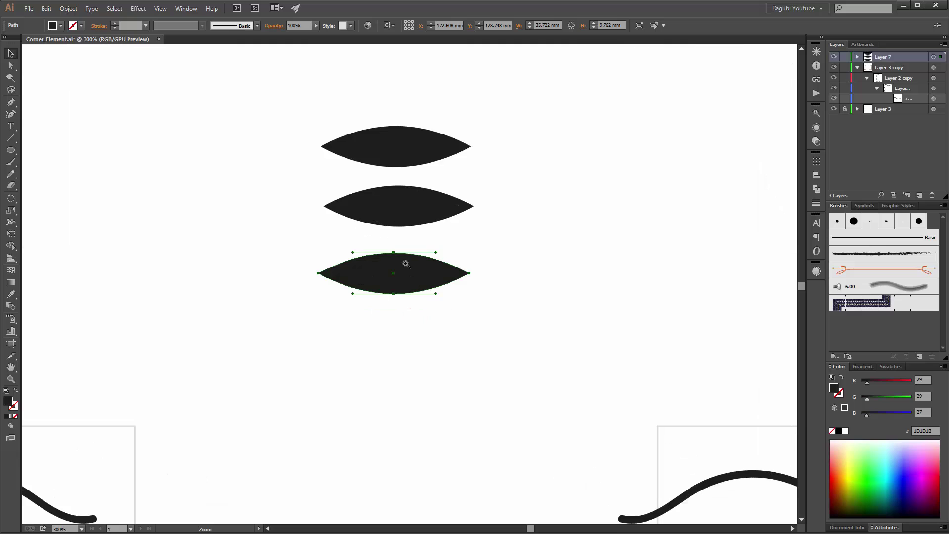
Shift the lowest leaf's upper and lower middle anchor points to the left to make a teardrop with a rounded left end
drag(399, 195, 403, 222)
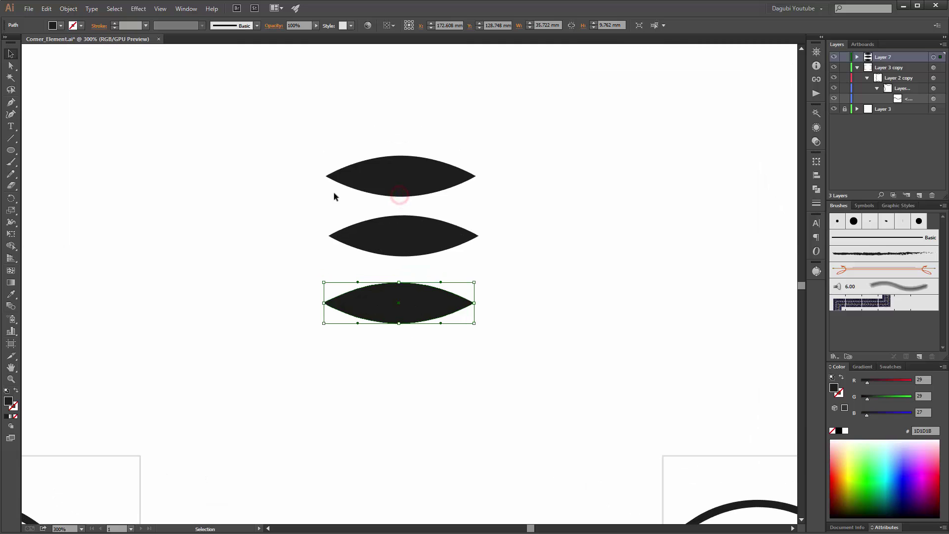
click(11, 65)
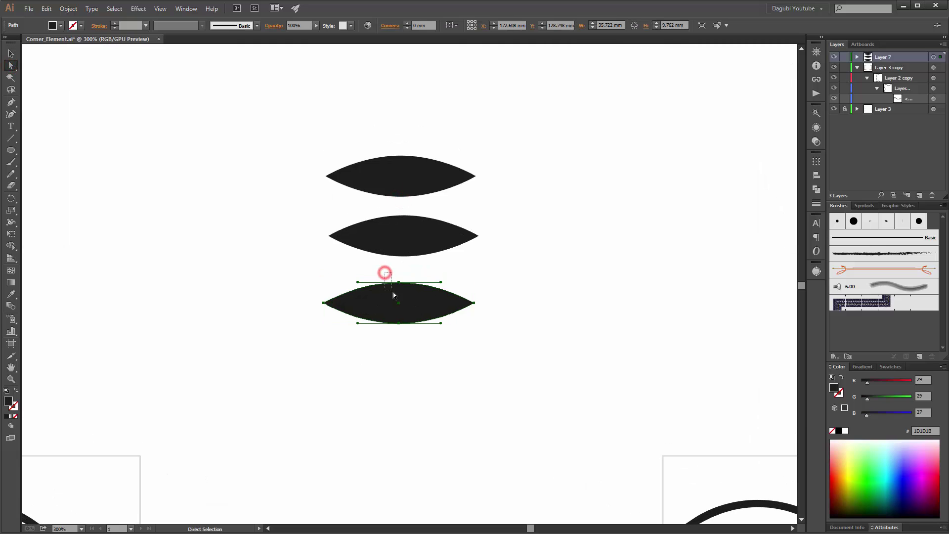
drag(404, 328, 413, 340)
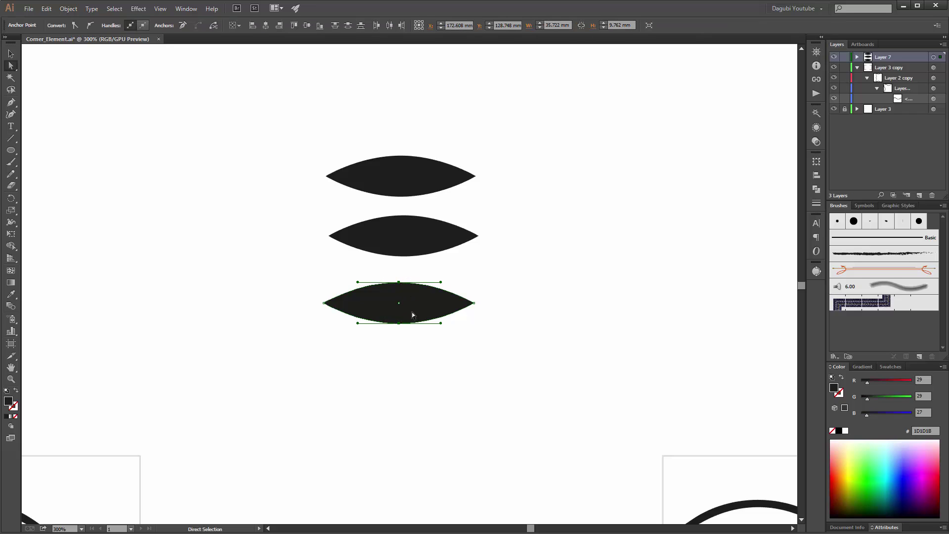
key(Left)
key(Left)
key(Left)
key(Left)
key(Left)
key(Left)
key(Left)
key(Left)
key(Left)
key(Left)
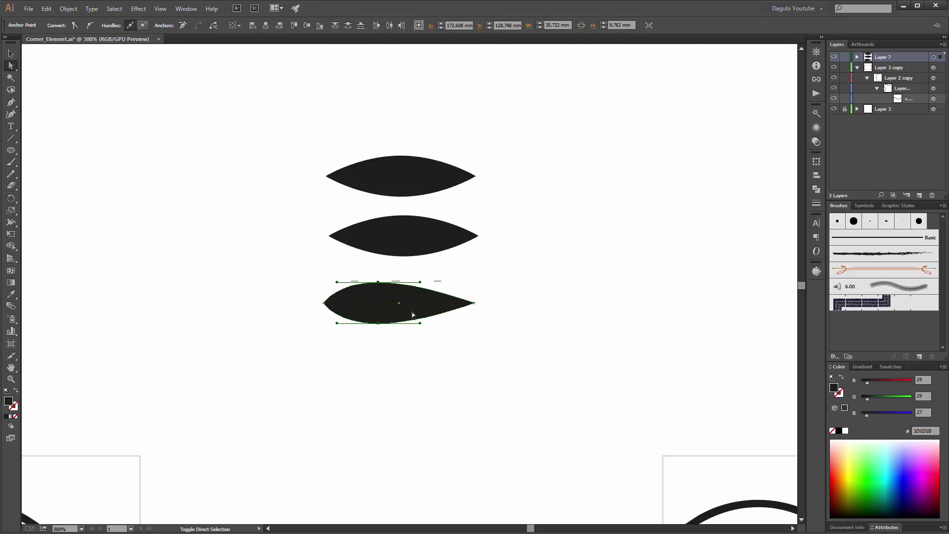
Shift the topmost leaf's upper and lower middle anchor points to the right to make a teardrop with a rounded right end
click(404, 172)
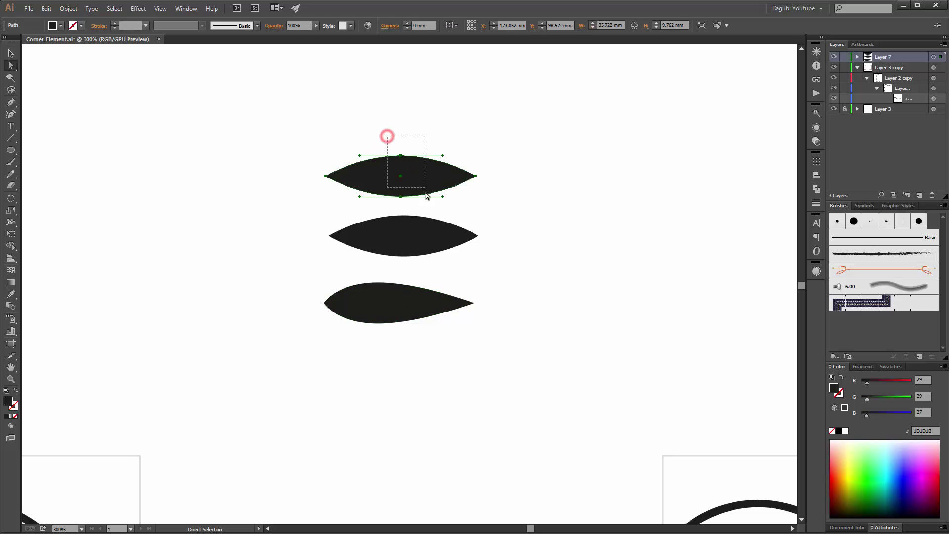
drag(427, 196, 425, 203)
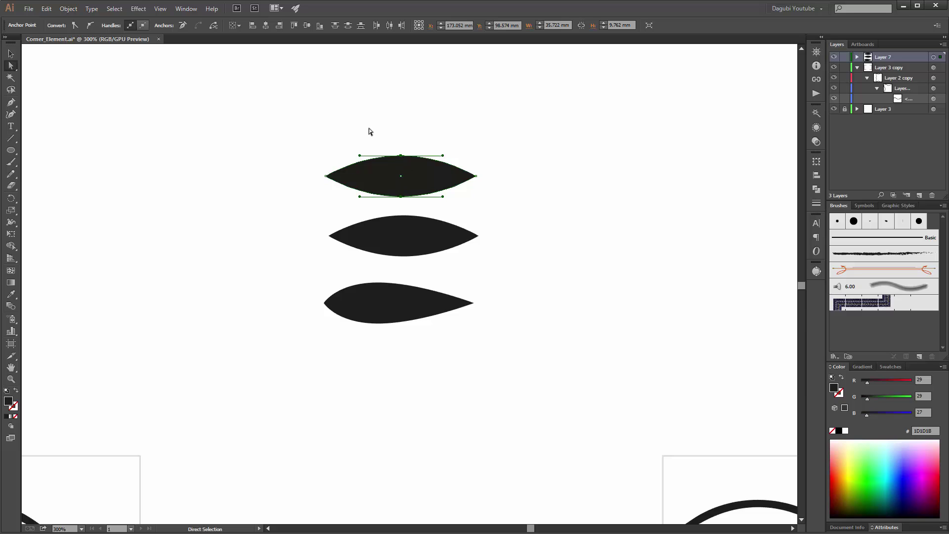
key(ctrl+z)
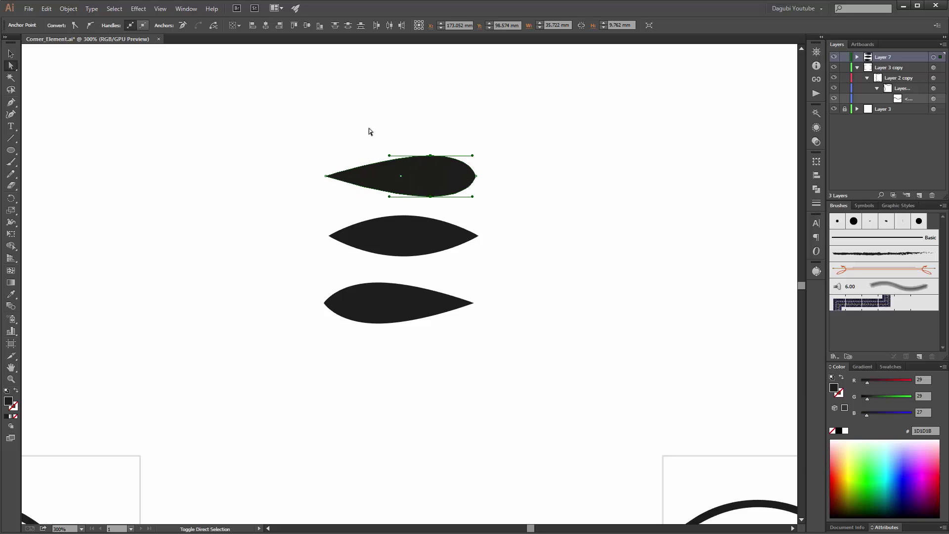
key(Left)
key(Left)
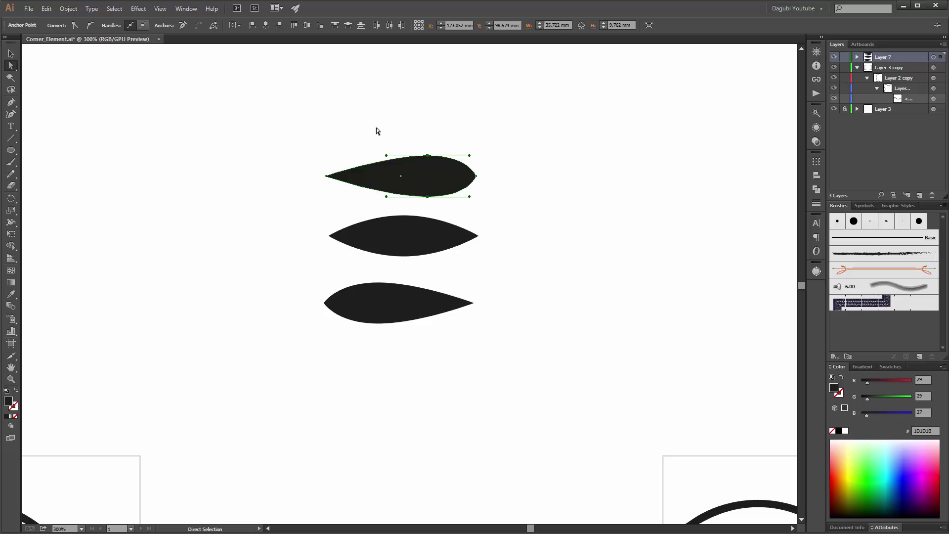
Reposition the topmost teardrop so it lines up roughly with the two shapes below it
click(10, 53)
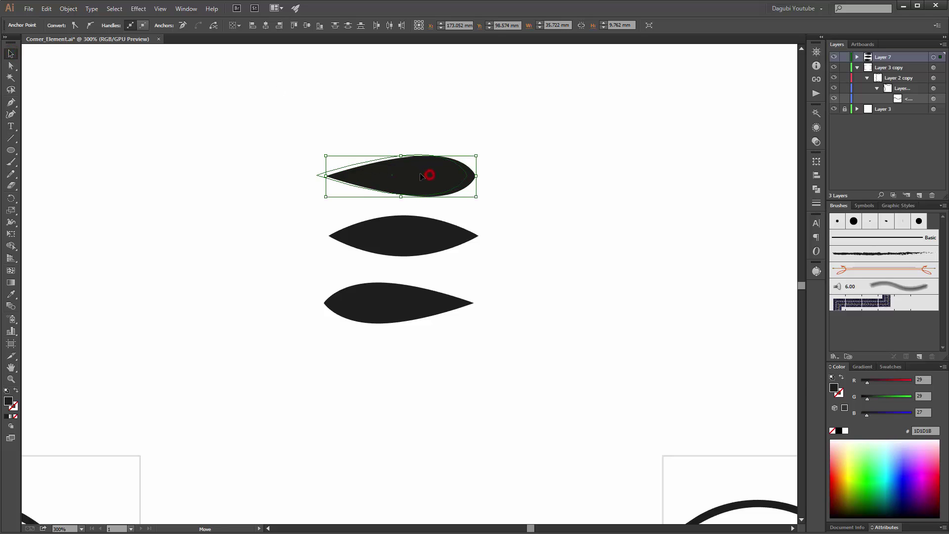
drag(424, 179, 412, 179)
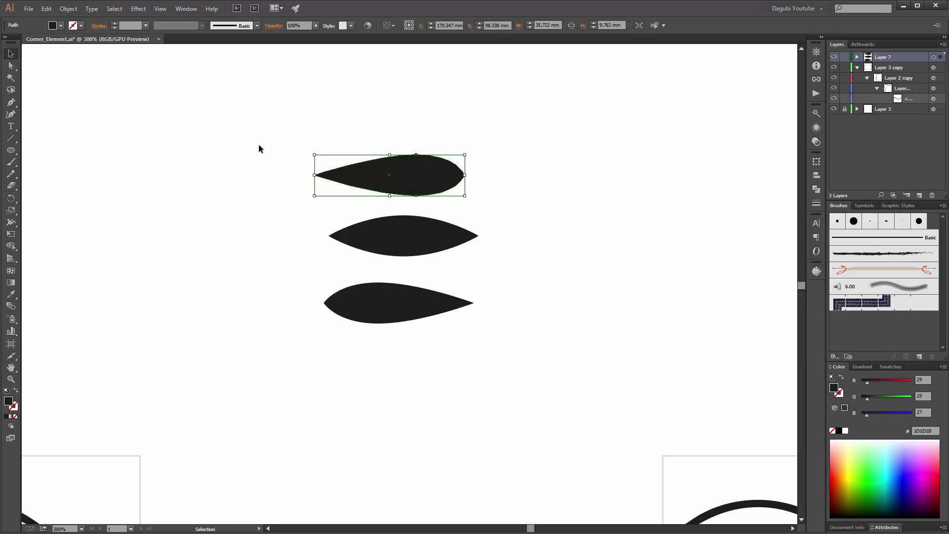
drag(435, 170, 442, 170)
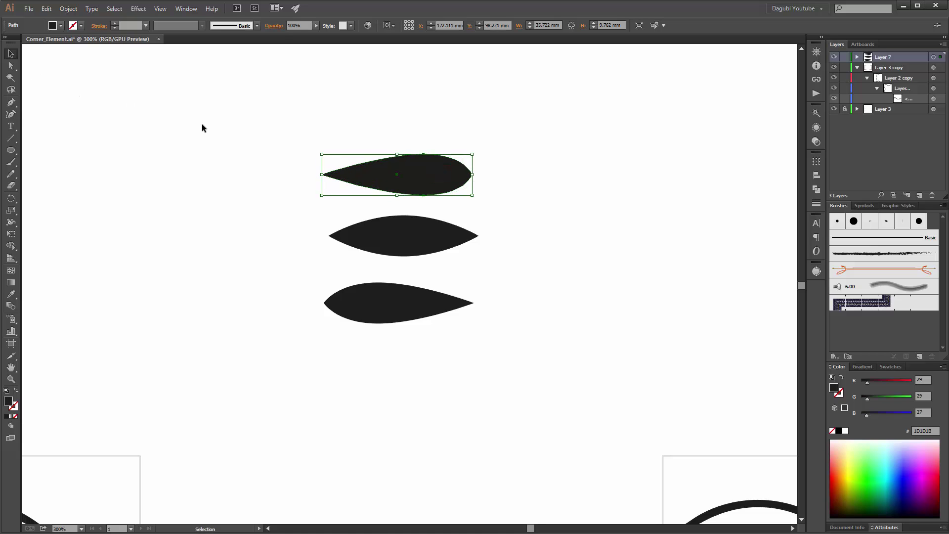
Scale all three leaf shapes together to about 7.8 by 8.4 mm, move them toward the right of the artboard and deselect them
drag(379, 202, 558, 355)
scroll(540, 317, down, 2)
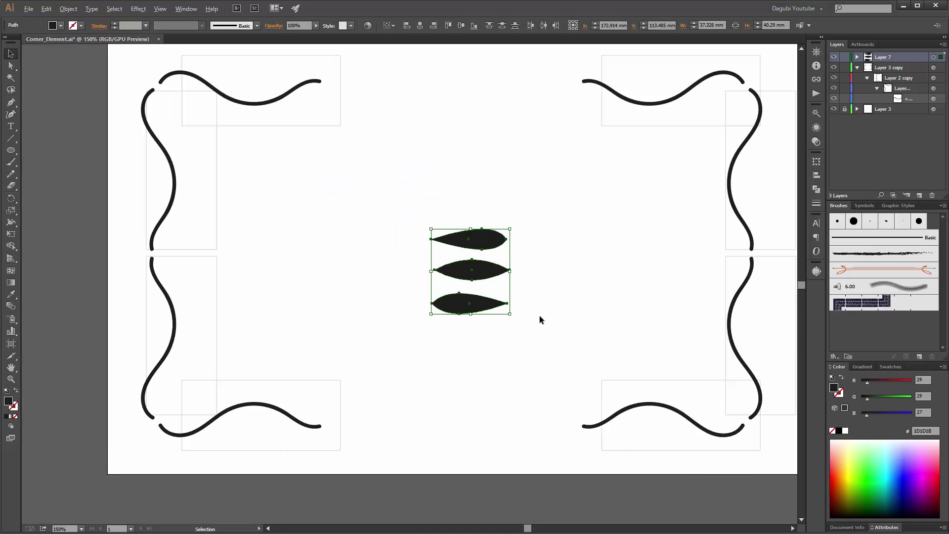
scroll(539, 318, up, 2)
drag(322, 141, 447, 266)
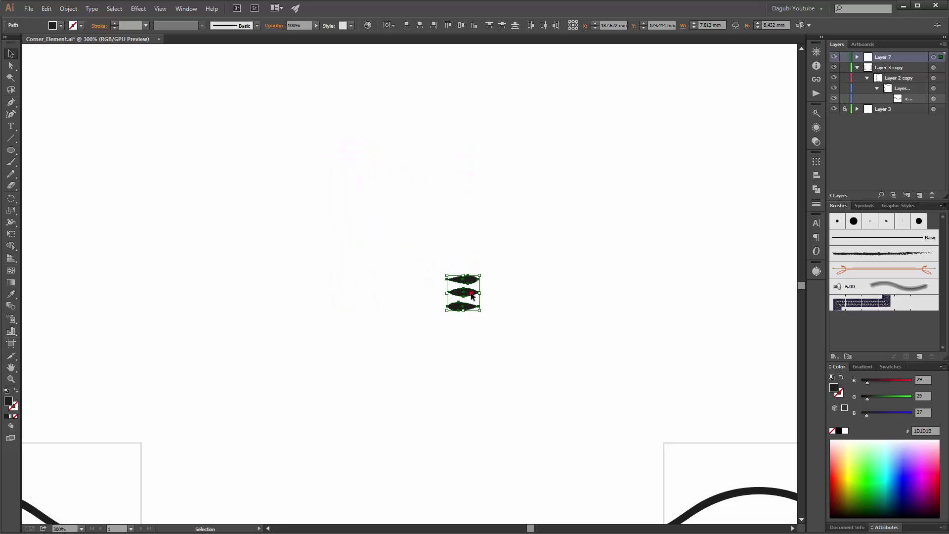
drag(472, 297, 749, 280)
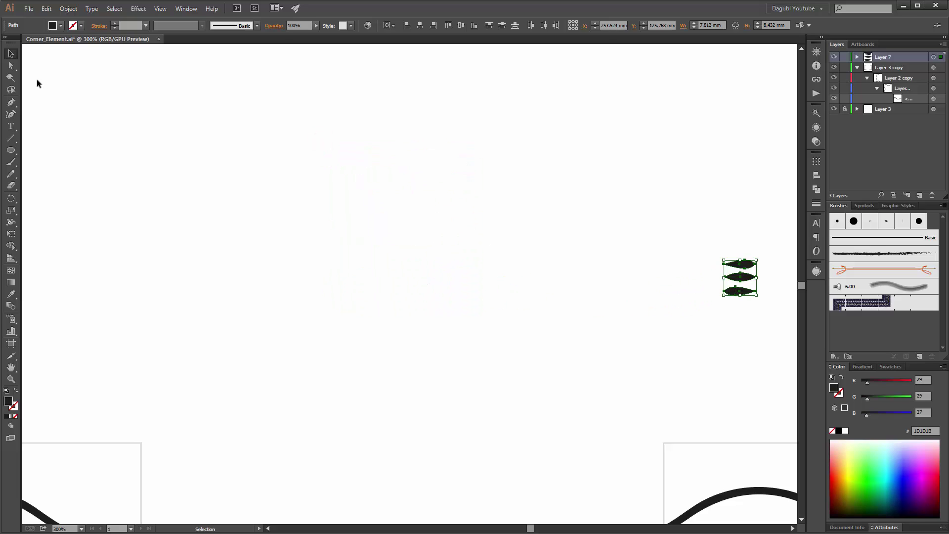
click(411, 171)
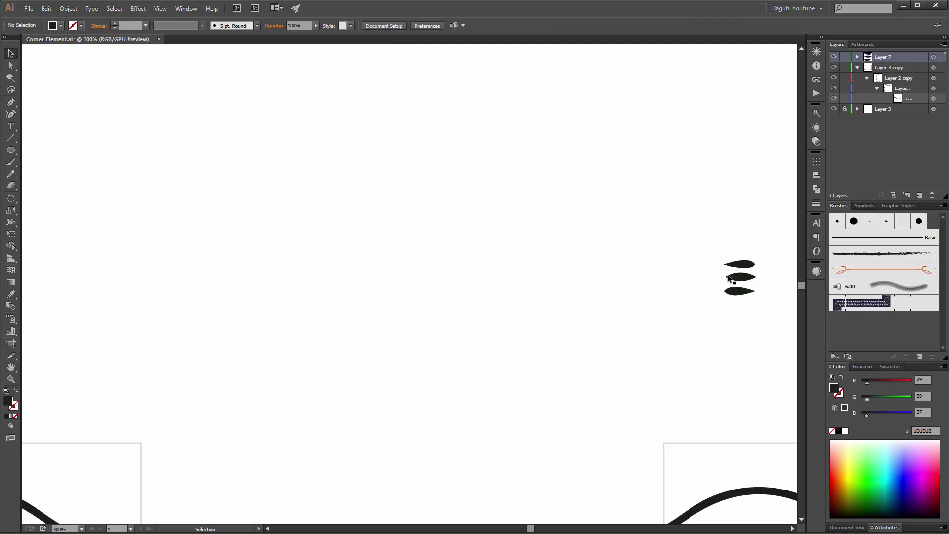
Create an art brush from the topmost leaf shape with Tints colorization, and deselect the shape
click(746, 267)
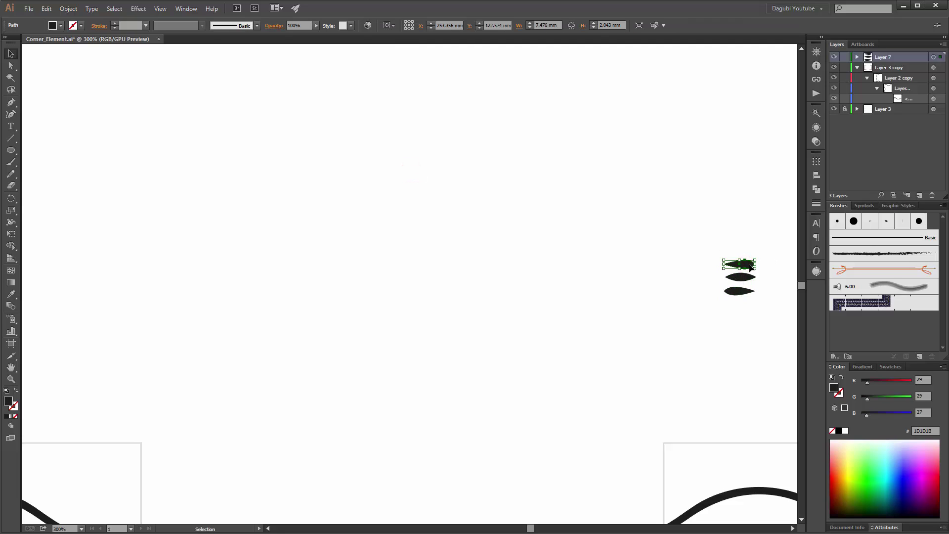
mouse_move(749, 267)
mouse_down()
mouse_move(860, 266)
mouse_move(846, 229)
mouse_move(875, 266)
mouse_up()
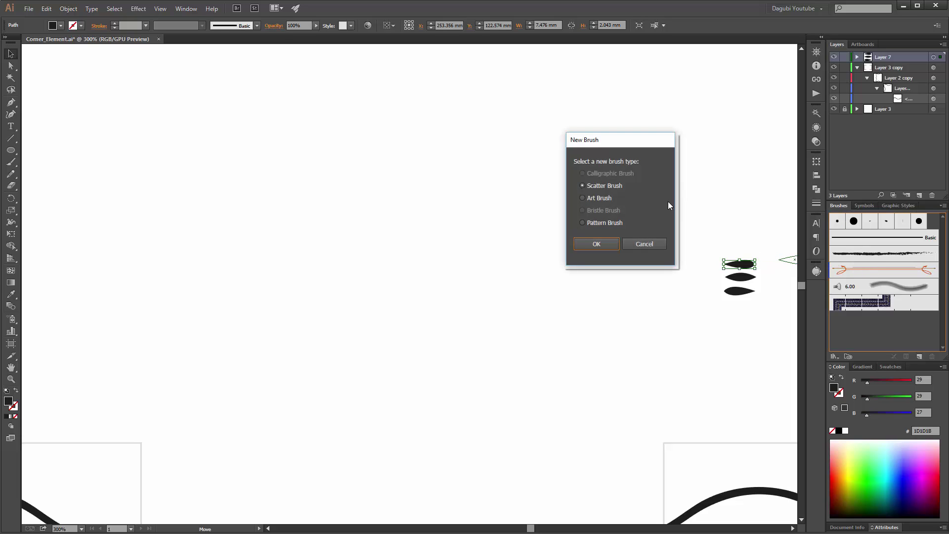
click(584, 197)
click(596, 244)
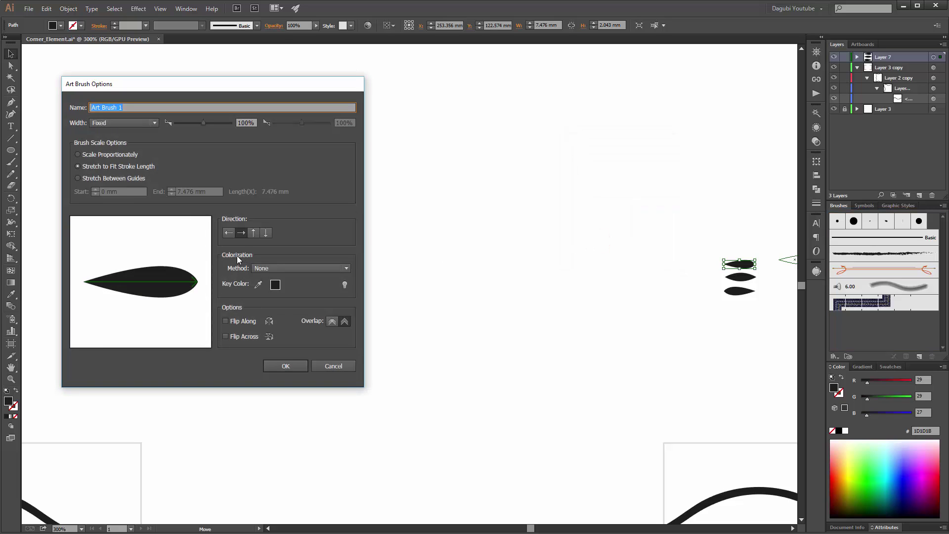
click(280, 269)
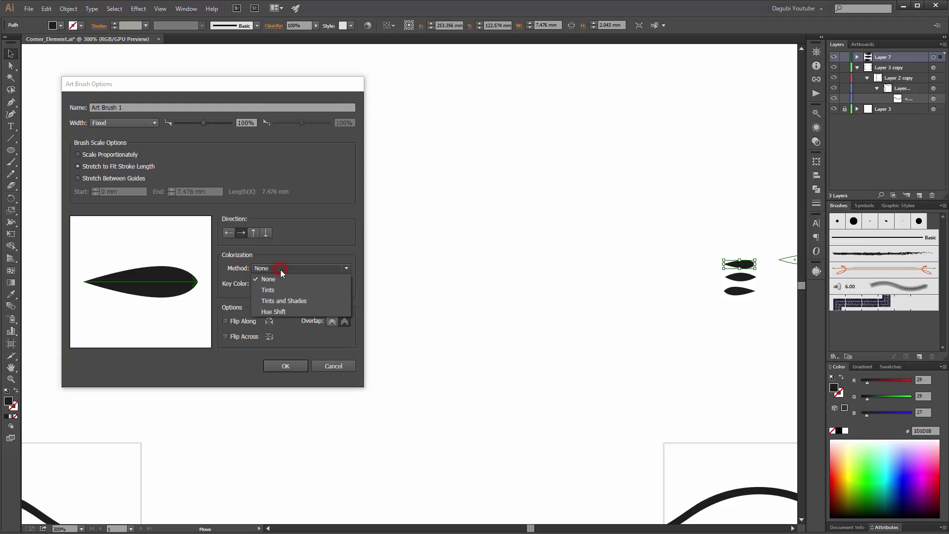
click(278, 289)
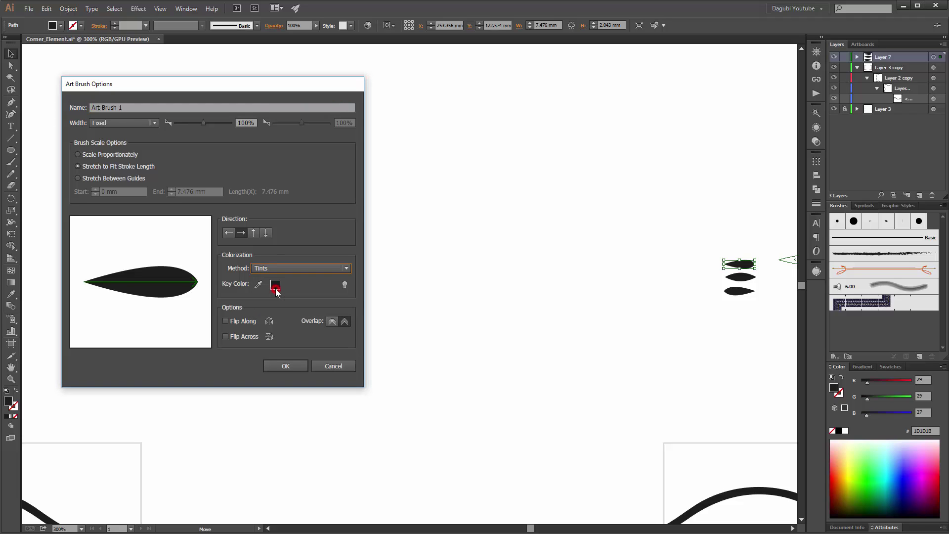
click(283, 366)
click(661, 283)
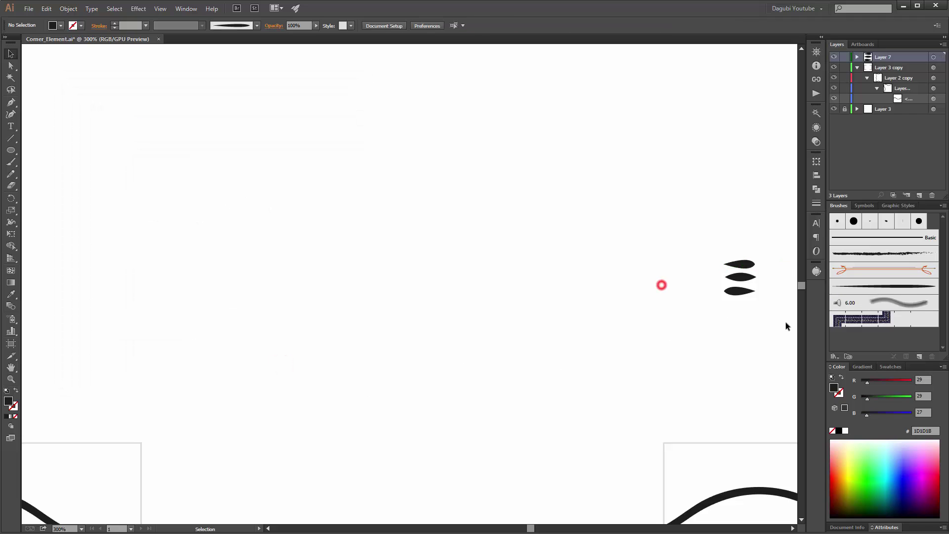
Create another art brush from the middle leaf shape, using Tints as the colorization method
click(746, 277)
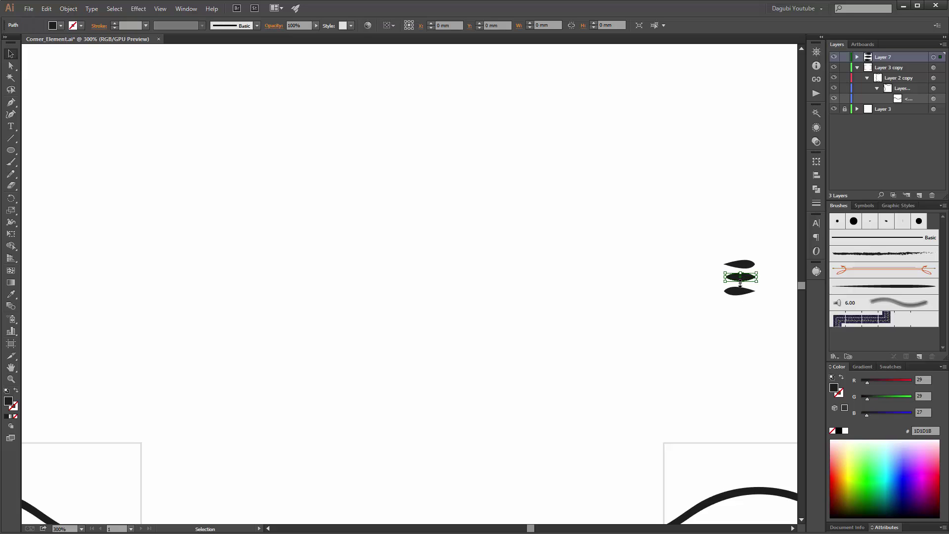
click(942, 206)
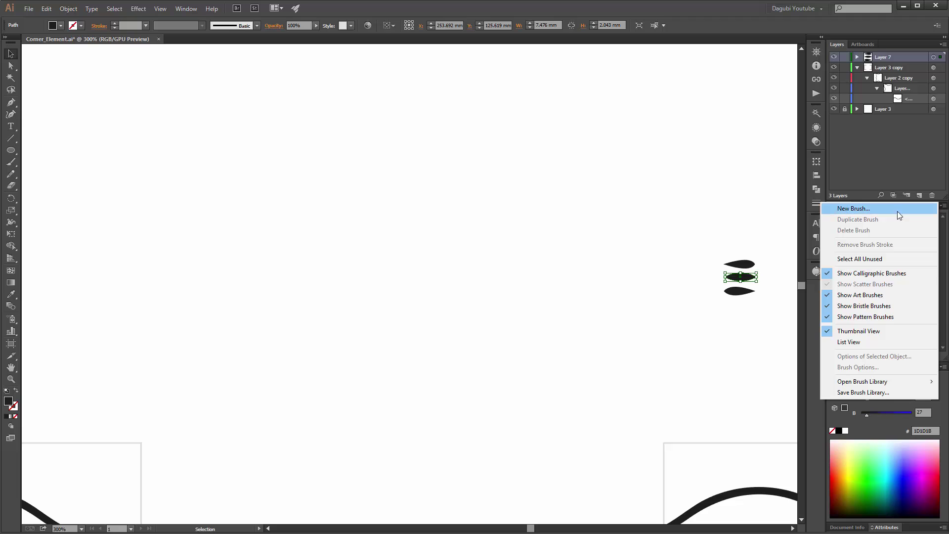
click(851, 209)
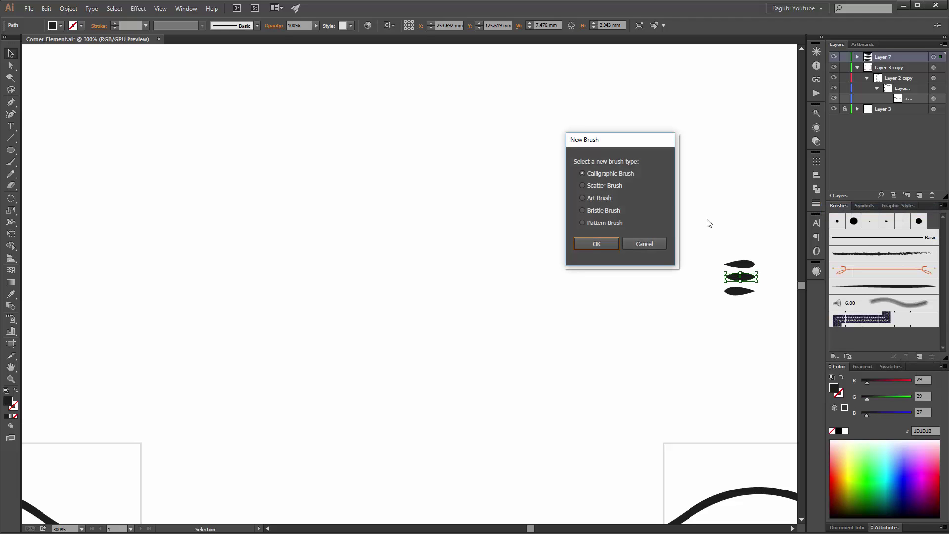
click(592, 198)
click(599, 243)
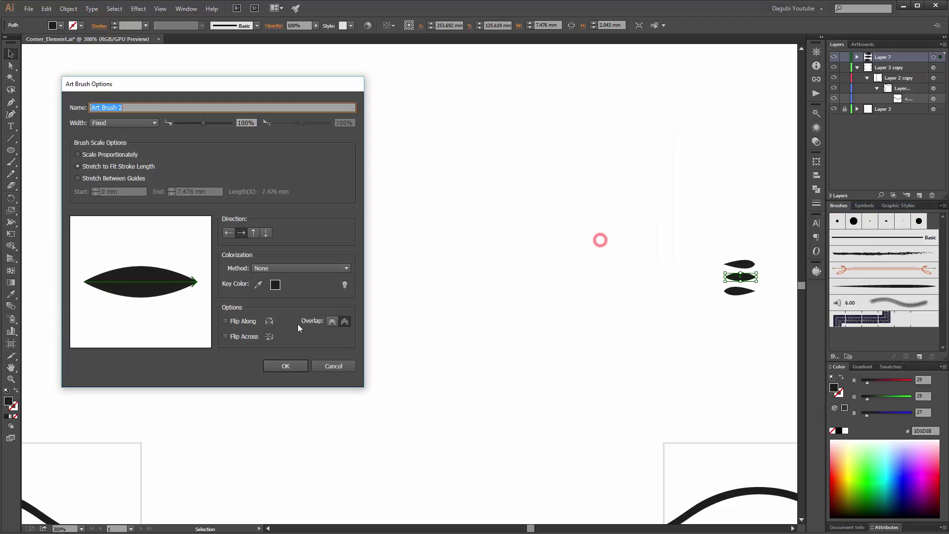
click(289, 269)
click(280, 290)
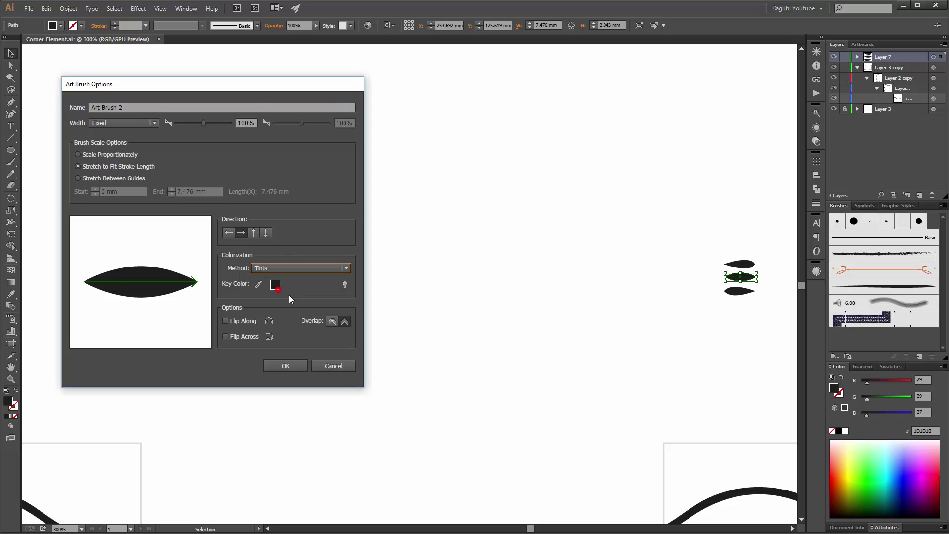
click(290, 366)
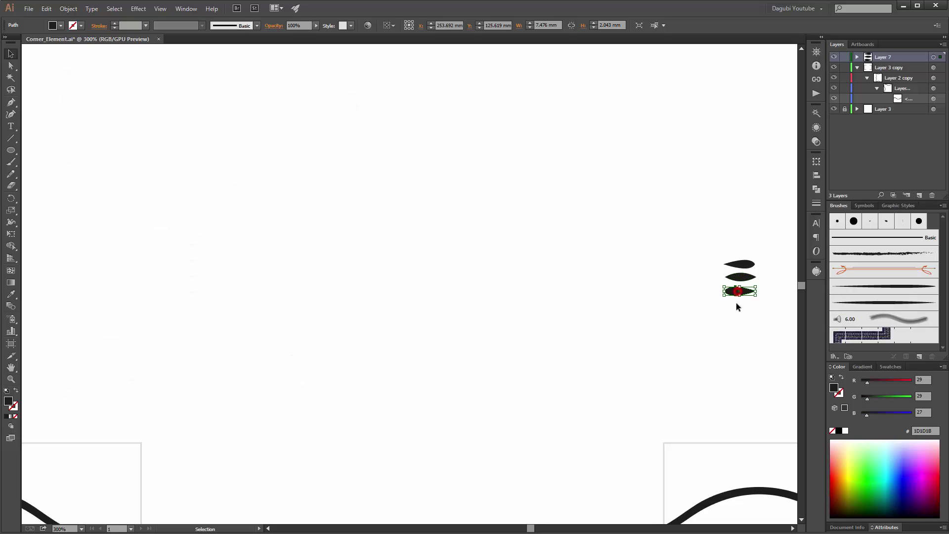
Create an art brush from the lowest leaf shape and deselect it
drag(736, 303, 735, 296)
click(942, 206)
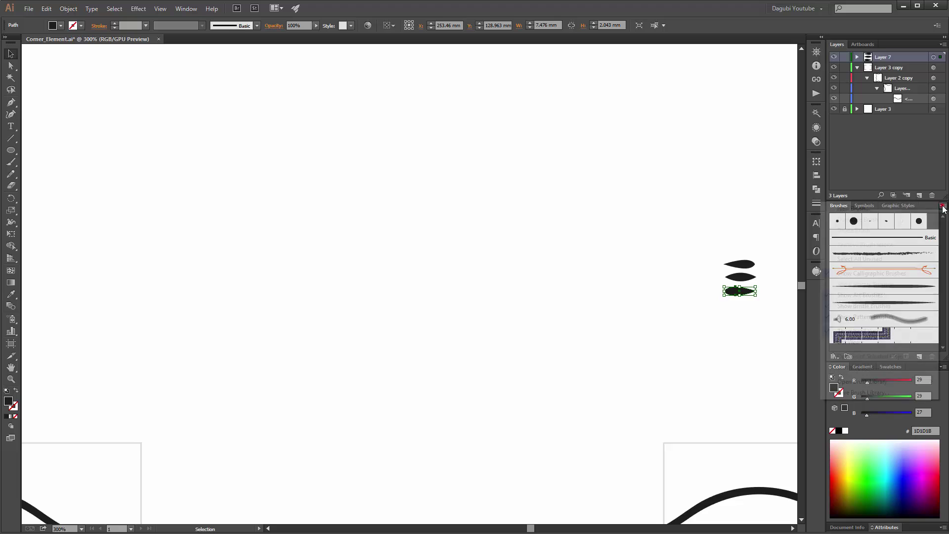
click(861, 208)
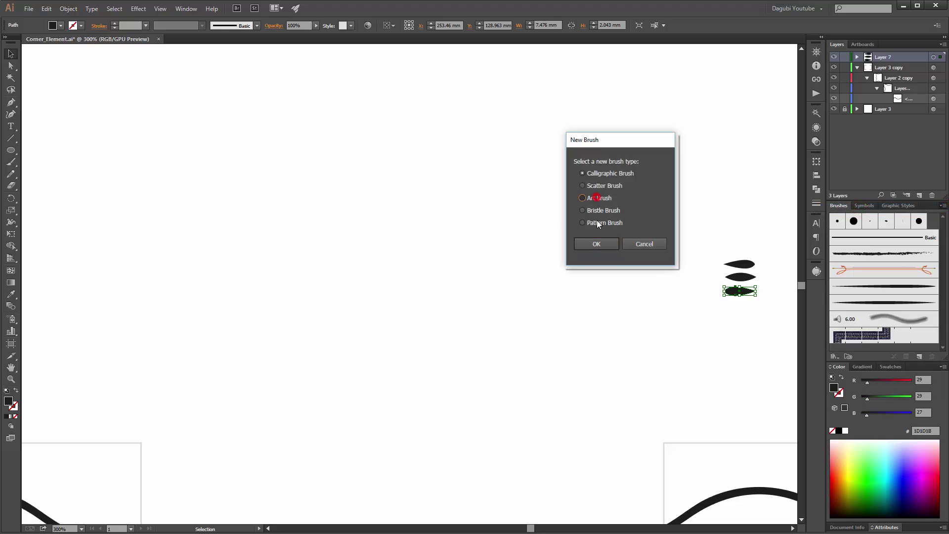
click(597, 243)
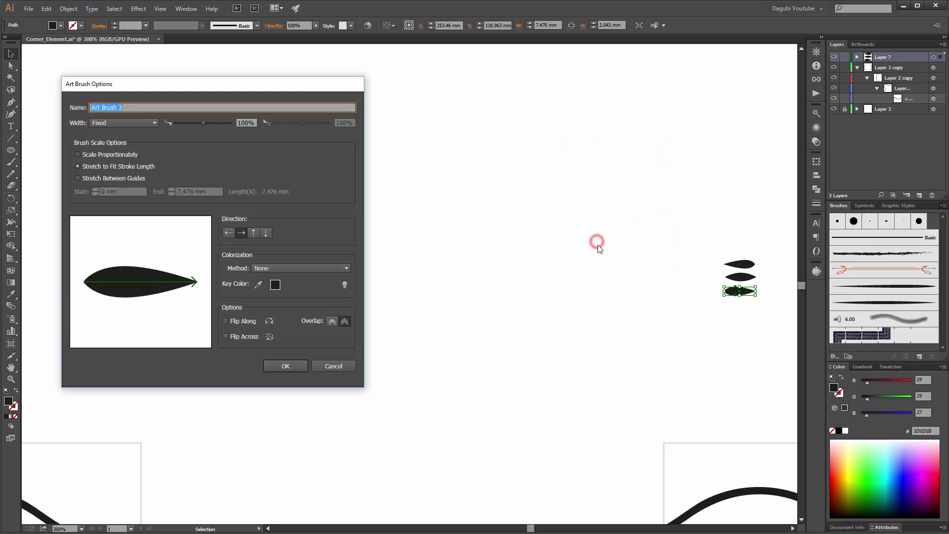
click(284, 366)
click(761, 276)
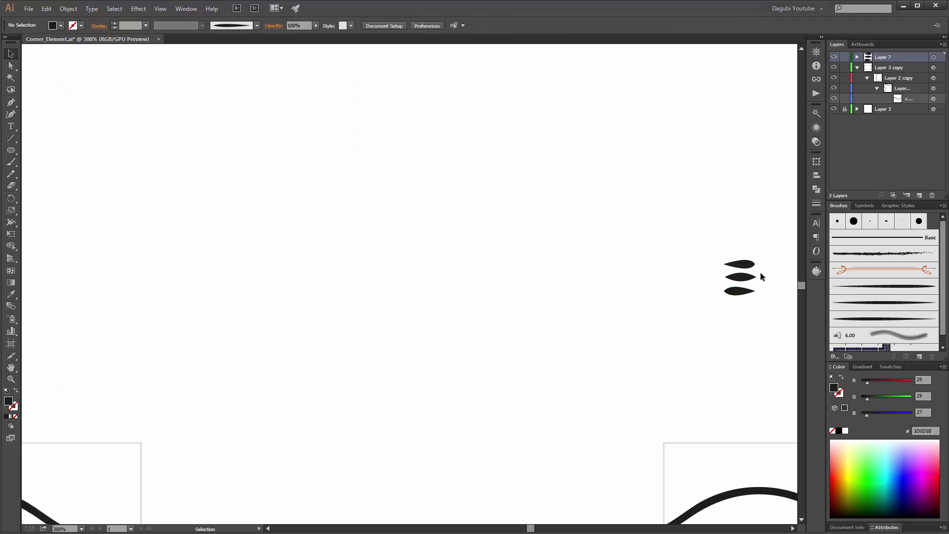
Delete the three leaf shapes and the wavy frame path, saving the document in between
drag(713, 235, 758, 312)
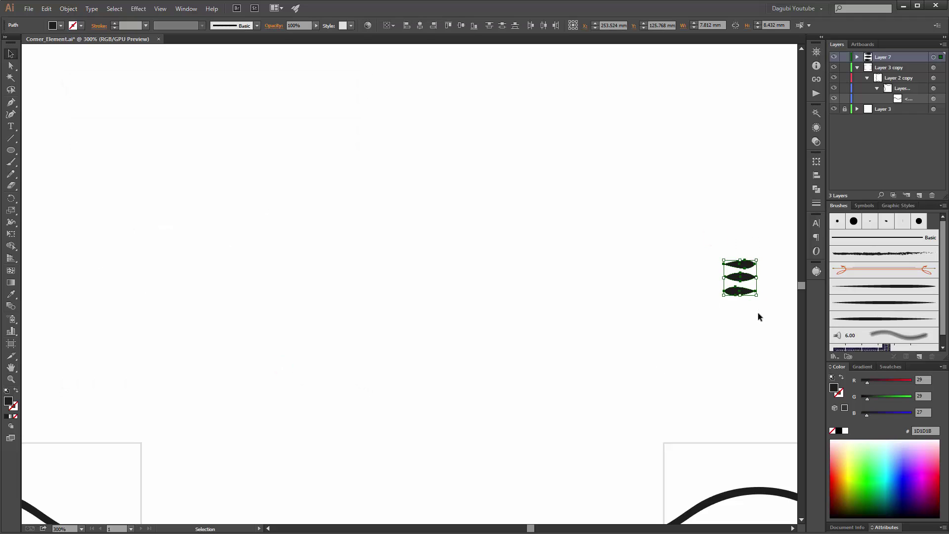
key(Delete)
key(ctrl+0)
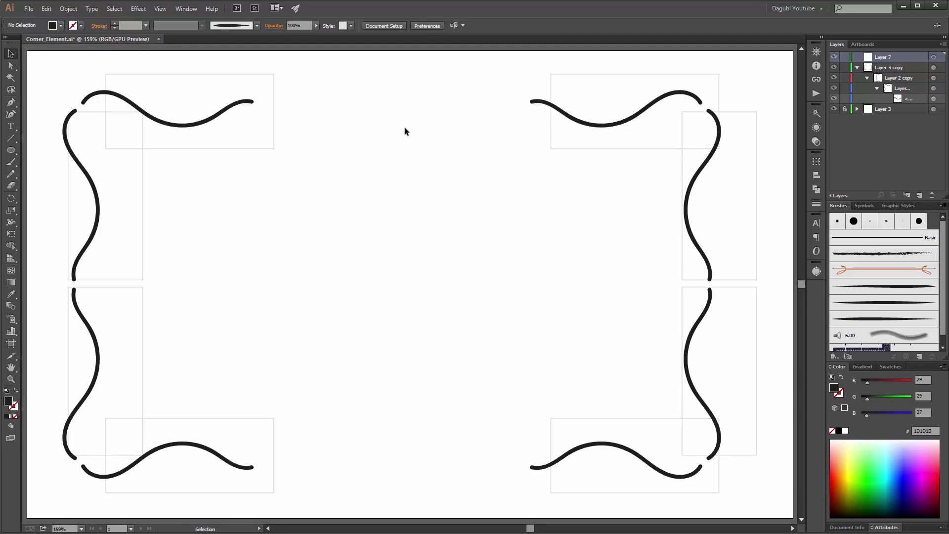
key(ctrl+s)
click(222, 115)
key(Delete)
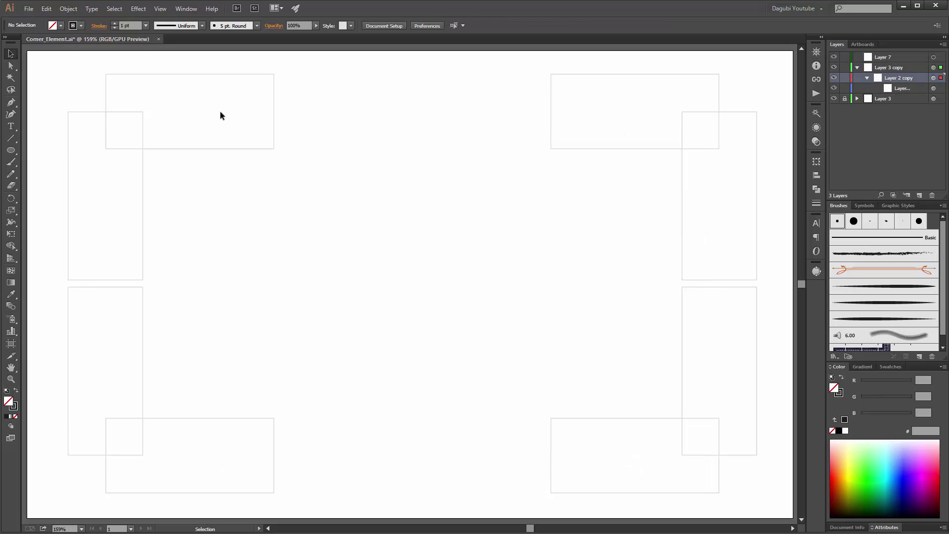
Paint a horizontal stroke about 66 mm long on the innermost nested layer with the symmetrical leaf brush, starting near the upper-left corner
click(10, 163)
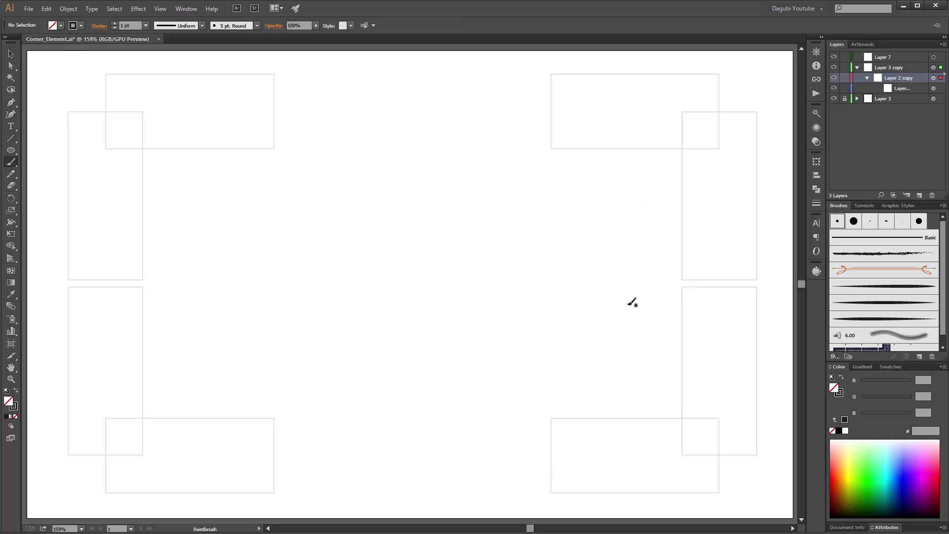
click(887, 303)
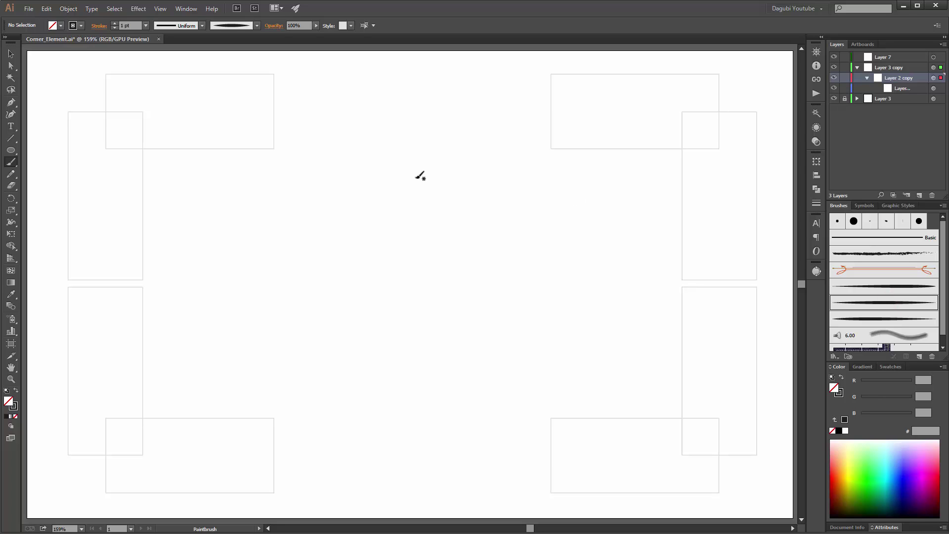
click(915, 90)
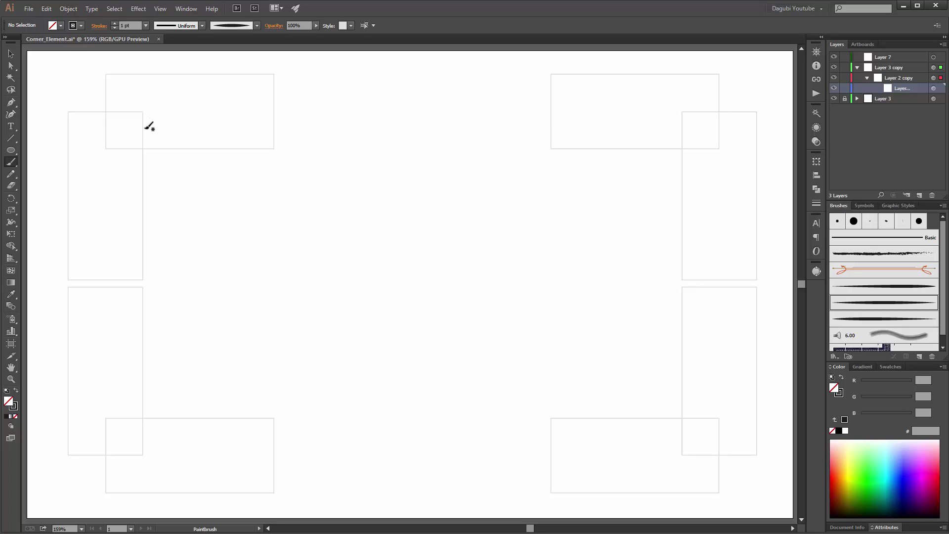
drag(123, 112, 267, 124)
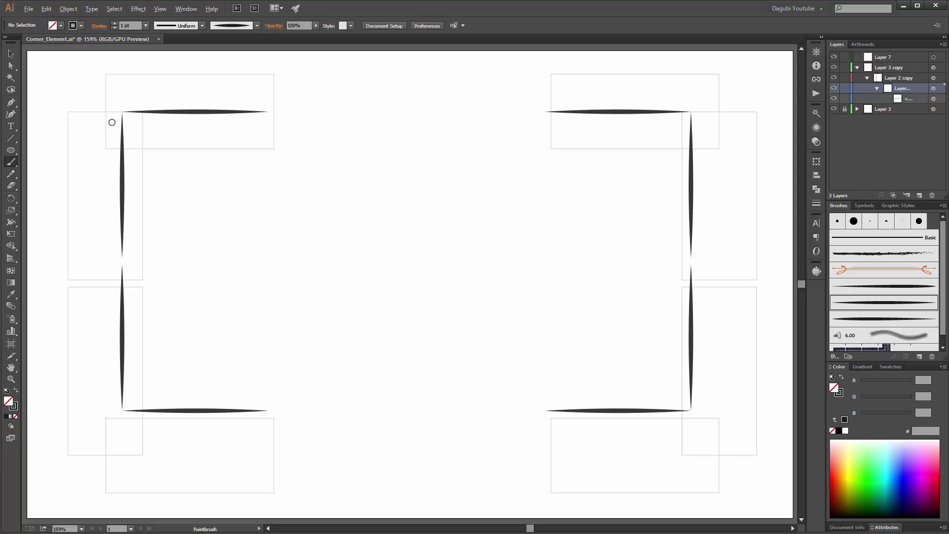
Paint two curved strokes at the frame's upper-left corner with the symmetrical leaf brush, plus a short leaf between them with the topmost teardrop brush
mouse_move(112, 120)
mouse_down()
mouse_move(131, 97)
mouse_move(211, 102)
mouse_move(349, 227)
mouse_up()
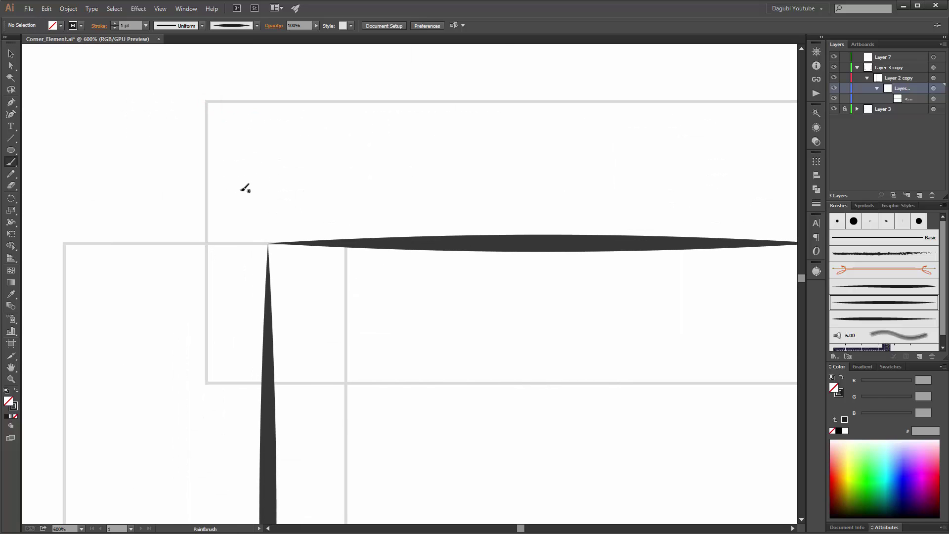
mouse_move(197, 116)
mouse_down()
mouse_move(220, 156)
mouse_move(220, 204)
mouse_move(203, 245)
mouse_move(177, 265)
mouse_up()
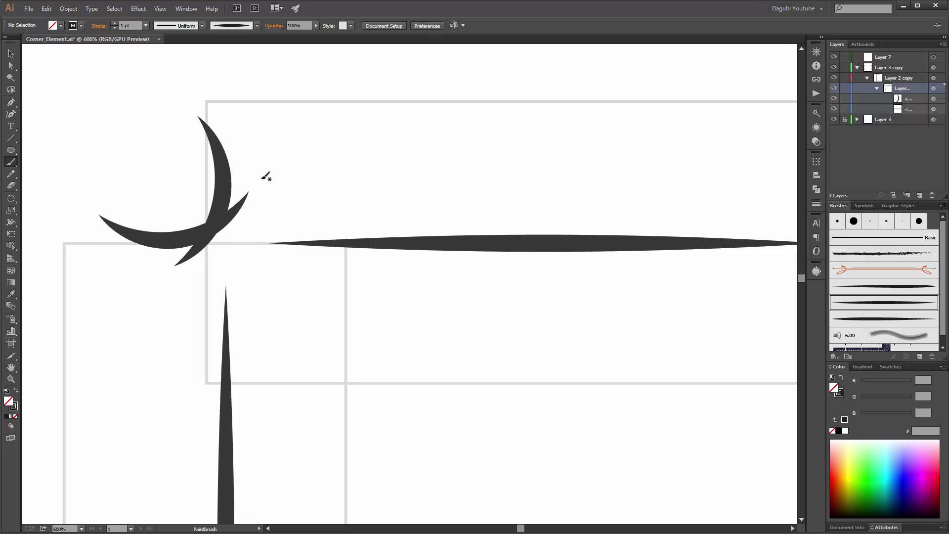
mouse_move(262, 181)
mouse_down()
mouse_move(299, 144)
mouse_move(339, 126)
mouse_move(394, 149)
mouse_up()
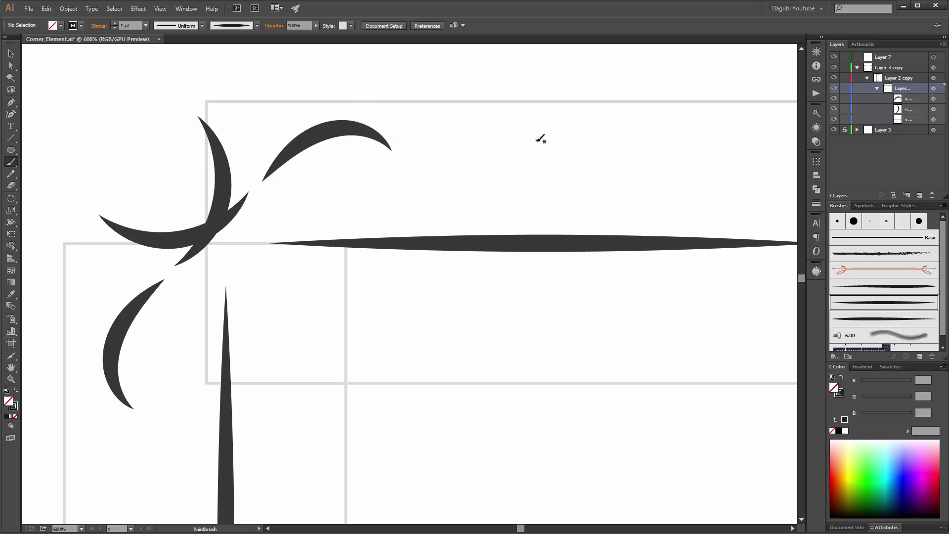
click(893, 286)
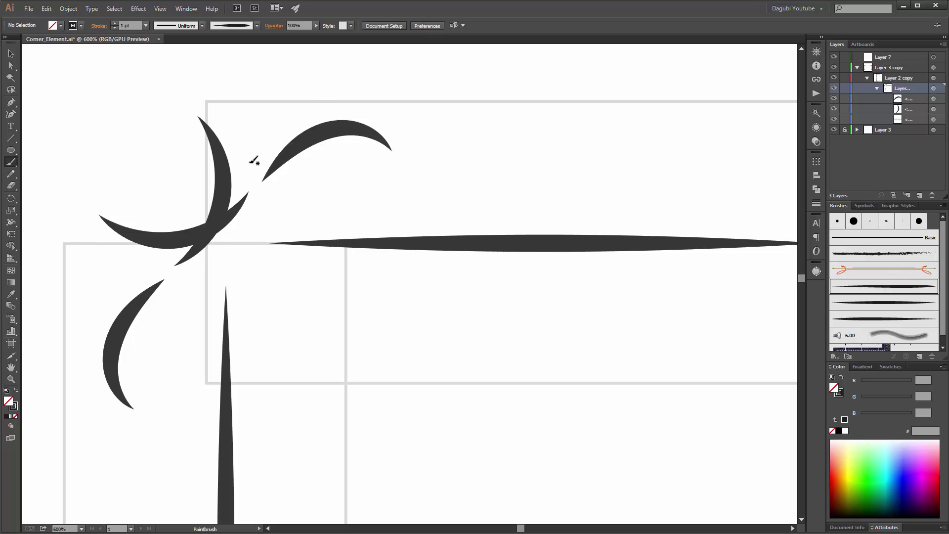
mouse_move(250, 157)
mouse_down()
mouse_move(259, 112)
mouse_move(246, 92)
mouse_up()
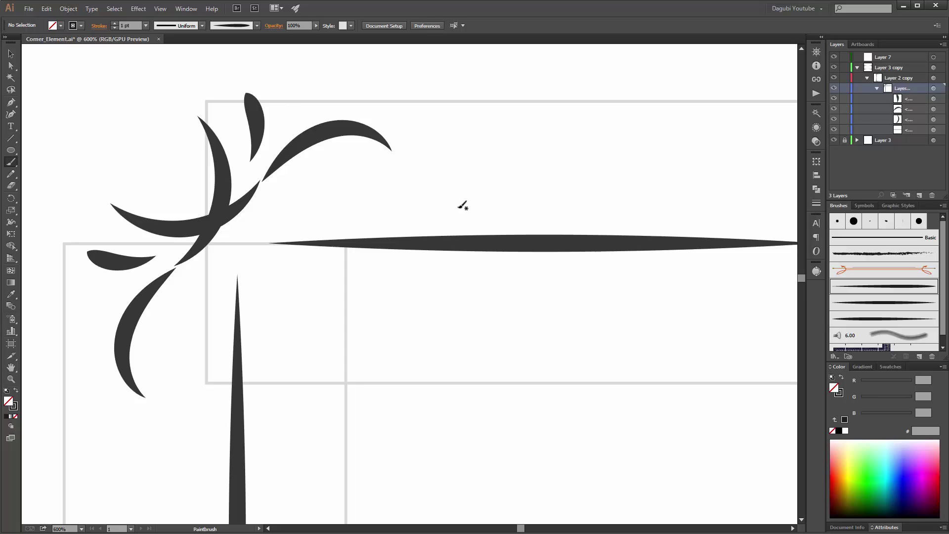
Move the long horizontal stroke up to about Y 21.2 mm so it starts beside the corner flourish, and deselect it
key(ctrl+0)
drag(96, 97, 233, 197)
drag(307, 192, 354, 270)
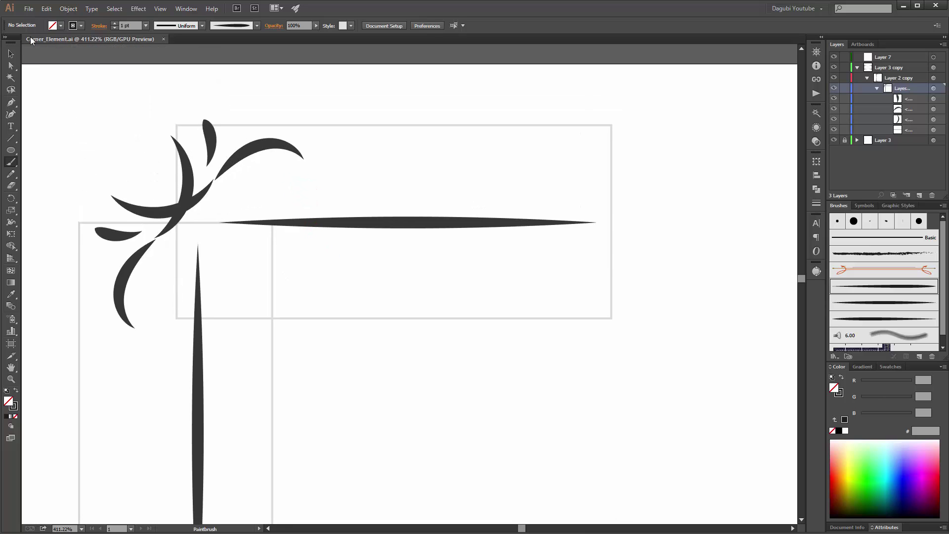
key(v)
click(379, 227)
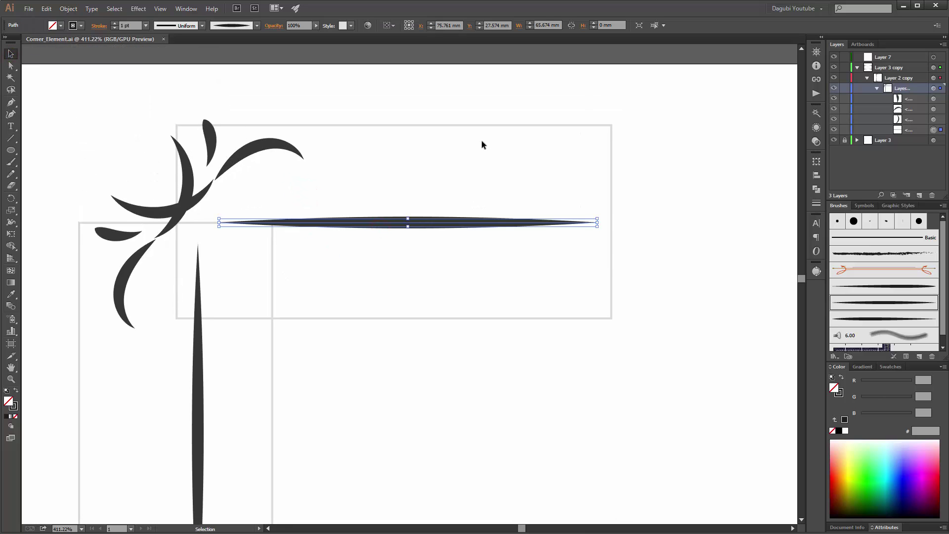
key(Up)
key(Up)
key(Up)
key(Up)
key(Up)
key(Up)
key(Up)
key(Up)
key(Up)
key(Up)
key(Up)
key(Up)
key(Up)
key(Up)
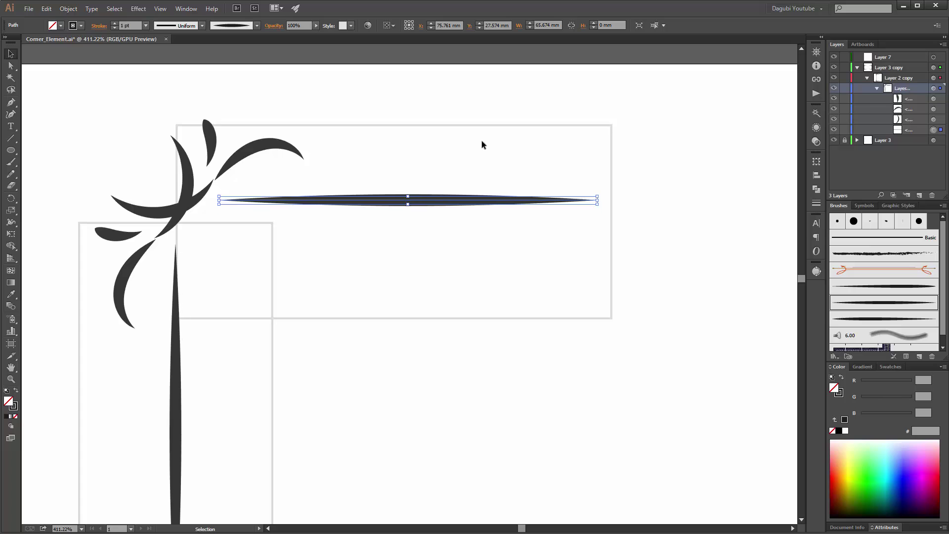
key(Up)
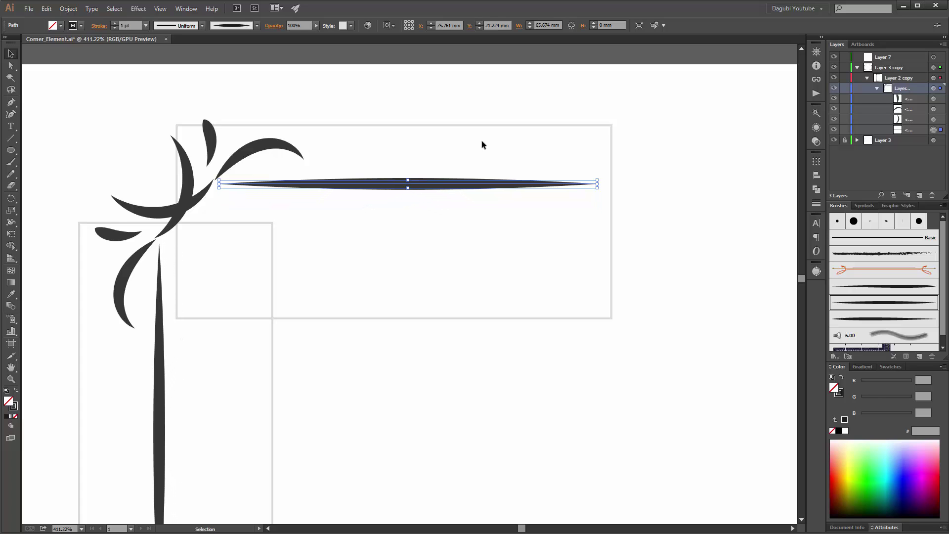
click(497, 247)
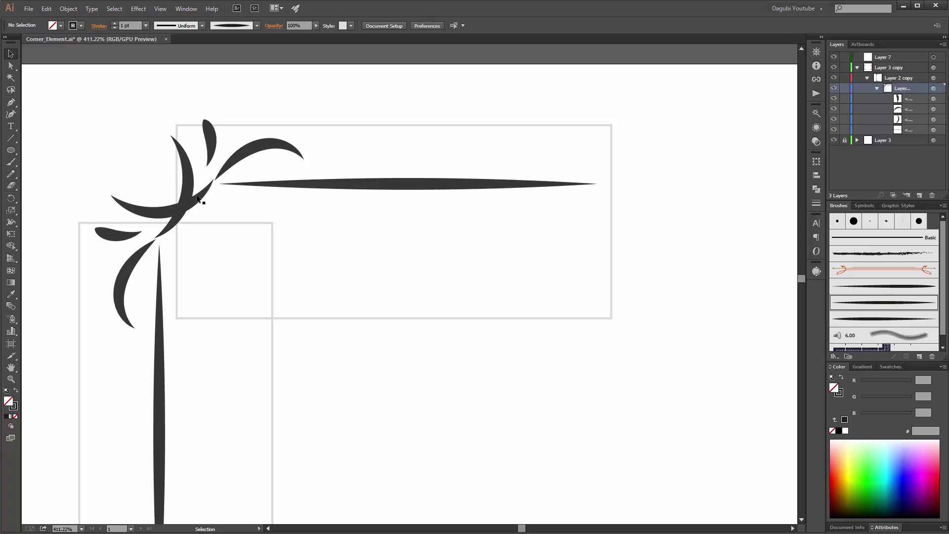
Paint a short horizontal stroke across the corner flourish above the long stroke with the symmetrical leaf brush, undoing the first attempt and redrawing it
click(11, 162)
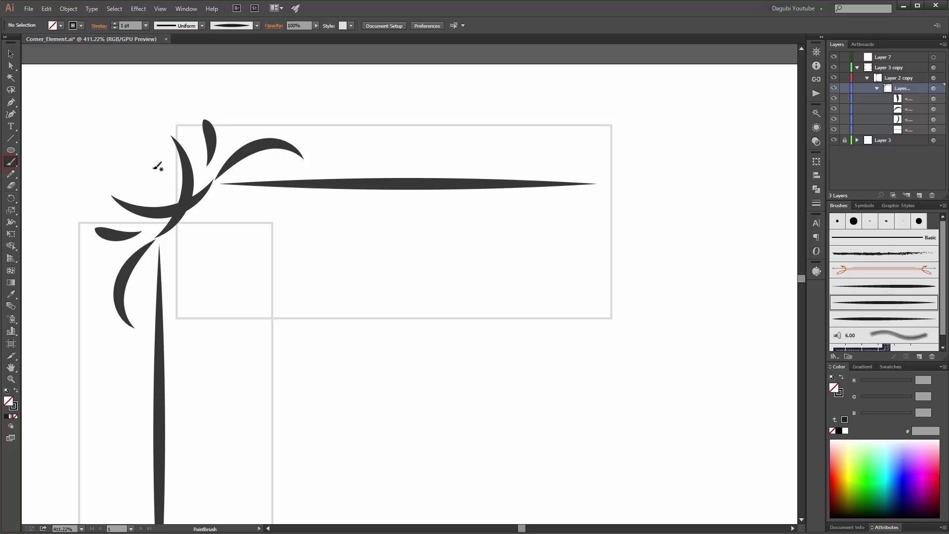
drag(165, 164, 265, 165)
key(ctrl+z)
drag(164, 164, 271, 167)
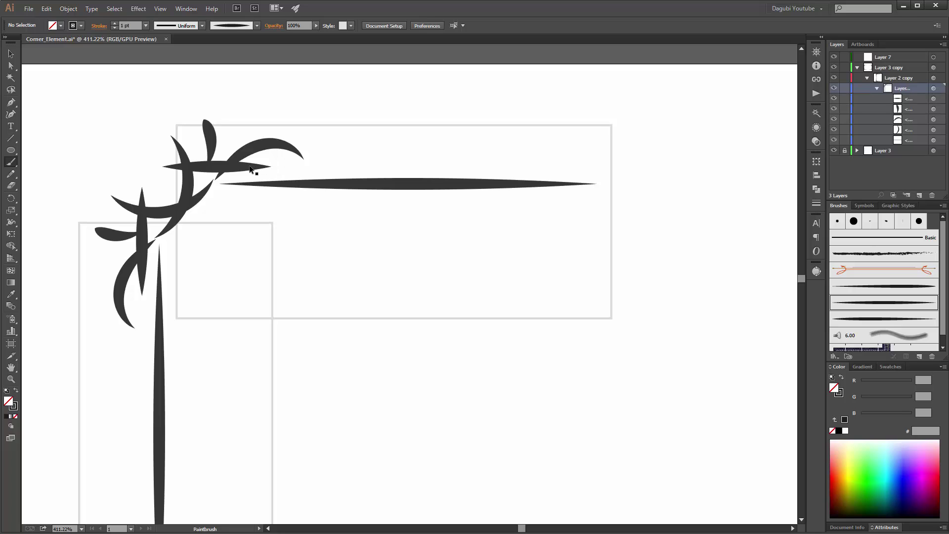
Reduce the short horizontal stroke across the corner flourish to a 0.5 pt stroke weight
ctrl+click(255, 169)
click(145, 26)
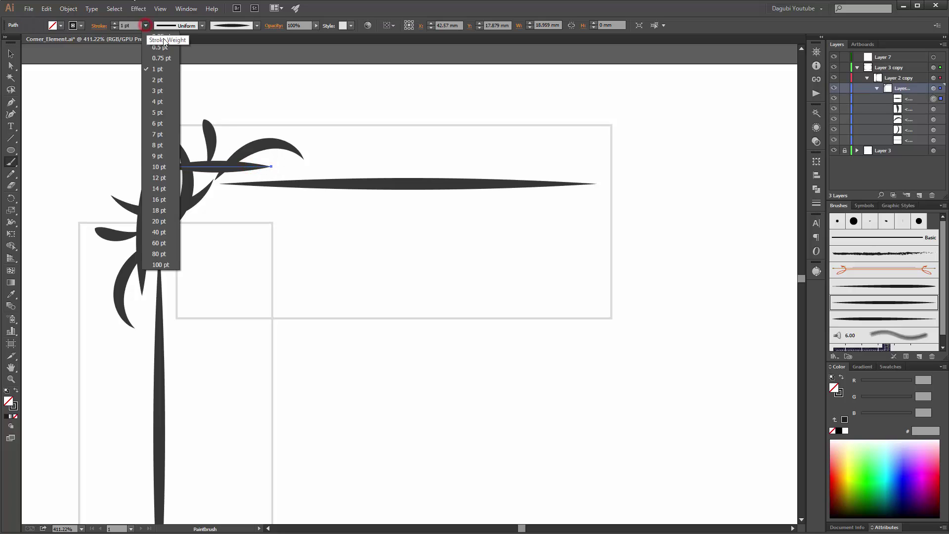
click(164, 46)
Move the short teardrop leaf at the corner flourish down to about Y 15.2 mm
click(11, 53)
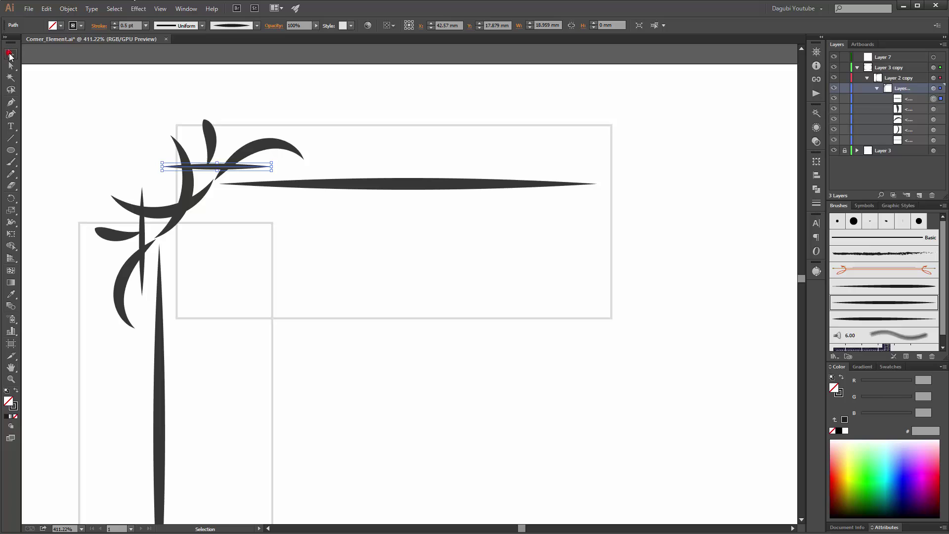
click(209, 137)
key(Down)
key(Down)
key(Down)
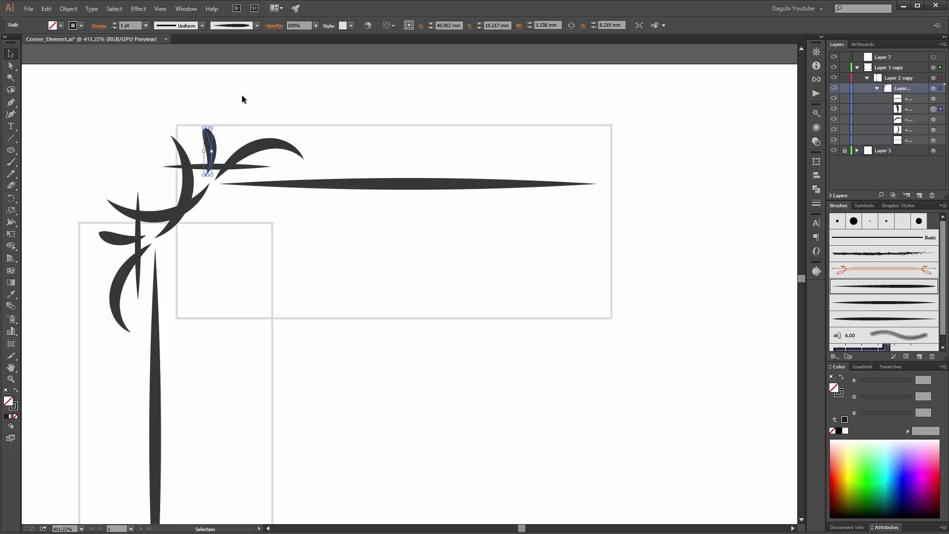
Move the short horizontal stroke across the flourish up to about Y 17.2 mm and deselect it
click(241, 167)
key(Up)
key(Up)
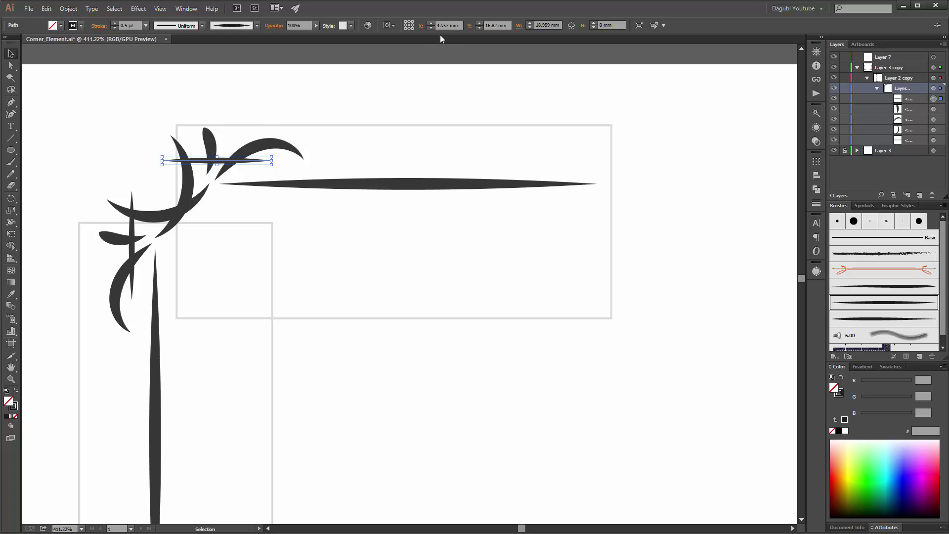
key(Down)
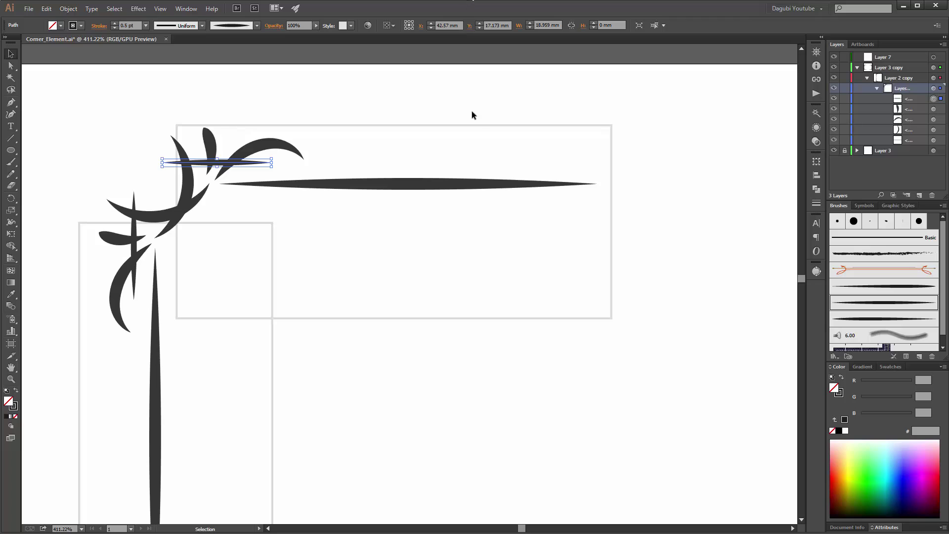
click(482, 104)
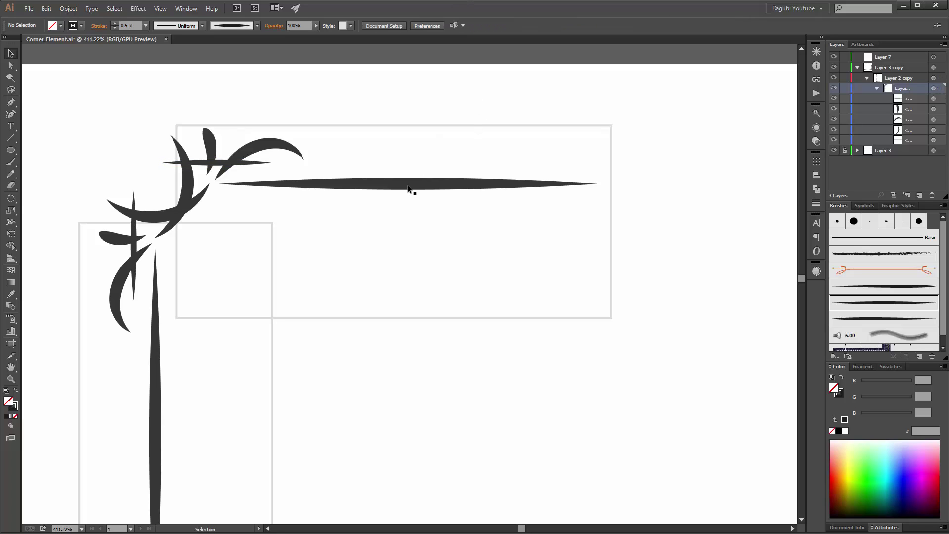
With the third leaf art brush, paint a short horizontal stroke below the long stroke's start and an S-curve about 20 mm wide crossing it
click(11, 162)
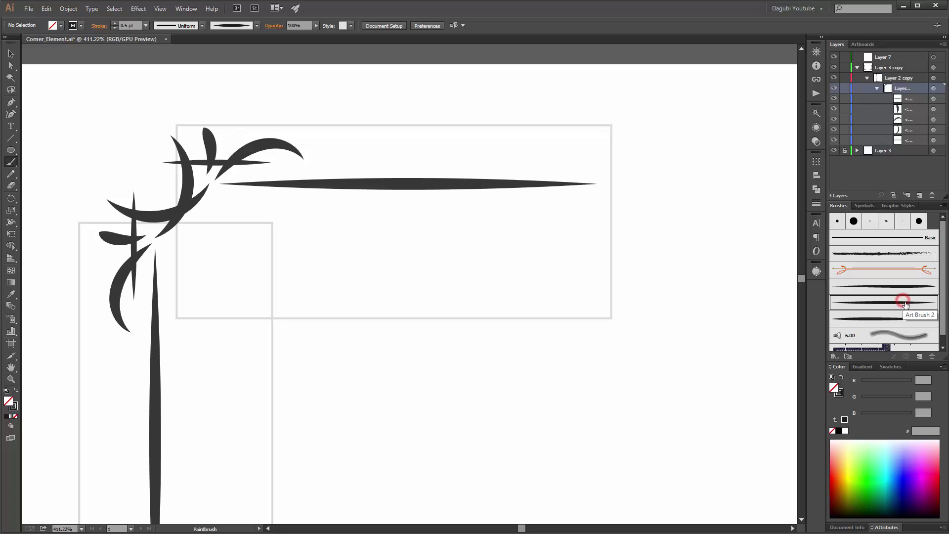
click(863, 322)
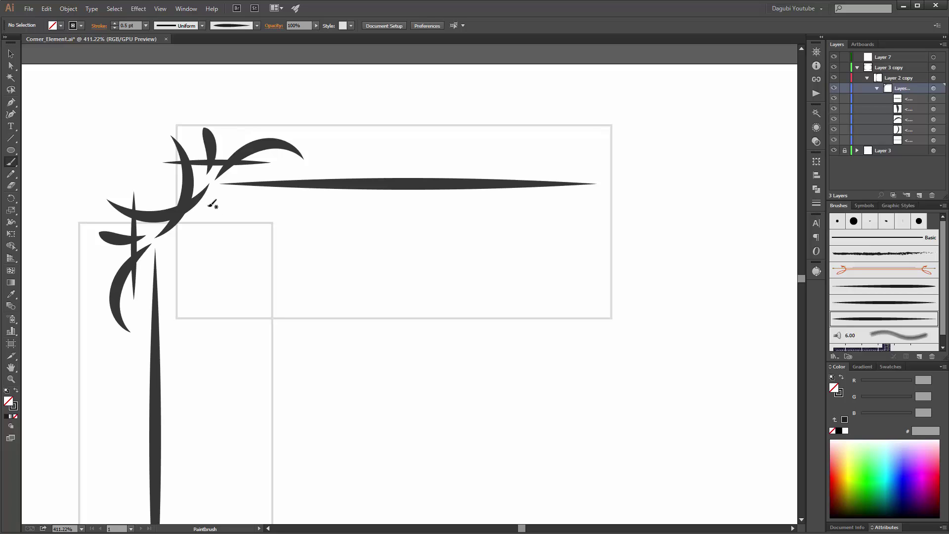
drag(214, 199, 270, 205)
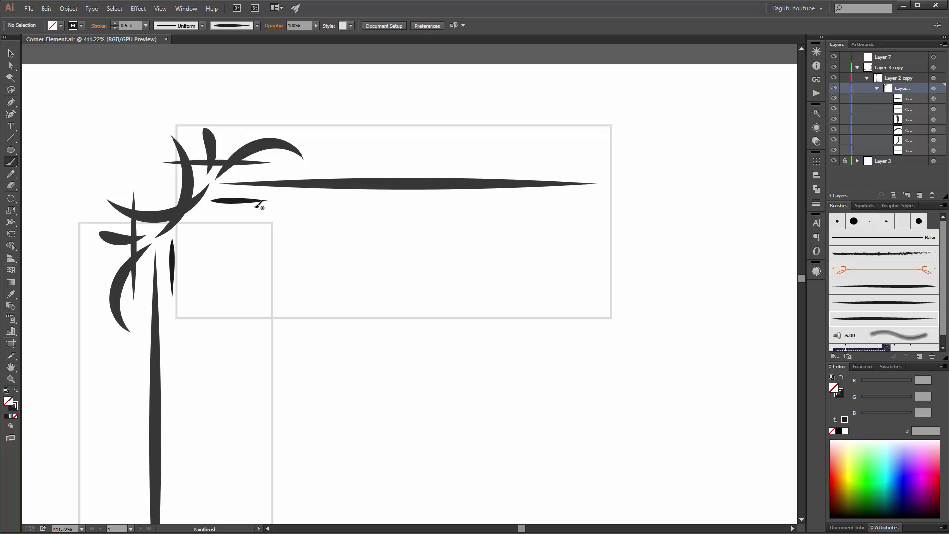
drag(256, 210, 300, 198)
drag(330, 163, 370, 145)
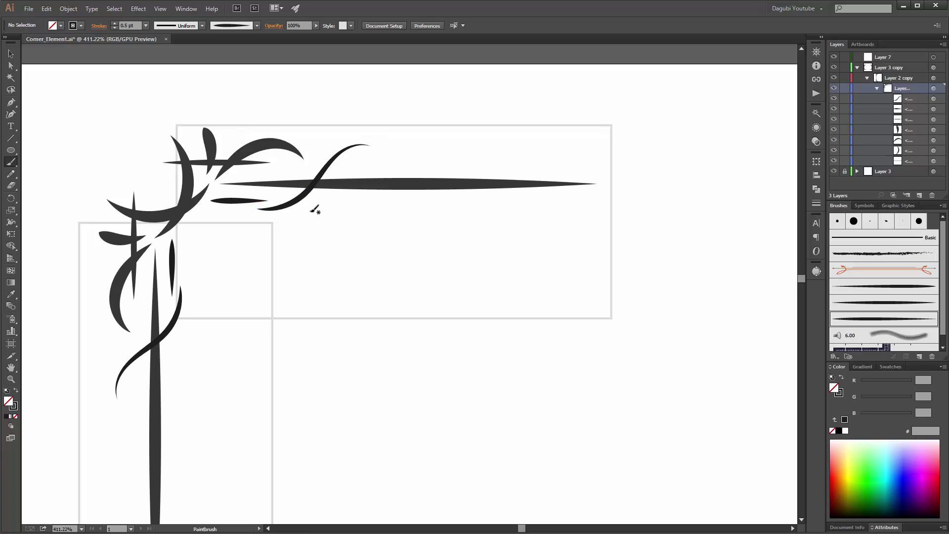
Set the S-curve's stroke weight to 1 pt and paint two progressively smaller S-curves across the long stroke beside it
ctrl+click(303, 195)
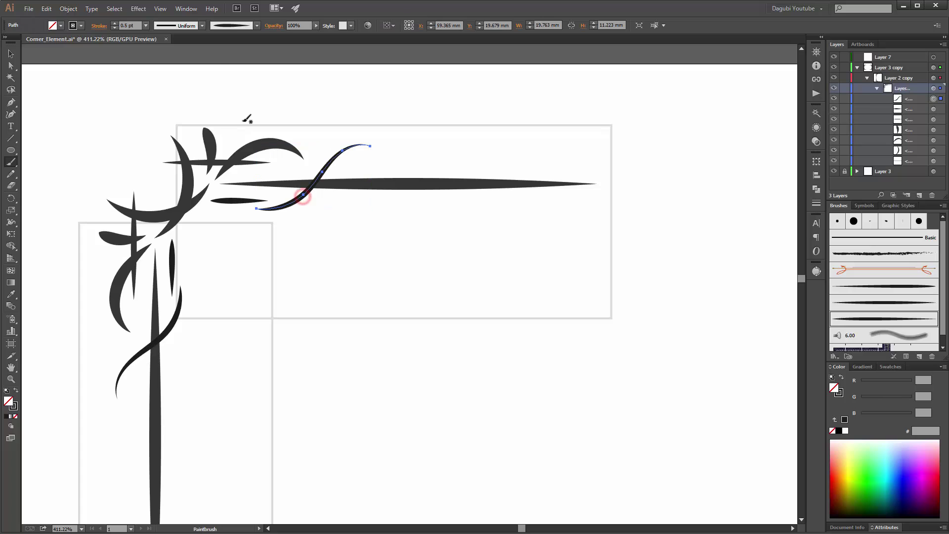
click(145, 25)
click(157, 69)
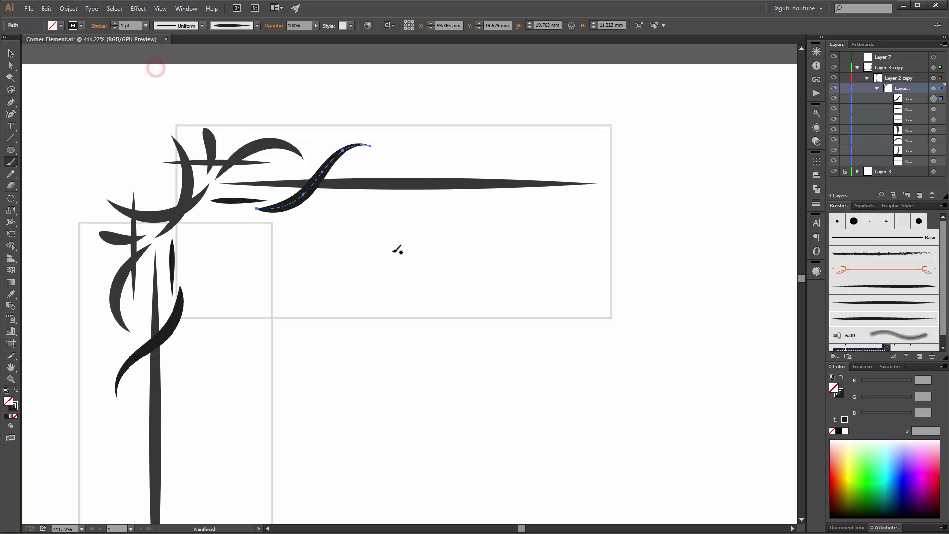
drag(327, 210, 409, 158)
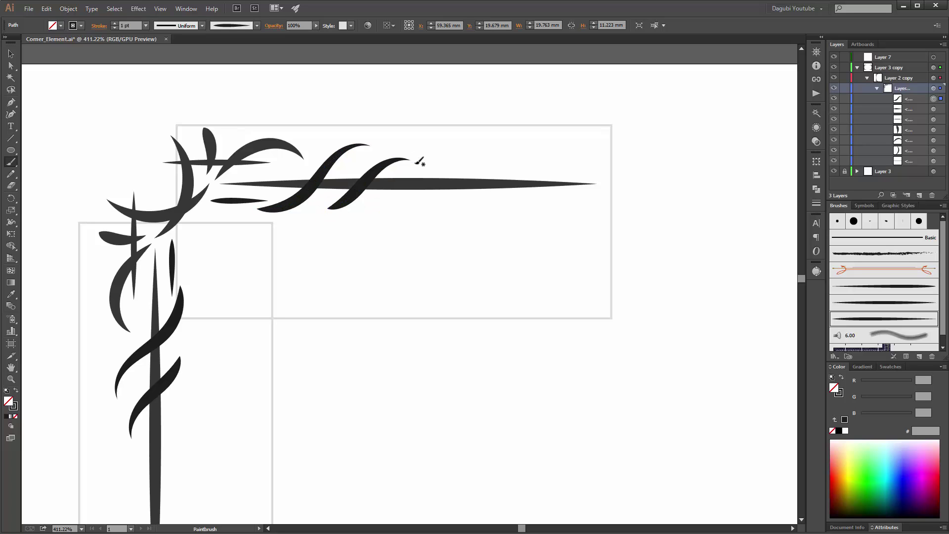
mouse_move(385, 204)
mouse_down()
mouse_move(433, 172)
mouse_move(467, 167)
mouse_up()
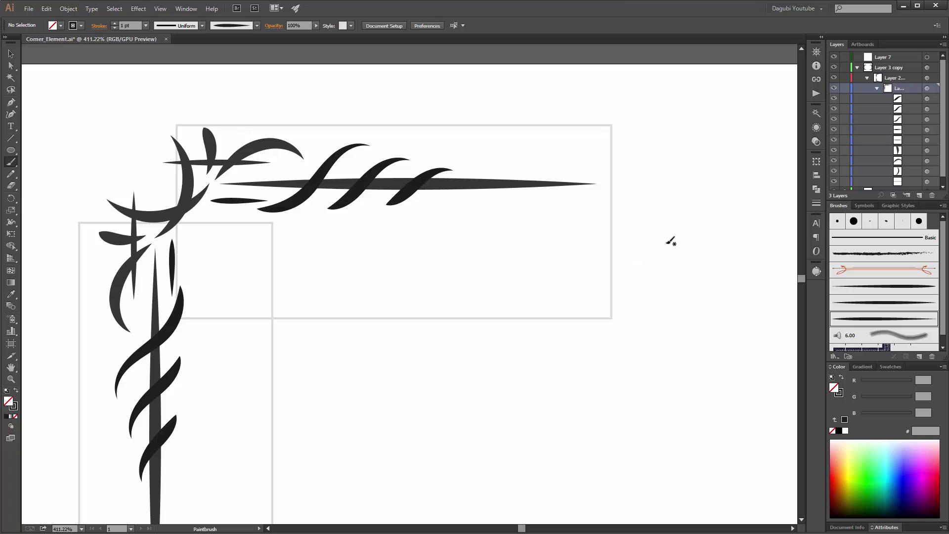
Paint a horizontal stroke about 14 mm long above the long stroke with the symmetrical leaf brush and set its weight to 0.25 pt
click(881, 301)
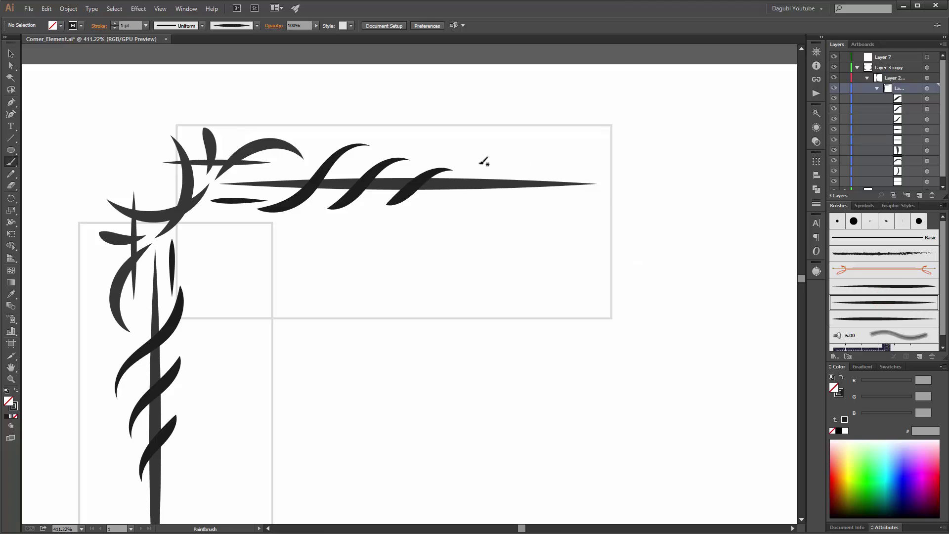
drag(470, 169, 551, 169)
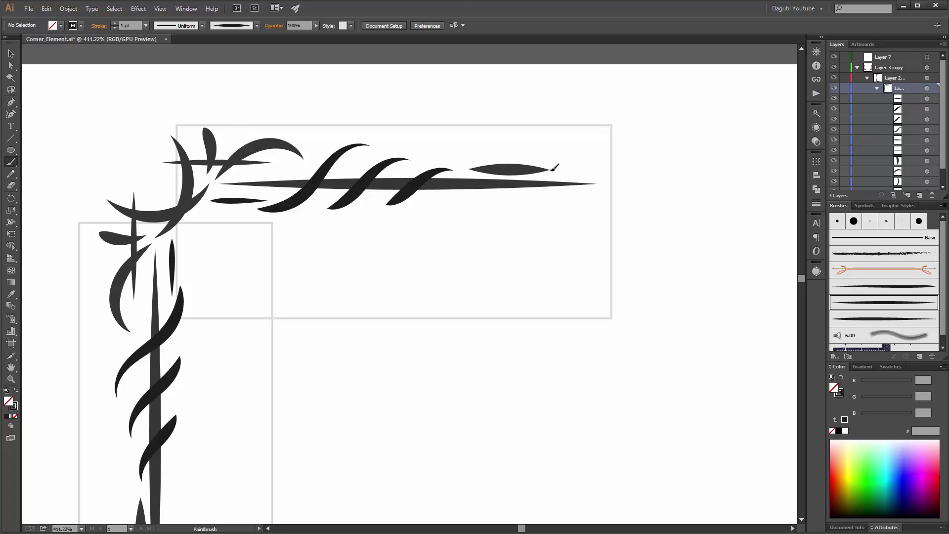
click(146, 25)
click(153, 38)
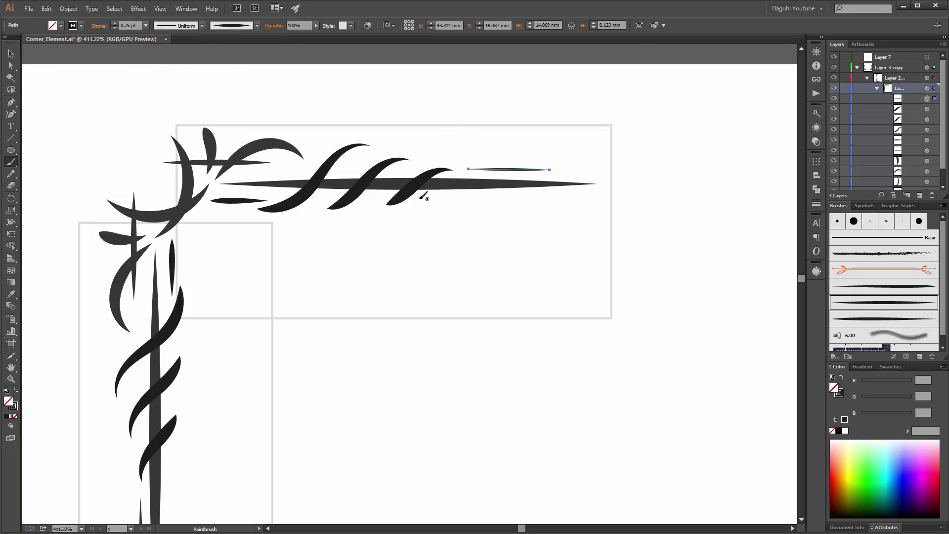
Paint a thin horizontal stroke below the long stroke, undoing the first attempt and redrawing it slightly shorter
drag(419, 198, 563, 203)
key(ctrl+z)
drag(426, 199, 551, 199)
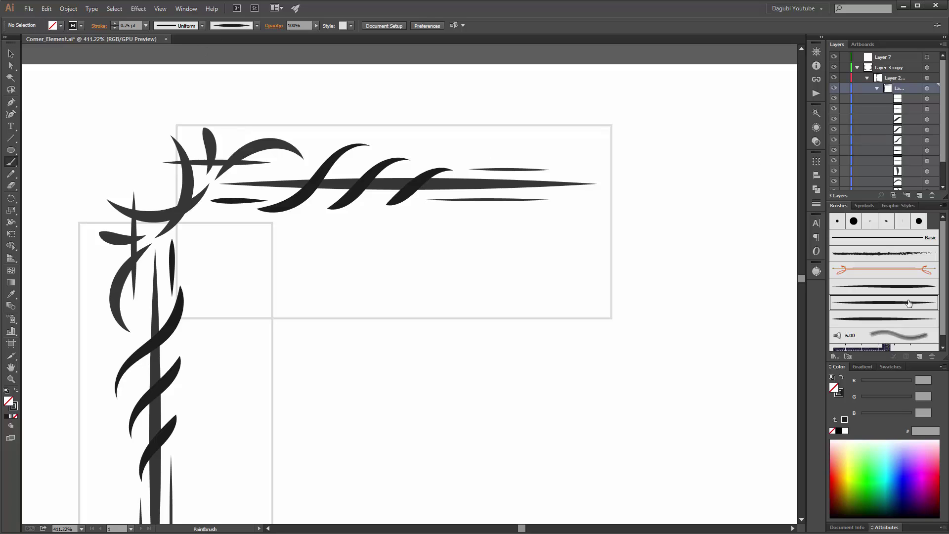
Paint a small S-curve about 9.6 mm wide over the long stroke's far end with the third leaf brush, and set its weight to 0.5 pt
click(866, 318)
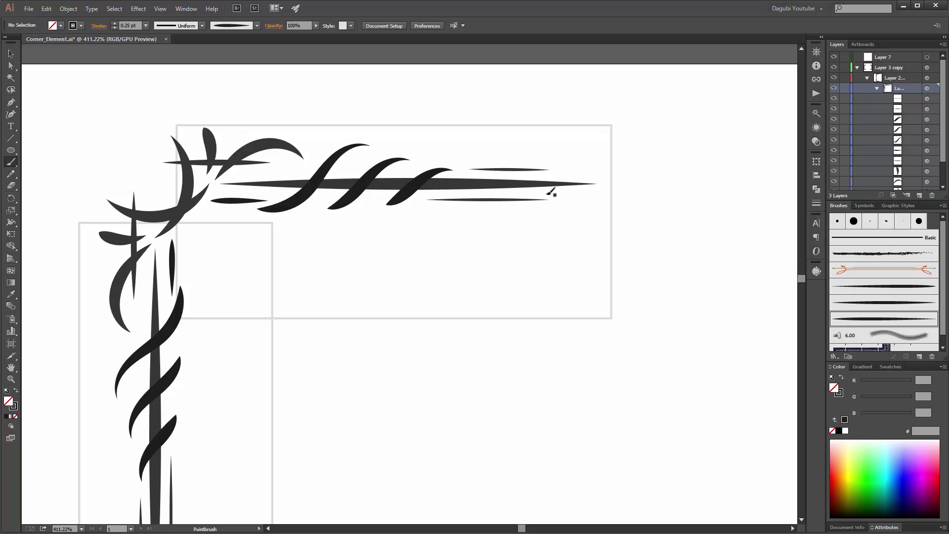
drag(546, 195, 600, 172)
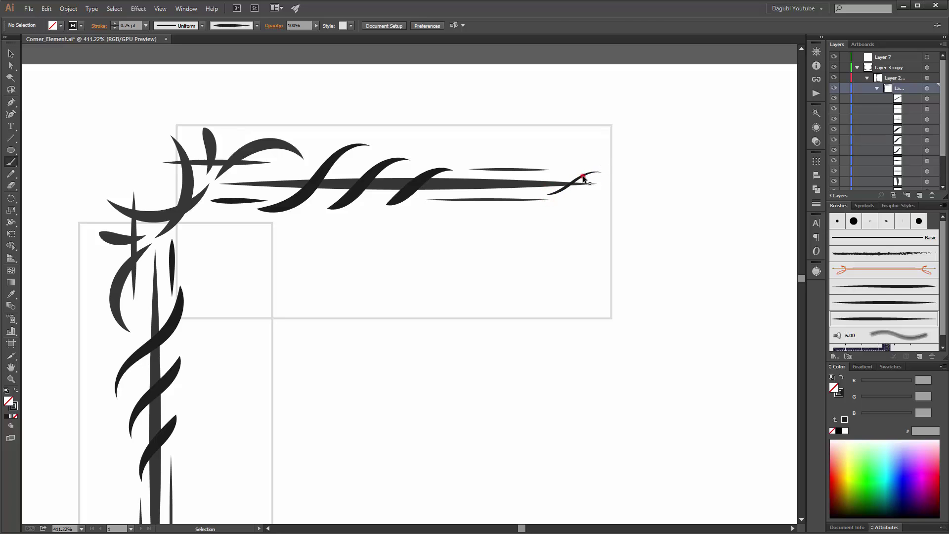
ctrl+click(583, 176)
click(146, 28)
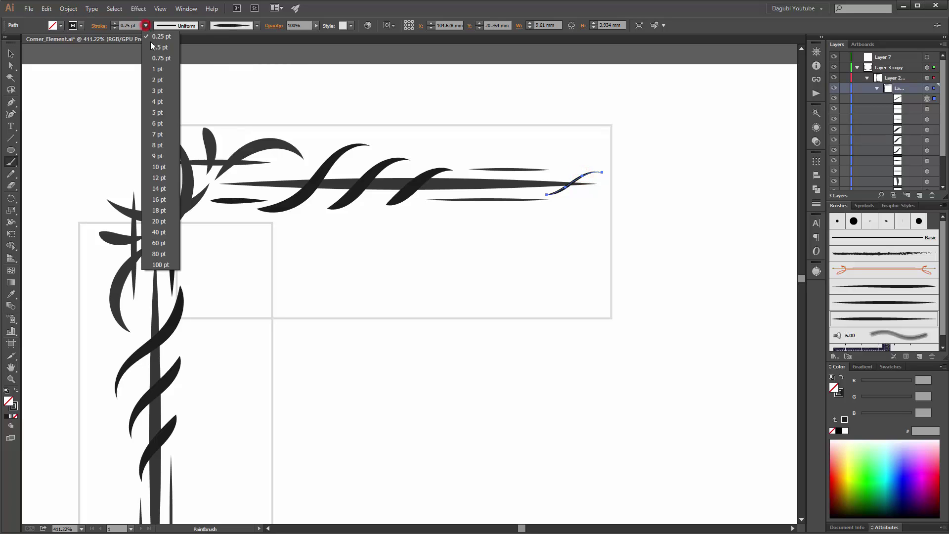
click(151, 57)
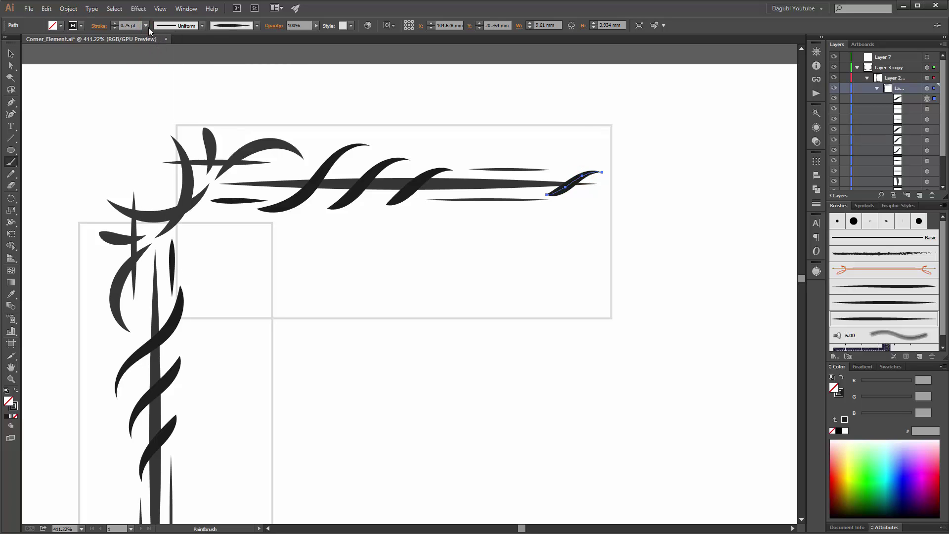
click(147, 25)
click(149, 46)
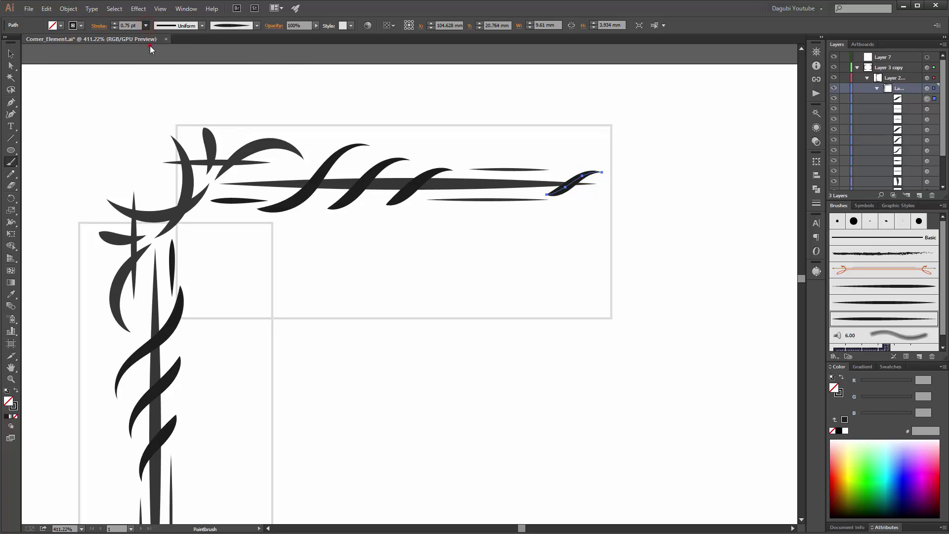
Extend the long horizontal stroke by moving its far end anchor point outward to about X 112.8 mm
click(11, 65)
click(596, 184)
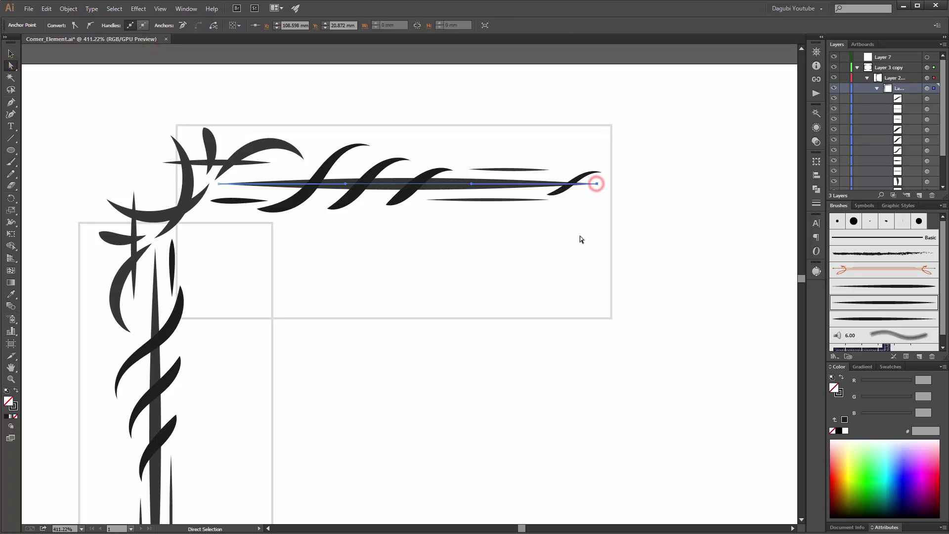
key(ctrl+0)
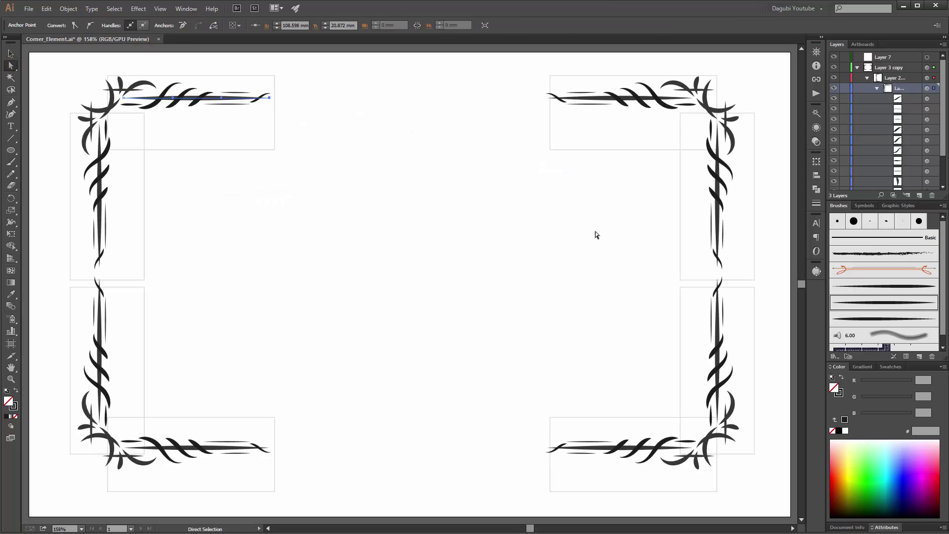
key(Right)
key(Right)
key(Right)
key(Right)
key(Right)
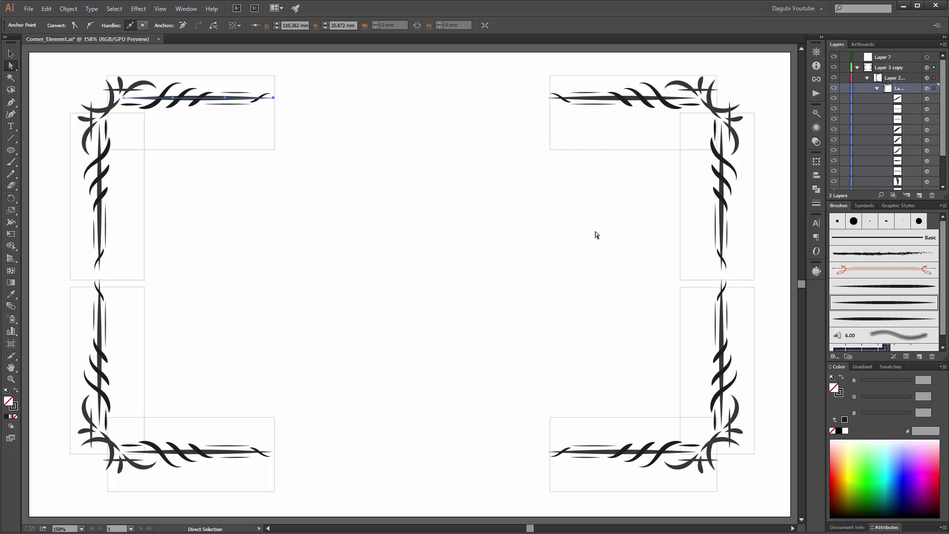
key(Right)
key(Right)
key(Right)
key(Right)
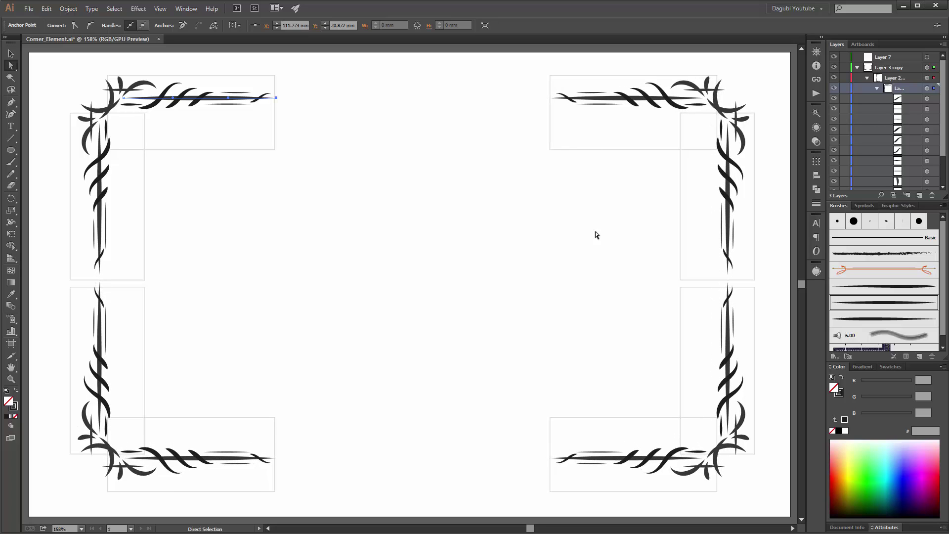
key(Right)
key(Right)
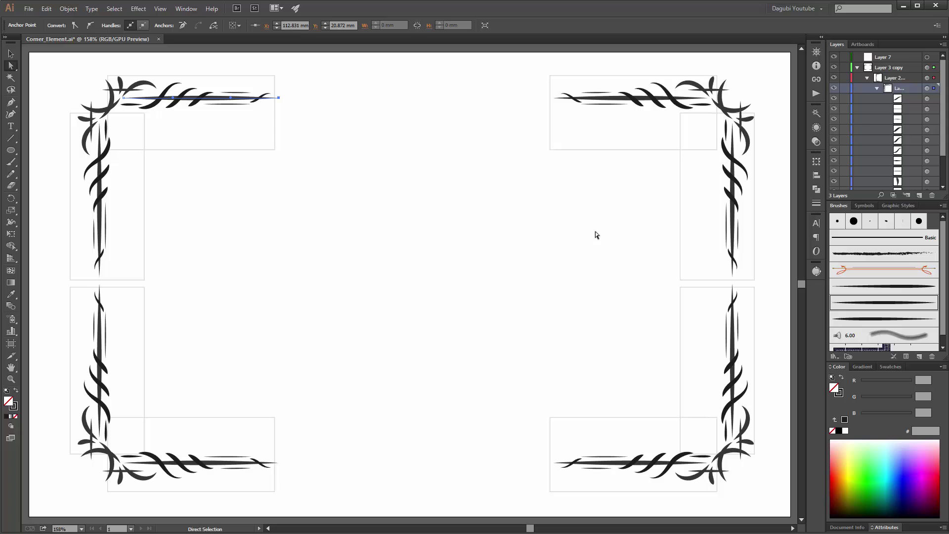
Collapse Layer 3 copy and hide Layer 3 with the guide rectangles
click(857, 68)
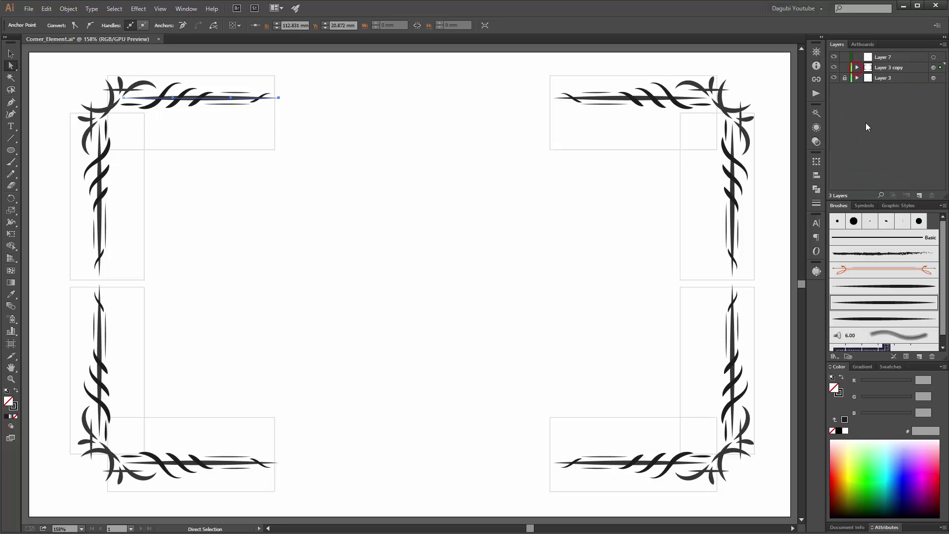
click(834, 79)
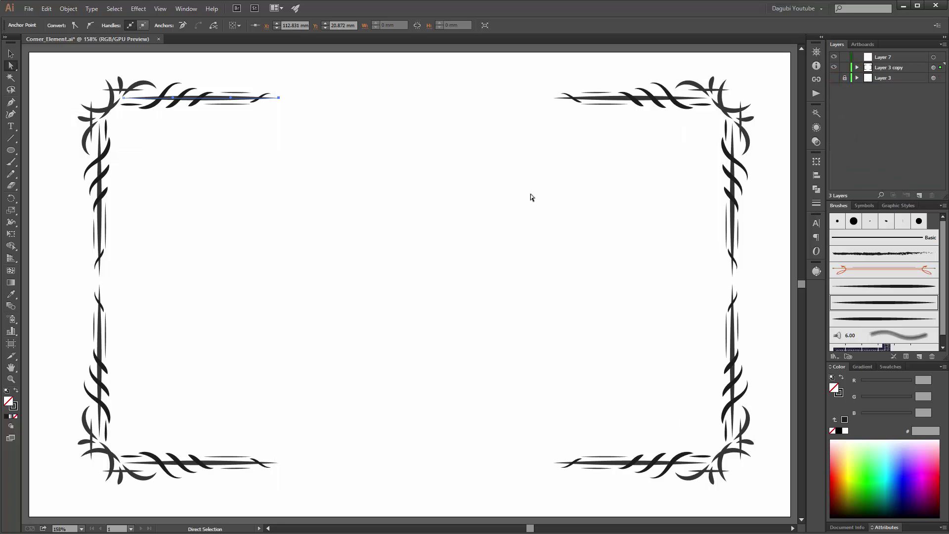
Select all the editable ornament strokes, set their stroke colour to black (000000), and save the document
scroll(101, 79, up, 5)
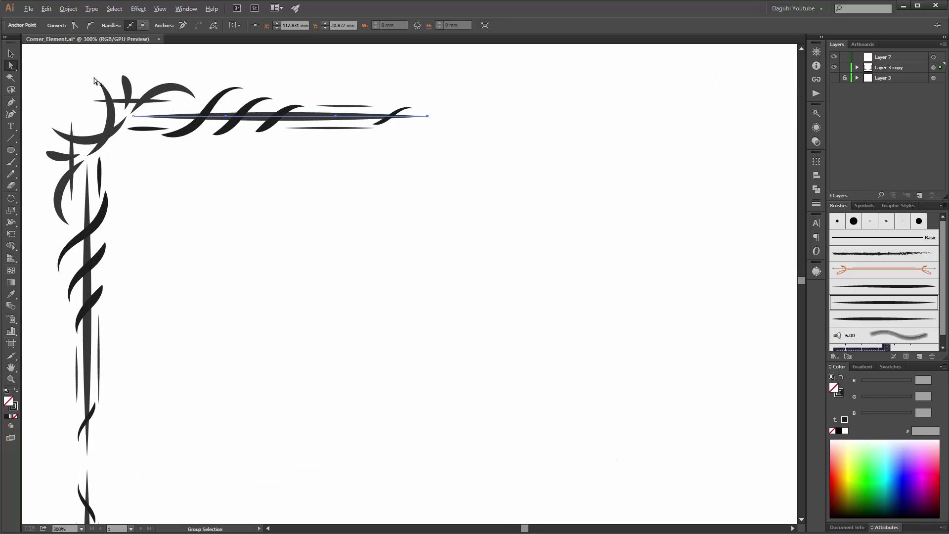
drag(234, 194, 341, 220)
scroll(457, 211, up, 1)
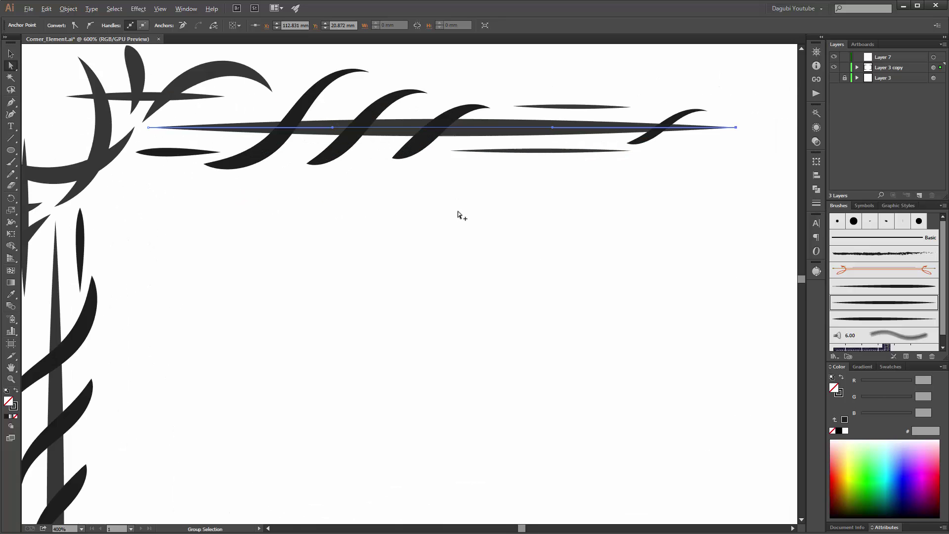
scroll(459, 212, down, 1)
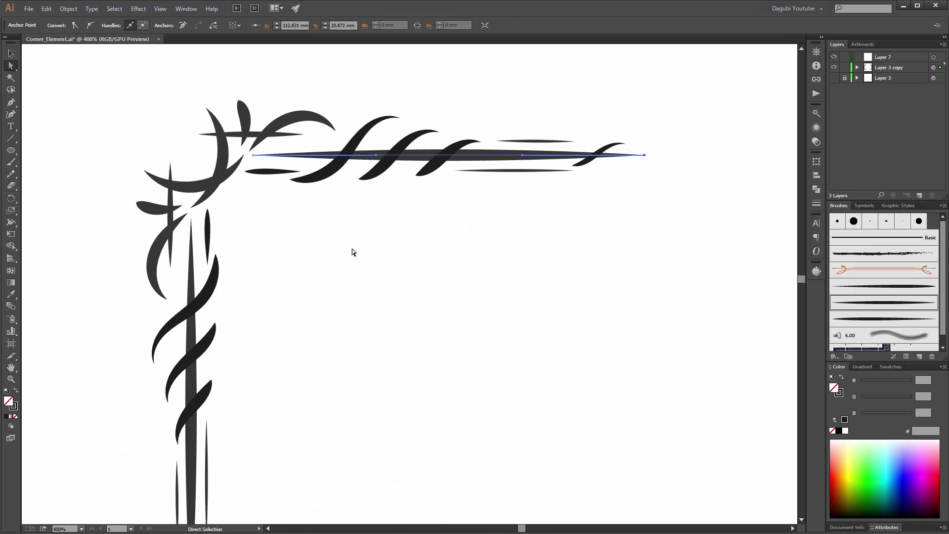
click(12, 54)
drag(138, 83, 698, 252)
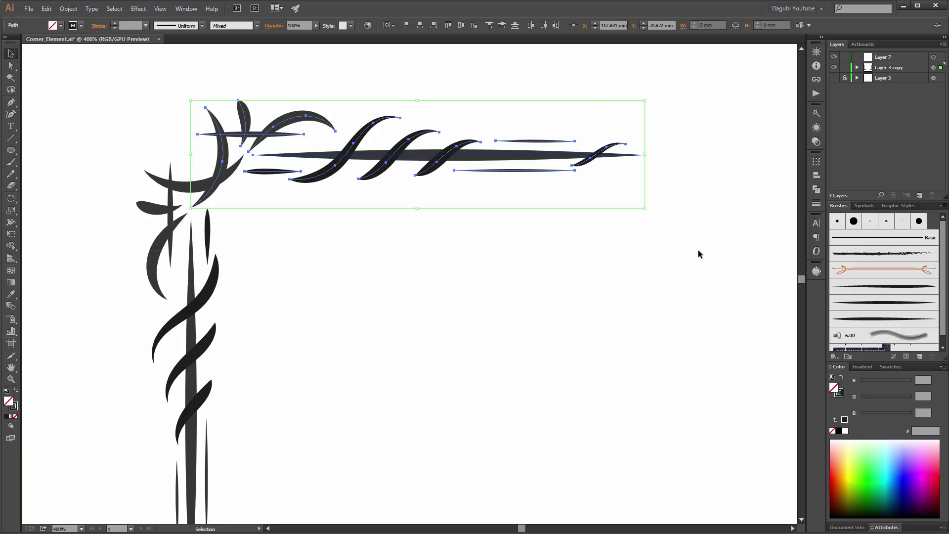
click(840, 395)
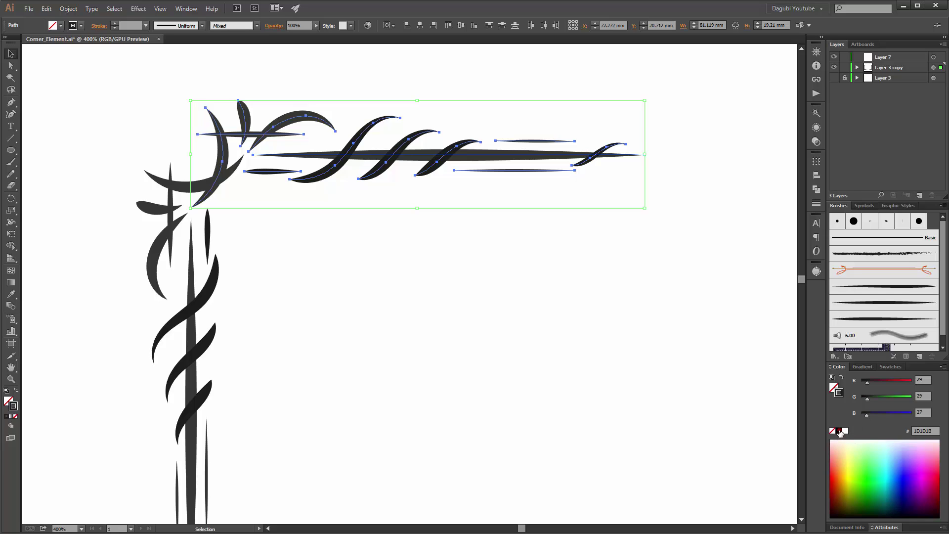
click(839, 430)
click(585, 347)
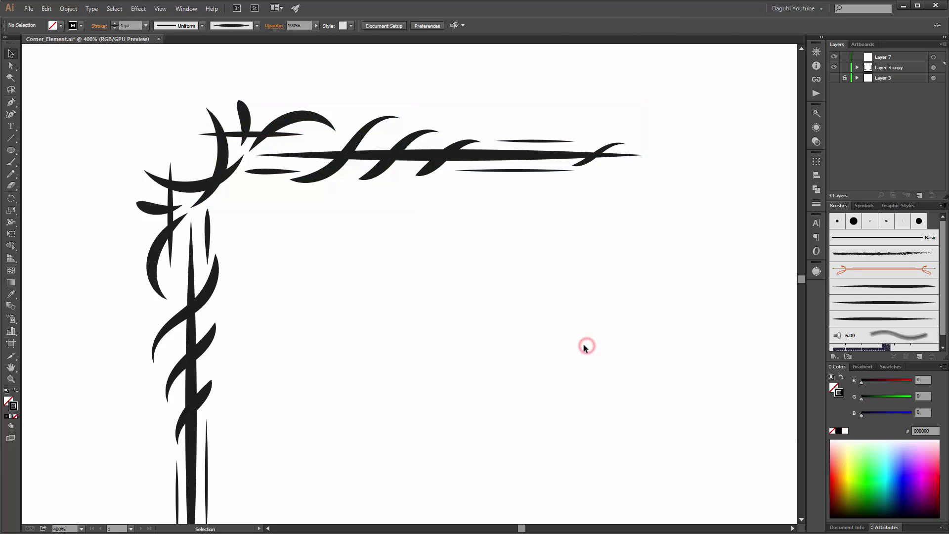
key(ctrl+s)
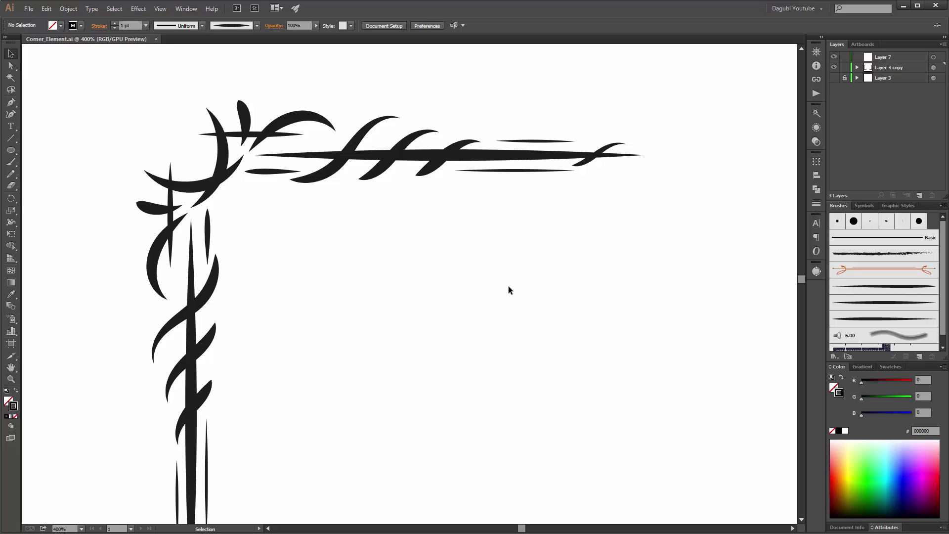
Select the four S-curve strokes and the short horizontal stroke crossing the corner curve together
click(609, 146)
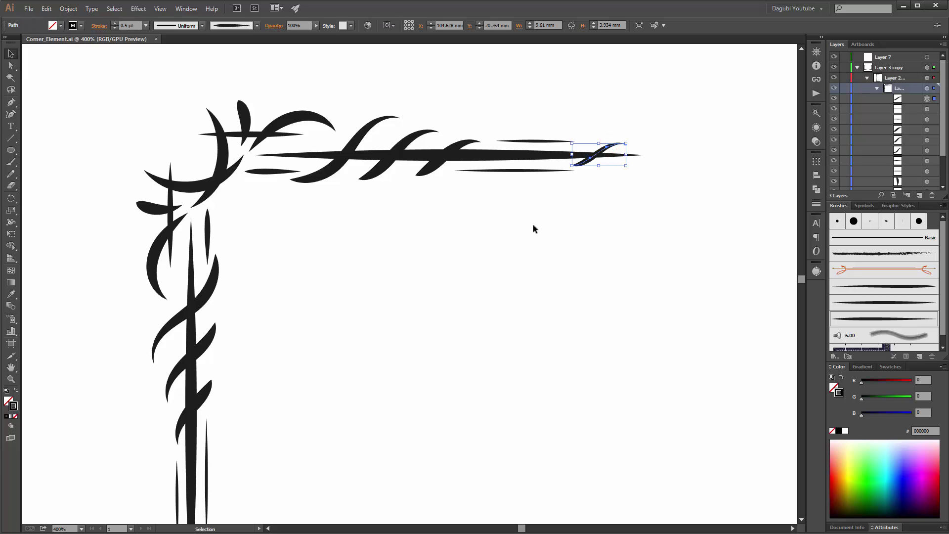
shift+click(433, 171)
shift+click(381, 171)
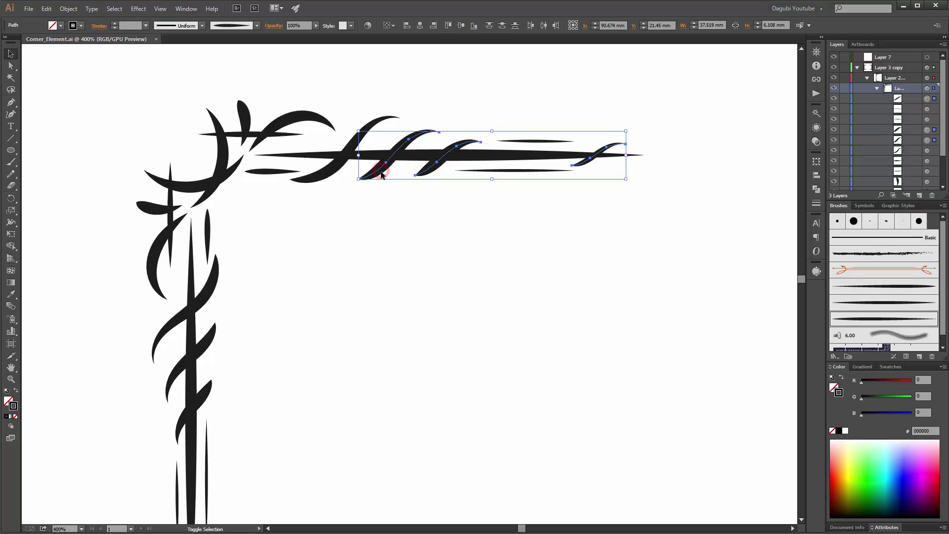
shift+click(330, 169)
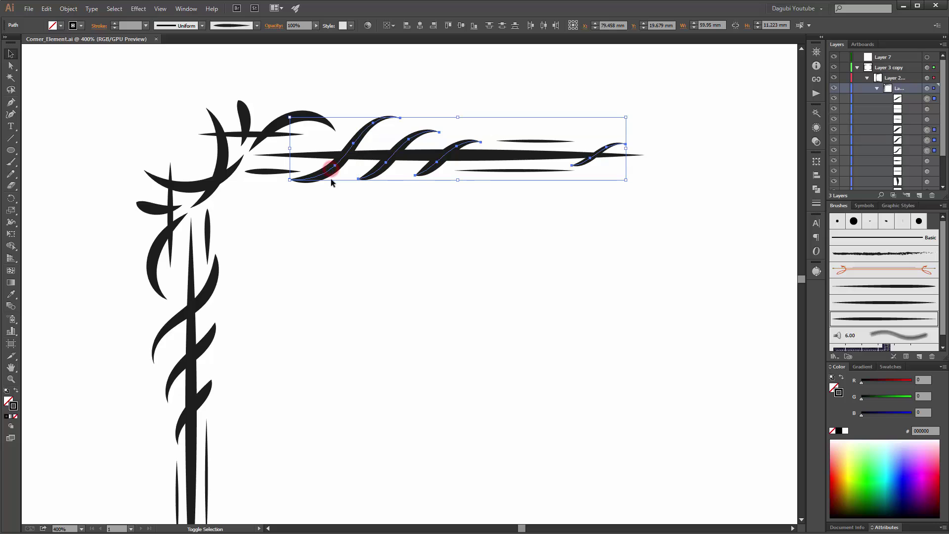
shift+click(281, 135)
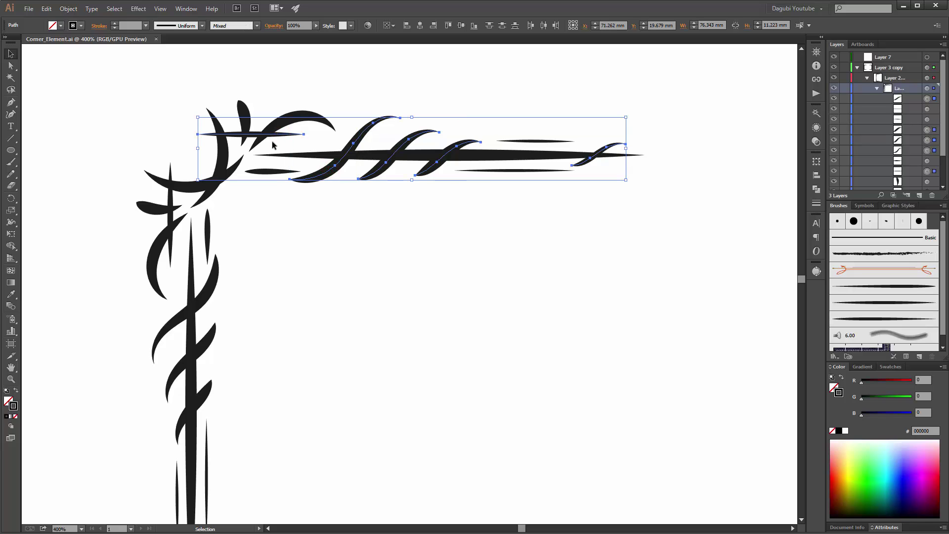
click(66, 9)
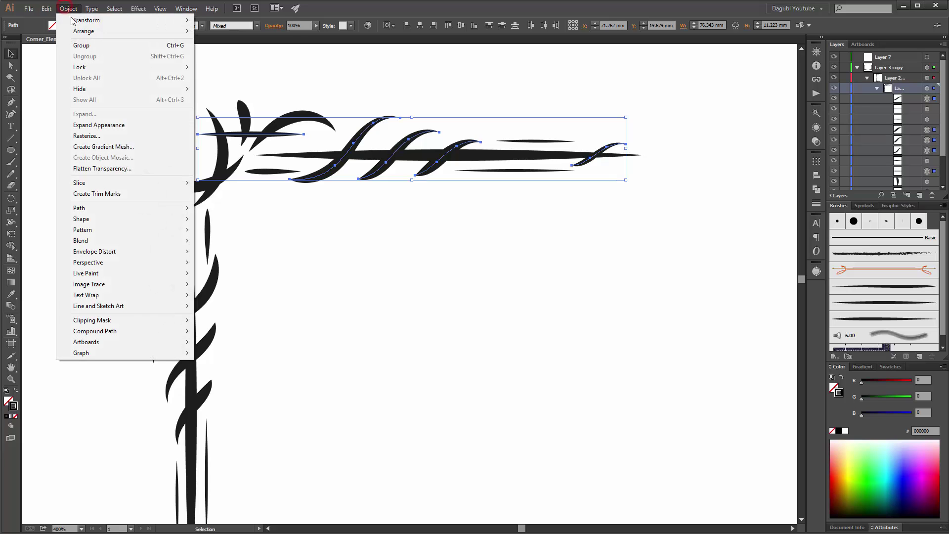
click(88, 124)
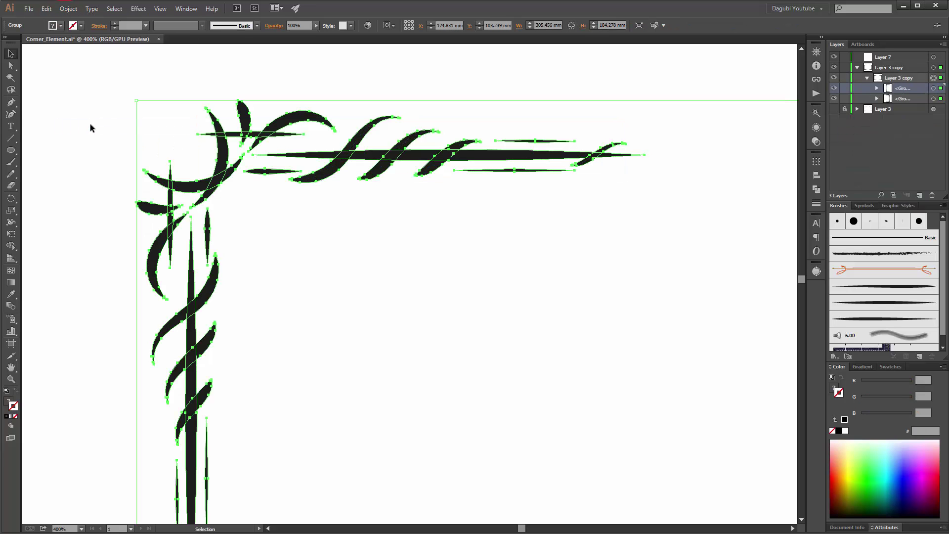
click(45, 9)
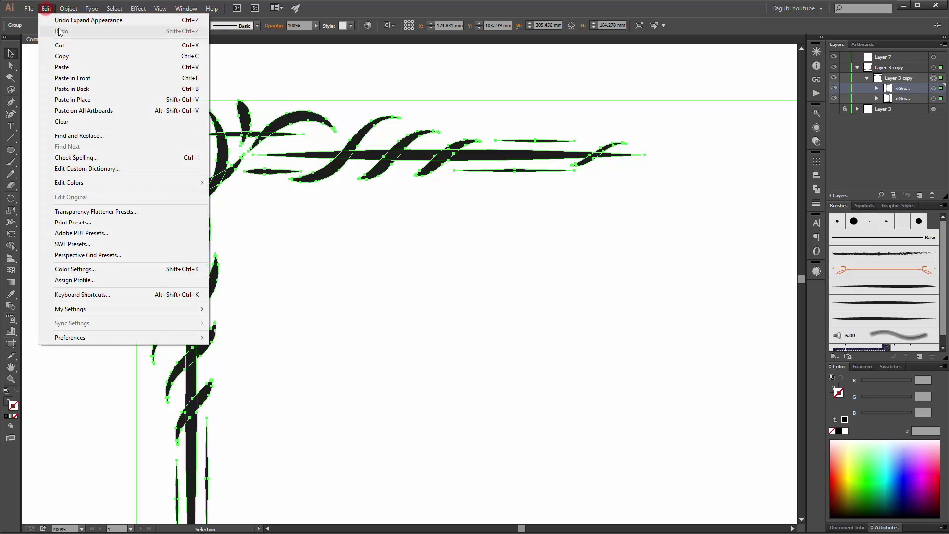
click(65, 19)
Outline the five selected brush strokes and give the resulting shapes a white stroke
click(68, 8)
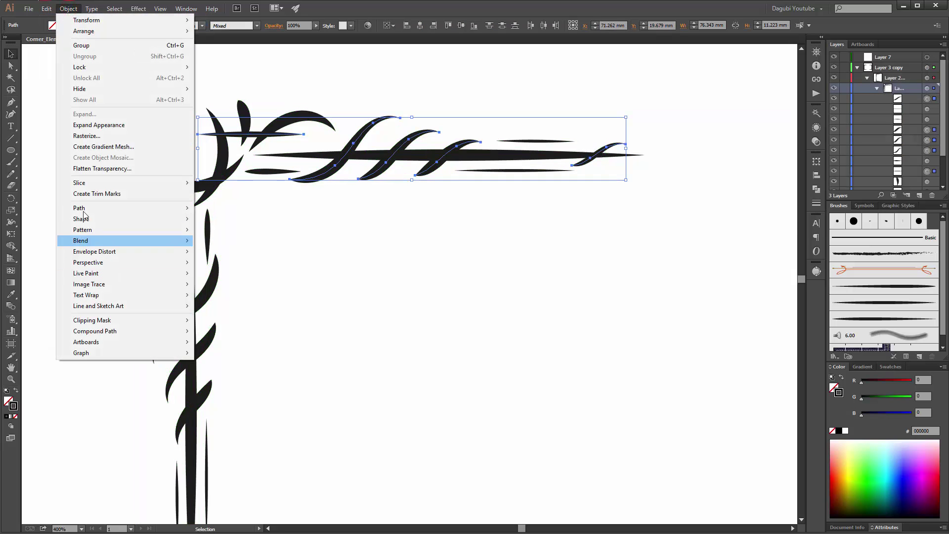
mouse_move(82, 207)
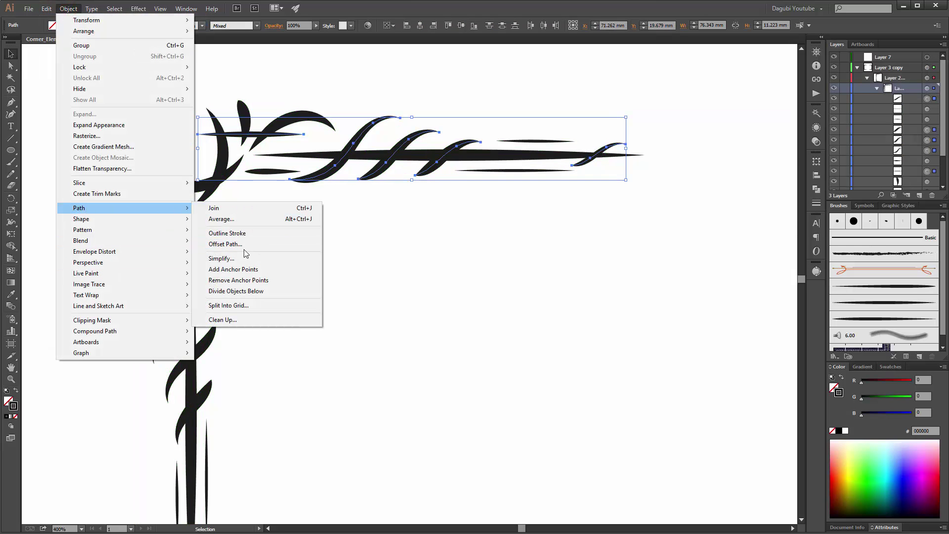
click(238, 233)
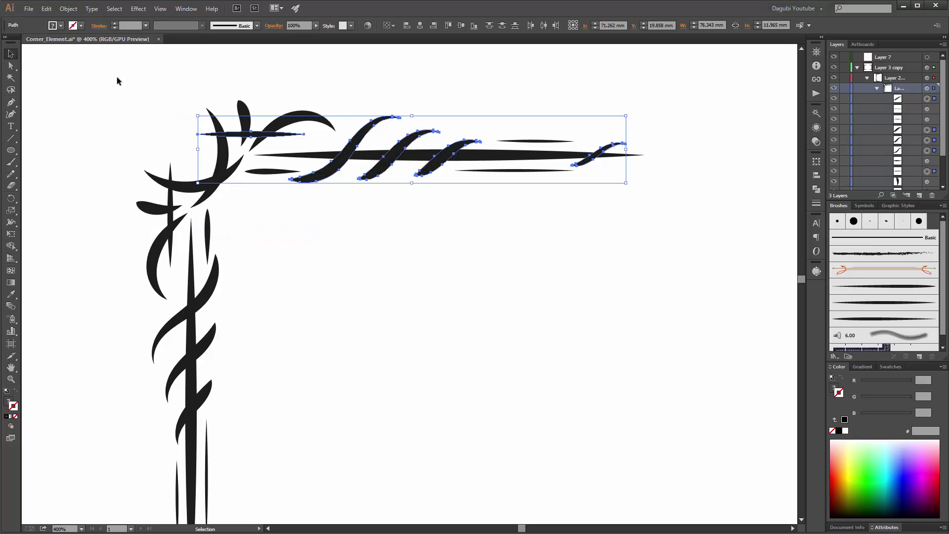
click(81, 26)
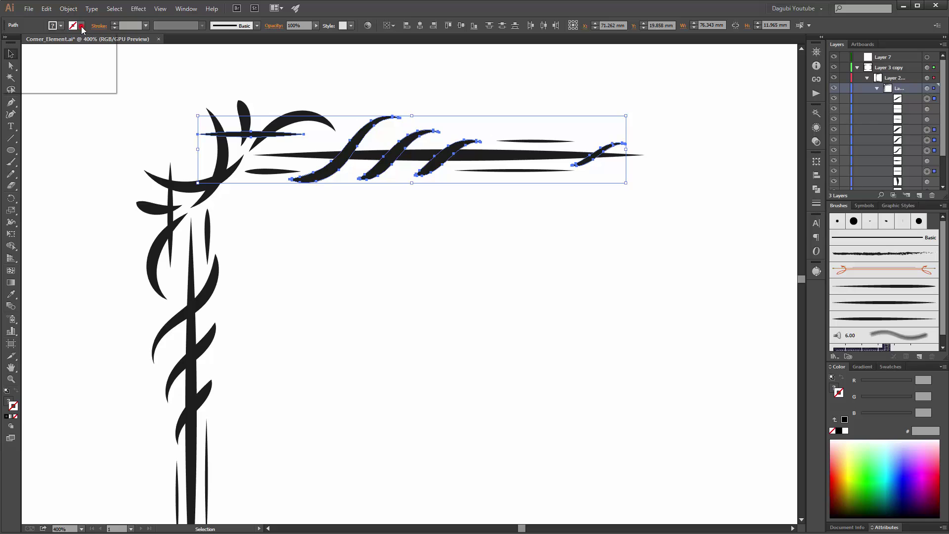
click(20, 42)
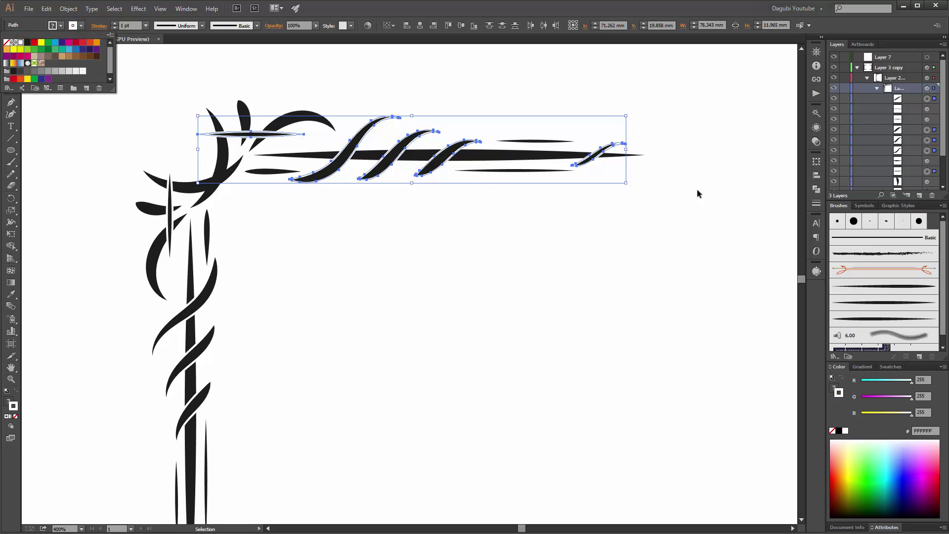
Align the white stroke to the outside of the outlined S-curves and short corner stroke, then deselect them
click(815, 204)
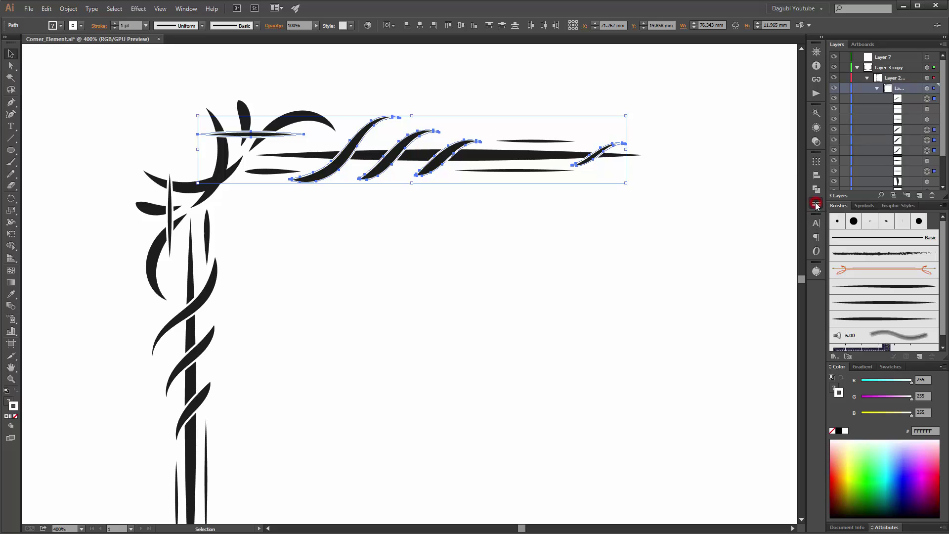
click(186, 8)
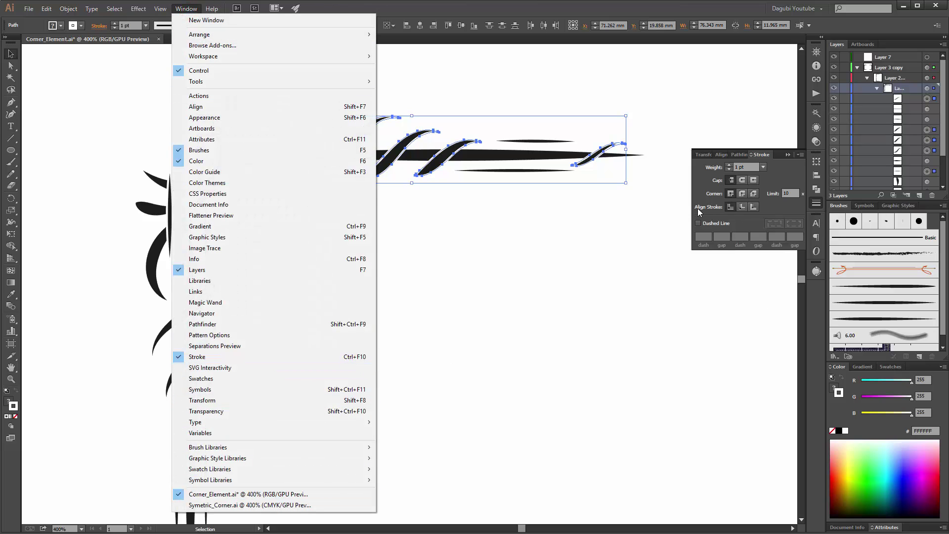
click(753, 207)
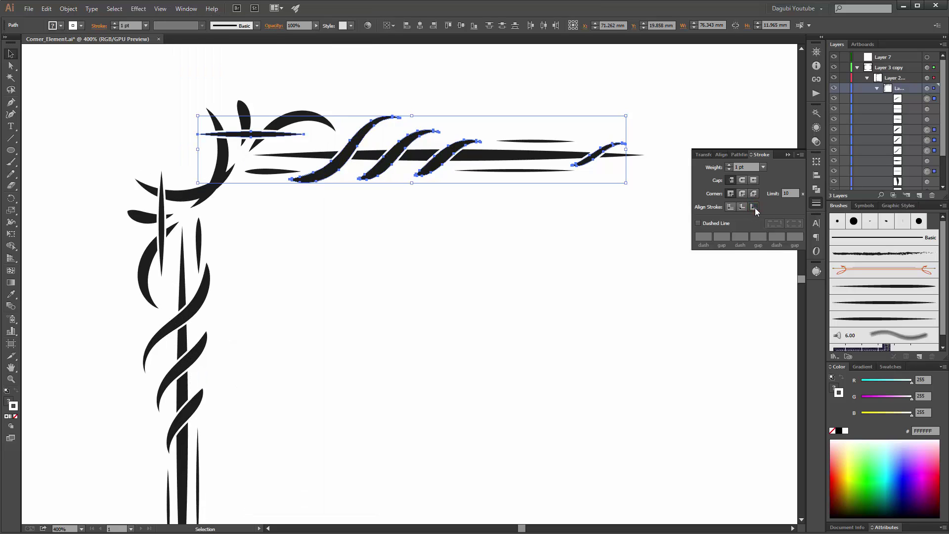
click(473, 225)
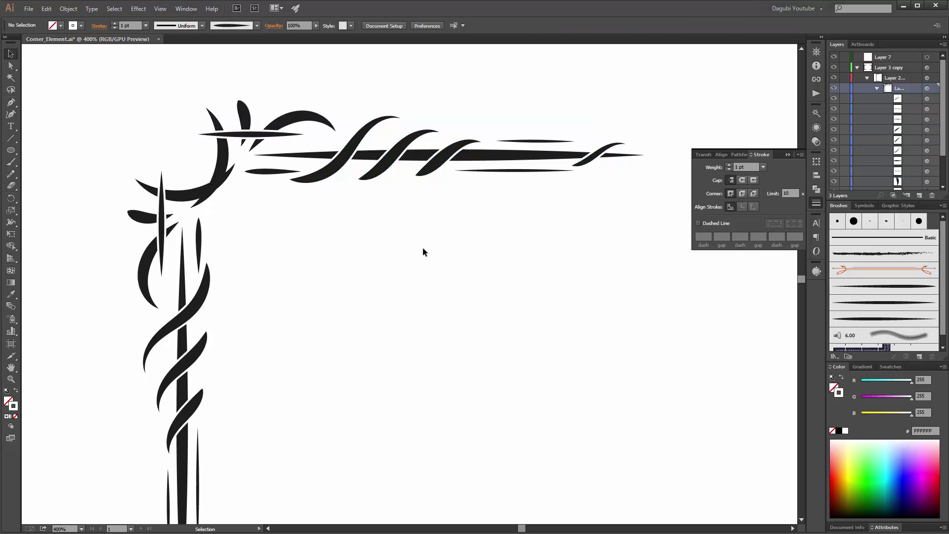
Nudge the small upright leaf at the corner down to about Y 15.9 mm and bring it to the front
click(242, 105)
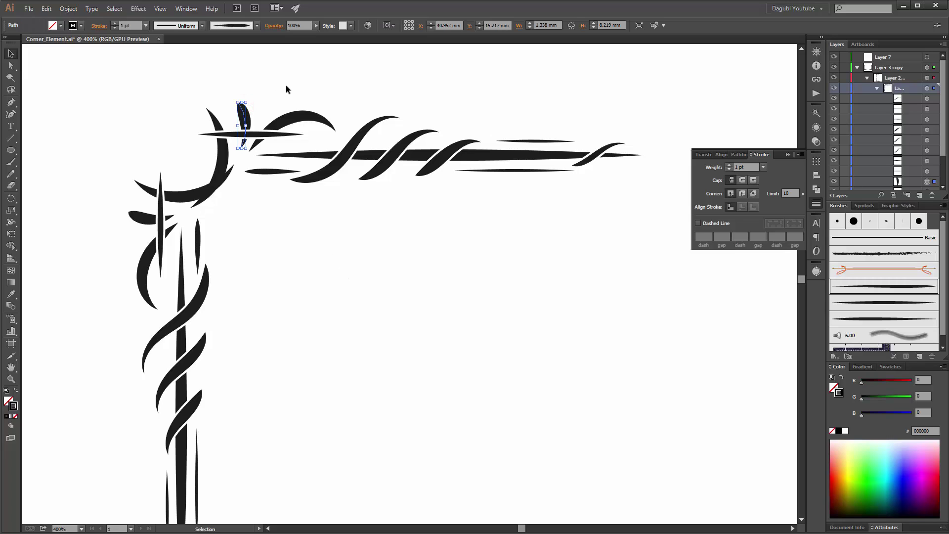
key(Down)
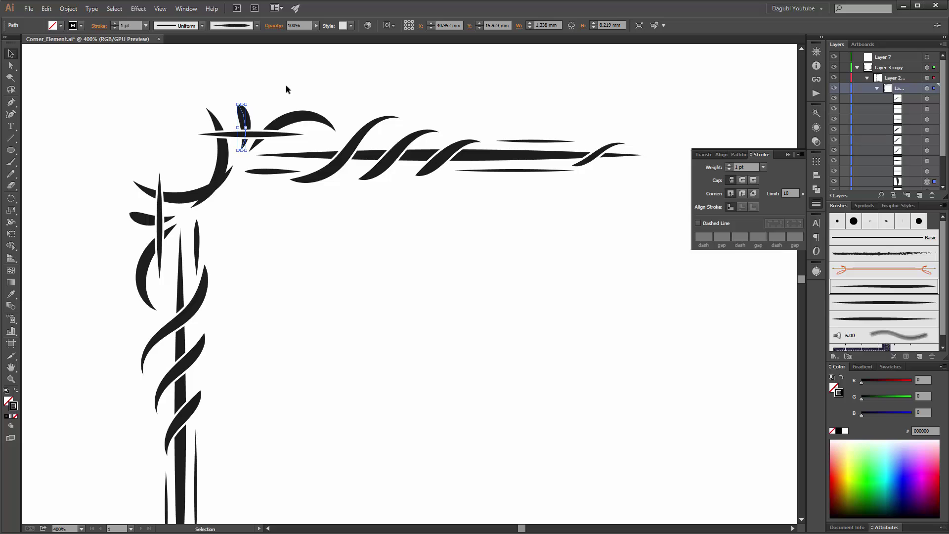
right_click(244, 117)
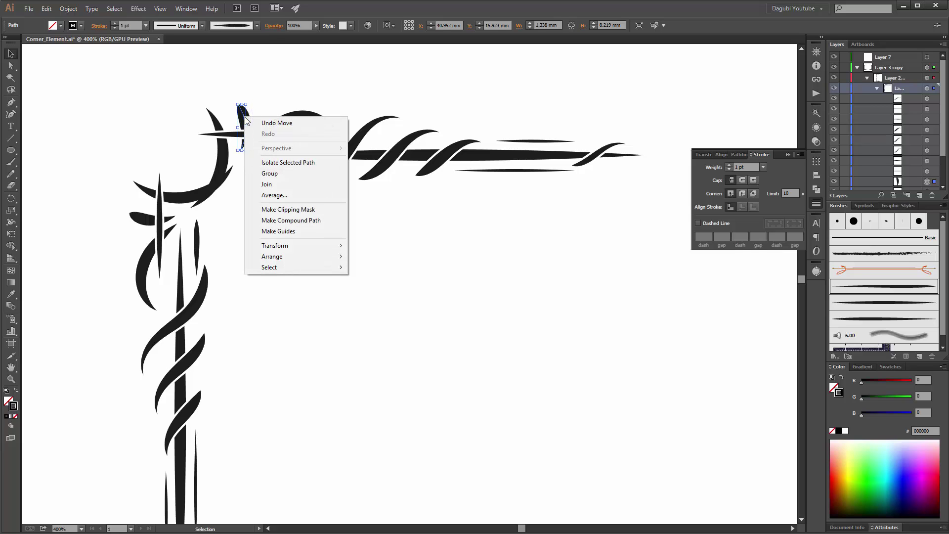
mouse_move(269, 261)
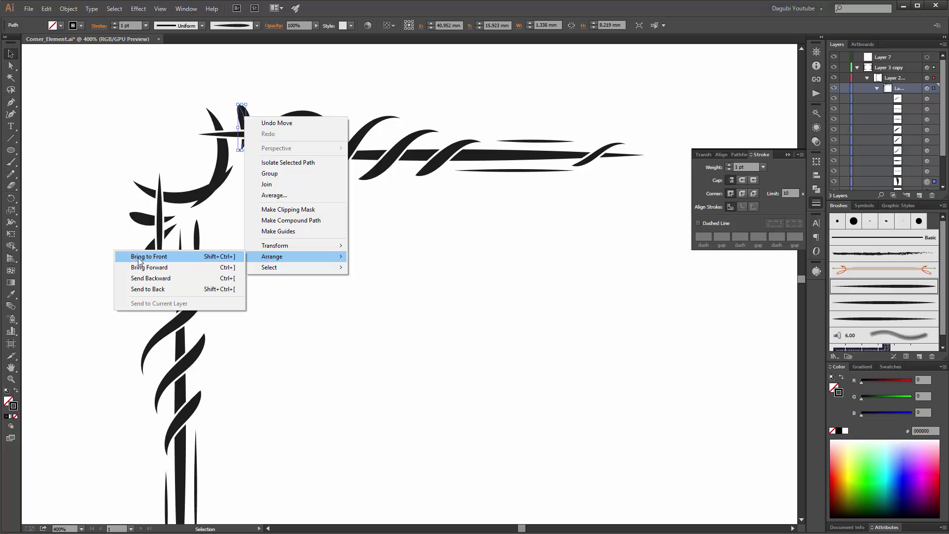
click(155, 256)
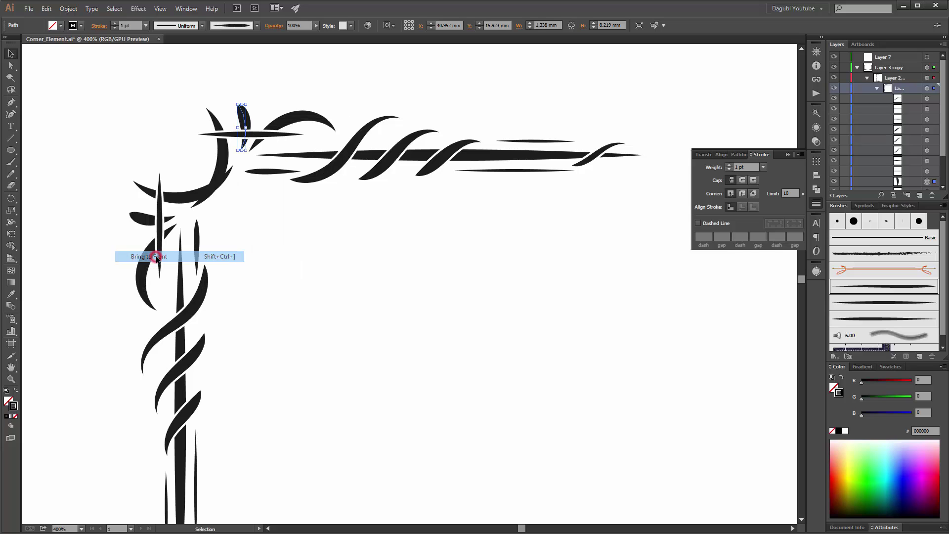
Convert the small upright leaf's brush stroke to an outlined shape with Outline Stroke
click(72, 7)
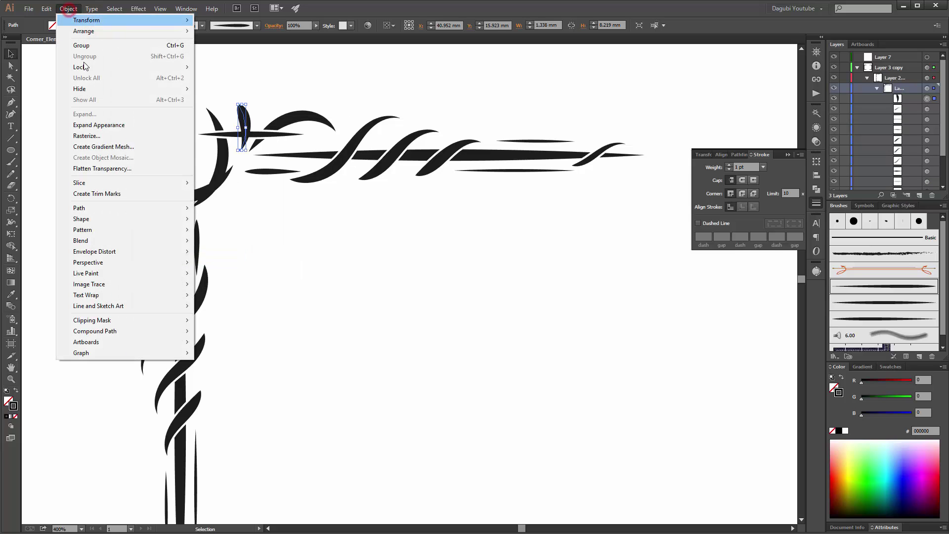
mouse_move(93, 207)
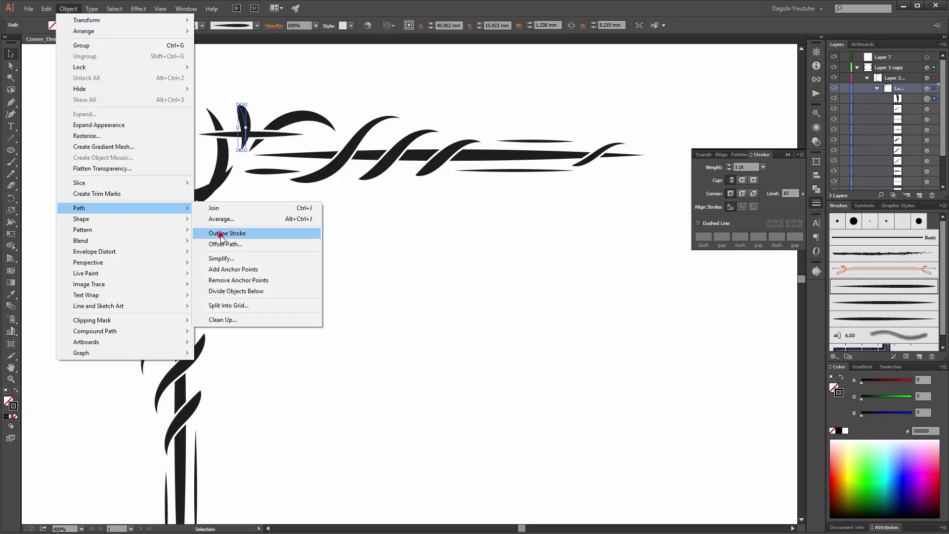
click(229, 232)
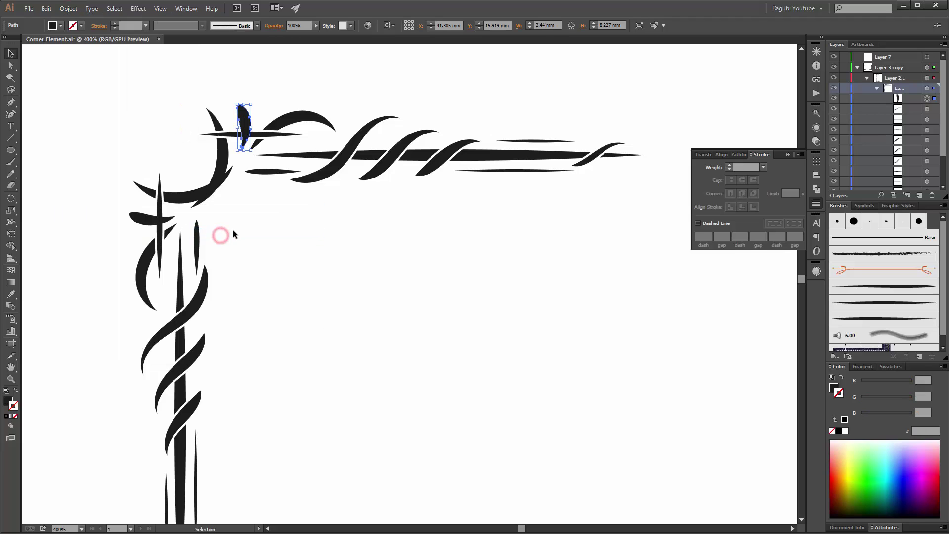
Give the outlined leaf a white stroke aligned to the outside, deselect it, and collapse the stroke settings
click(81, 25)
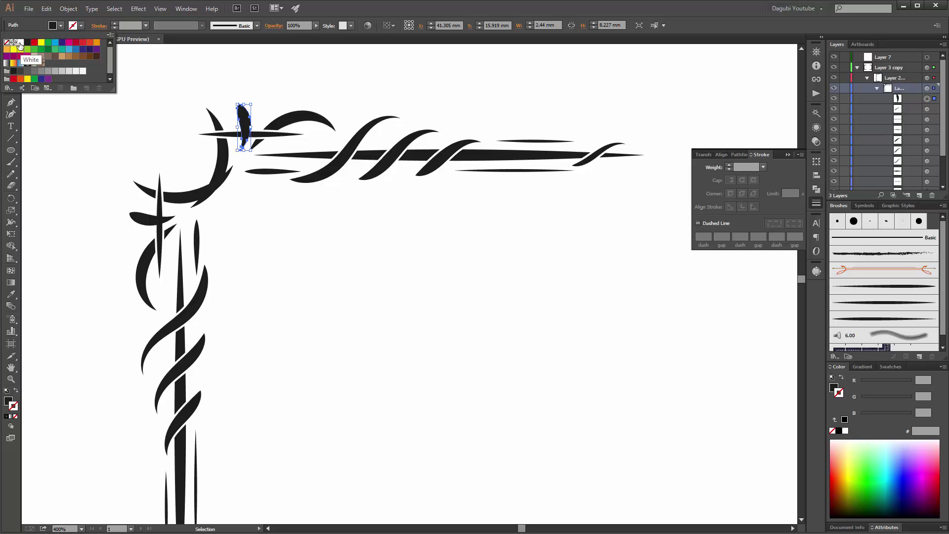
click(19, 43)
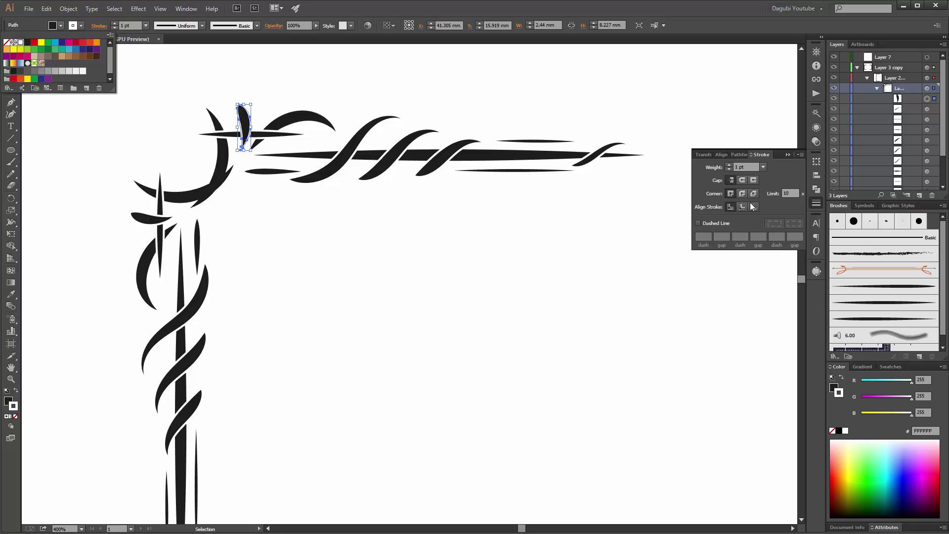
click(752, 207)
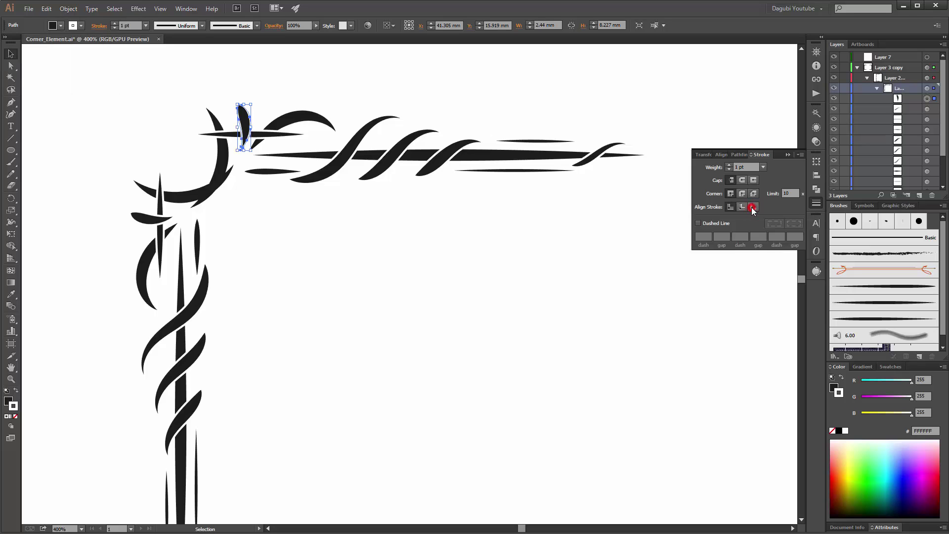
click(557, 77)
click(787, 154)
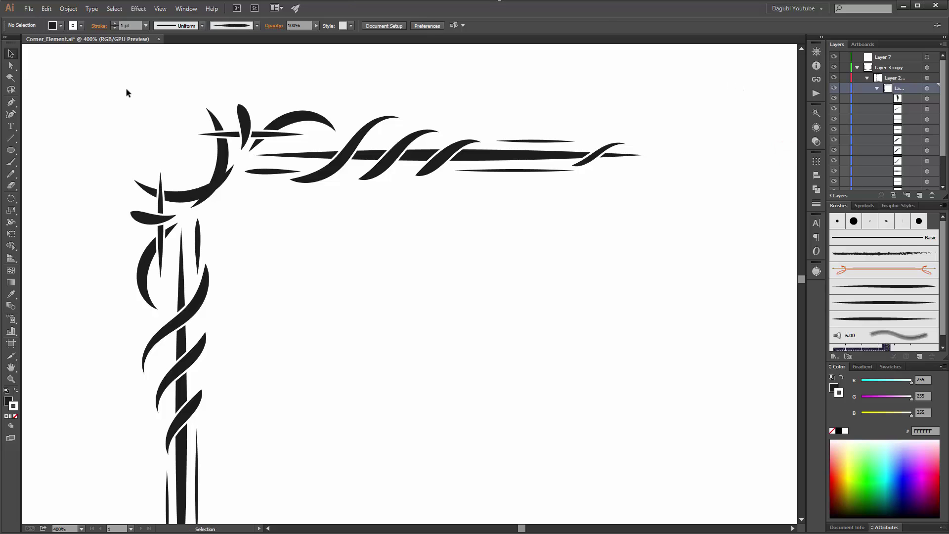
Nudge the thin leaf below the horizontal bar to about X 88.5, Y 22.9 mm, and the one above it down to about Y 19.1 mm
click(508, 169)
key(Left)
key(Left)
key(Left)
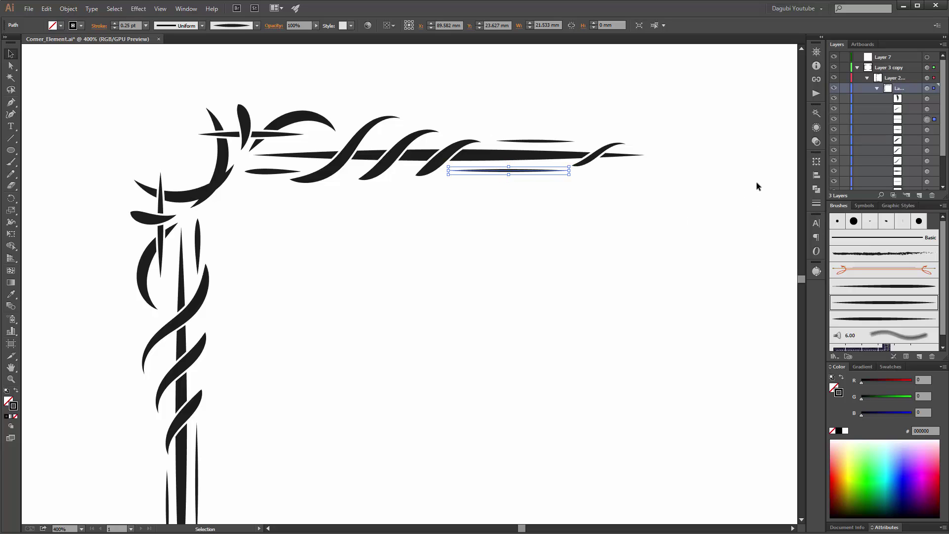
key(Up)
key(Up)
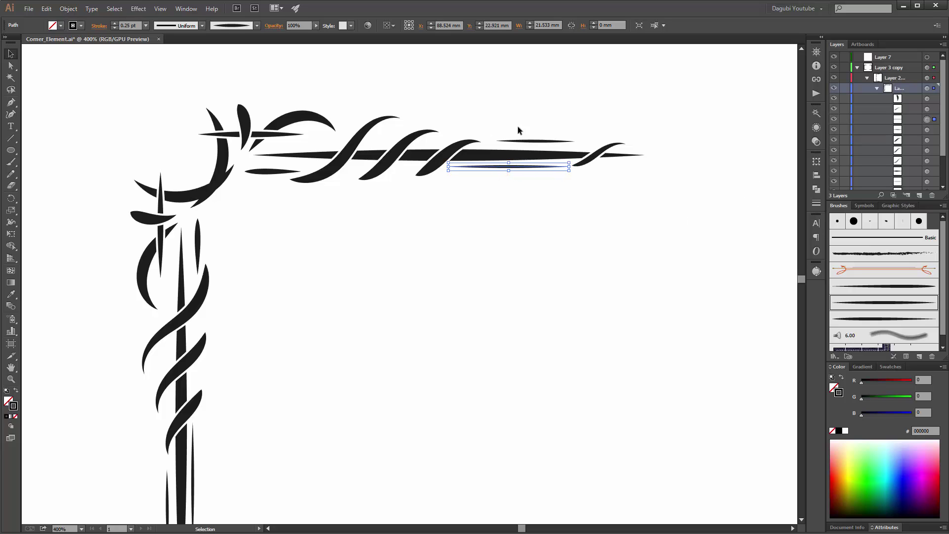
click(529, 141)
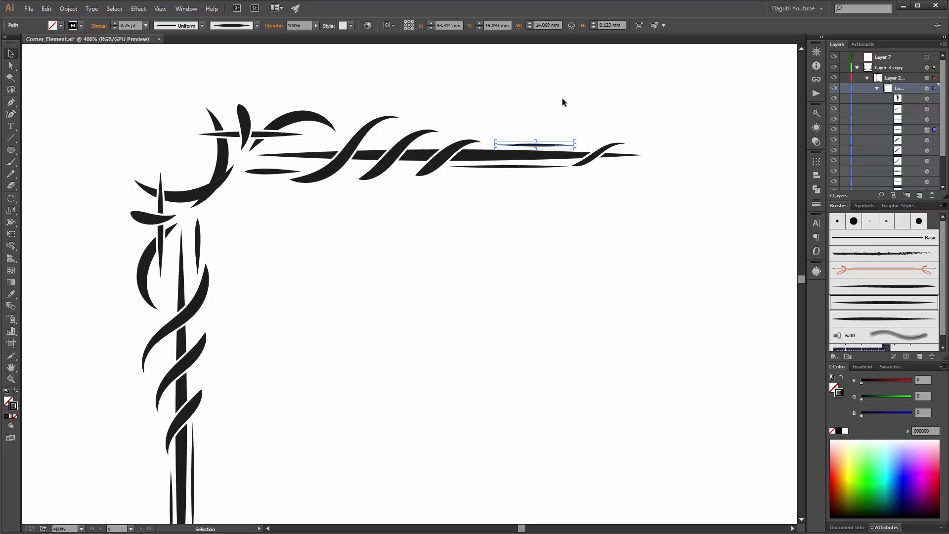
Nudge the short horizontal leaf near the corner, below the bar's tapered start, up to about Y 22.7 mm and deselect it
click(273, 177)
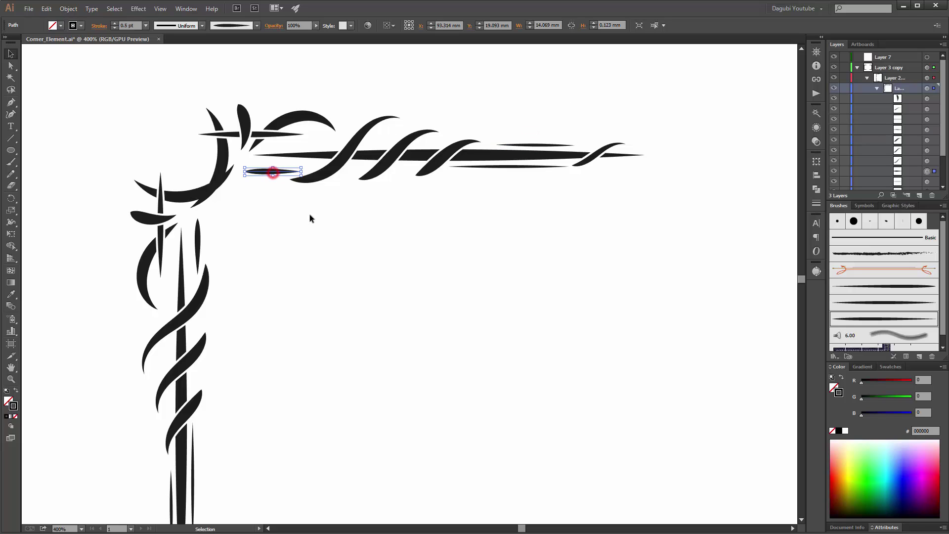
key(Up)
key(Up)
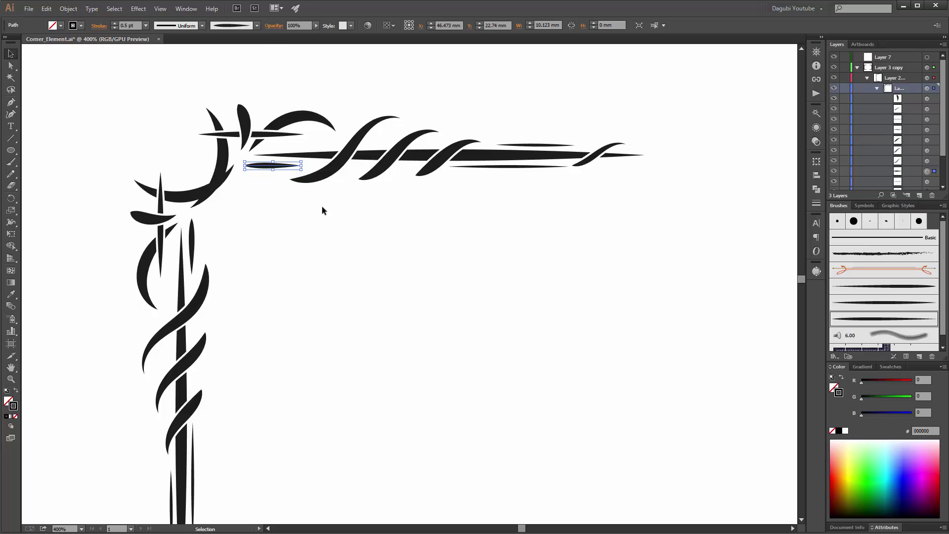
click(470, 272)
key(ctrl+0)
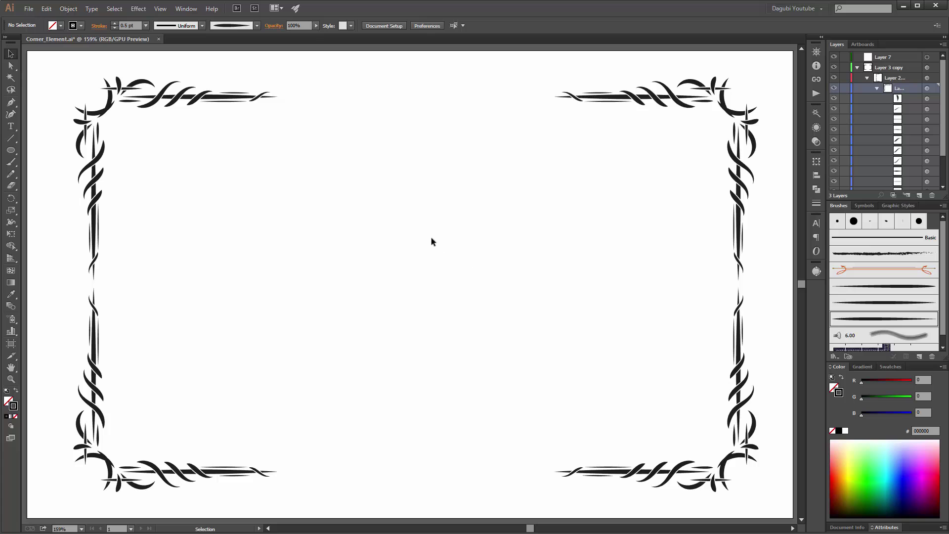